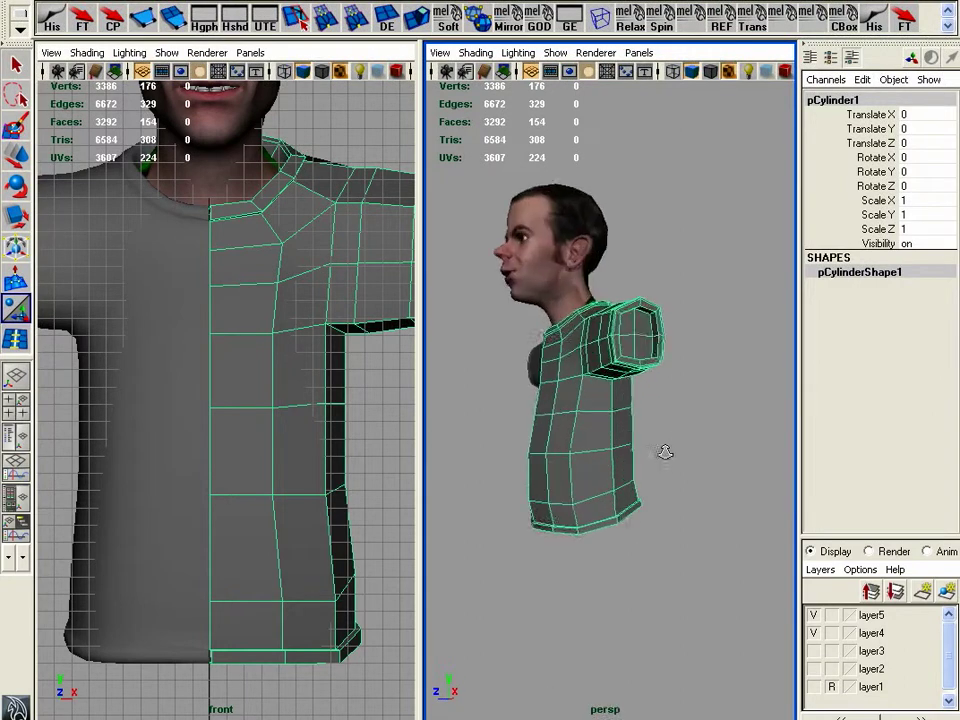
- Create a polygon cylinder for the trouser leg
left_click_drag(665, 452, 605, 468, "alt")
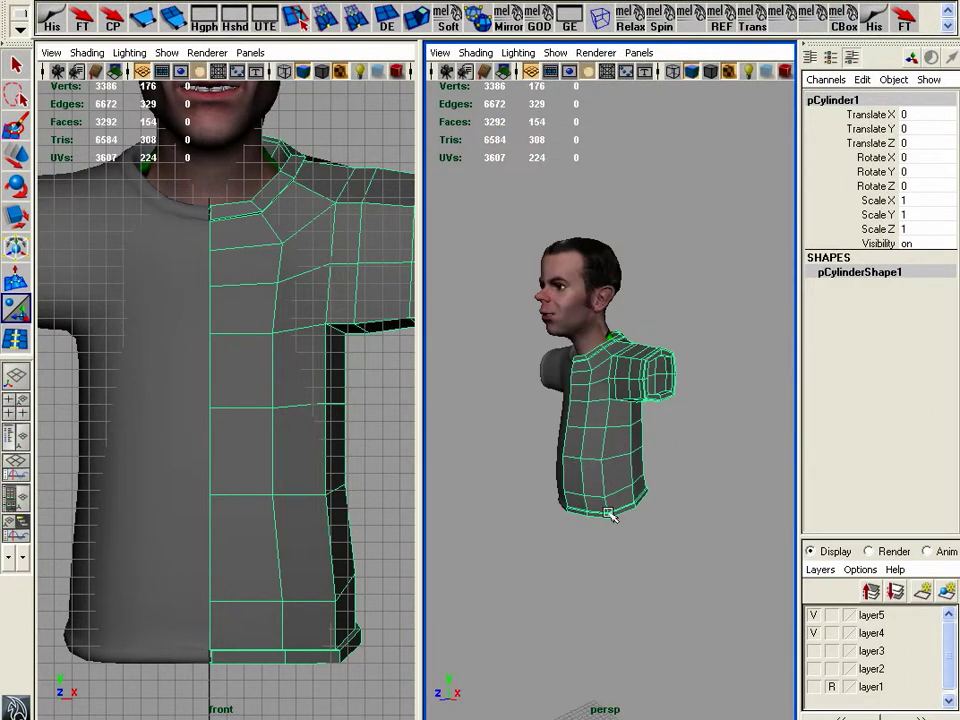
left_click_drag(533, 415, 561, 336, "alt")
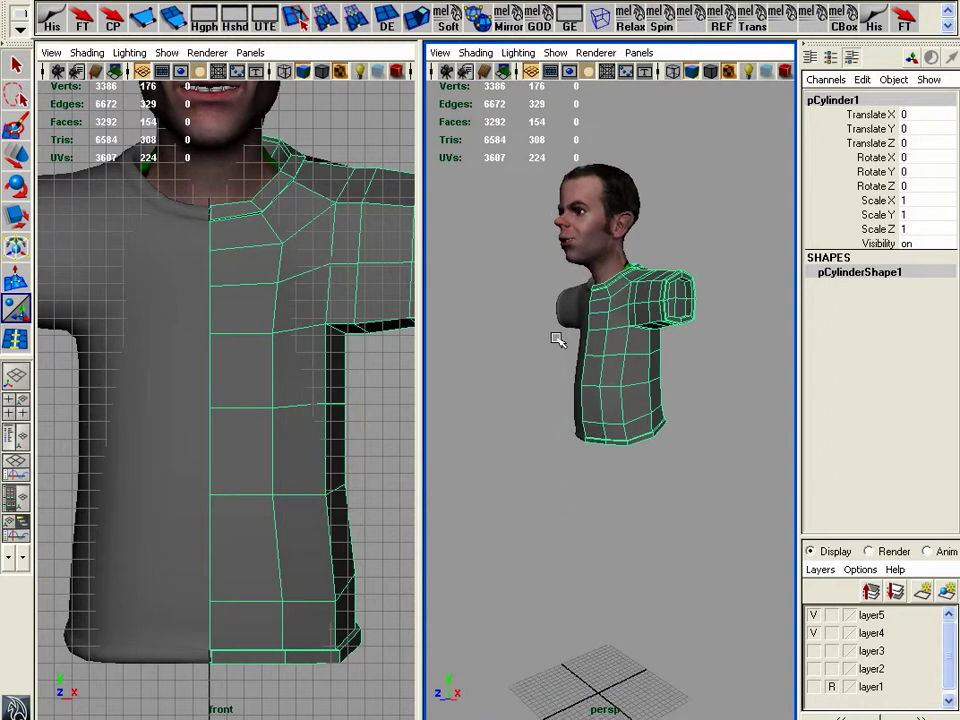
key("space")
right_click_drag(555, 313, 546, 399, "alt")
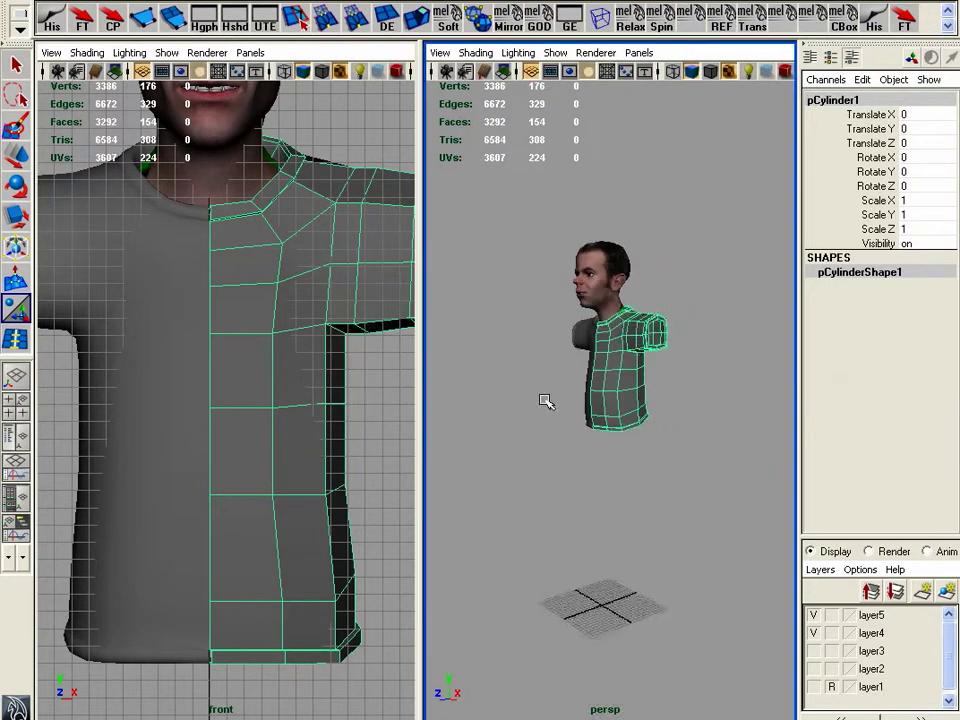
key("space")
left_click_drag(531, 414, 558, 457, "alt")
left_click(112, 0)
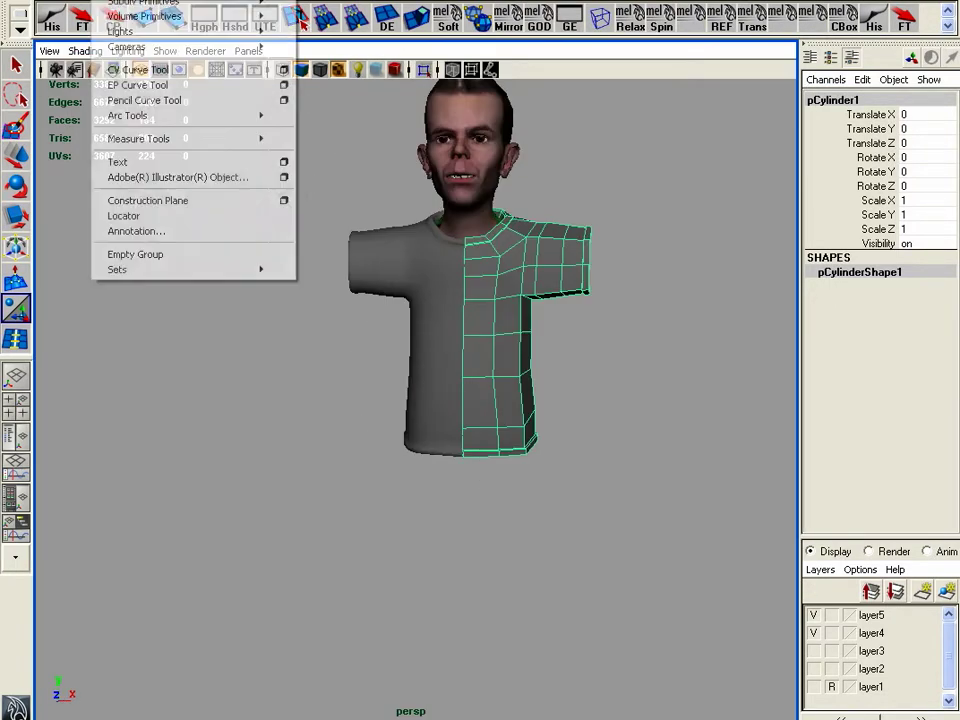
mouse_move(128, 0)
left_click(290, 26)
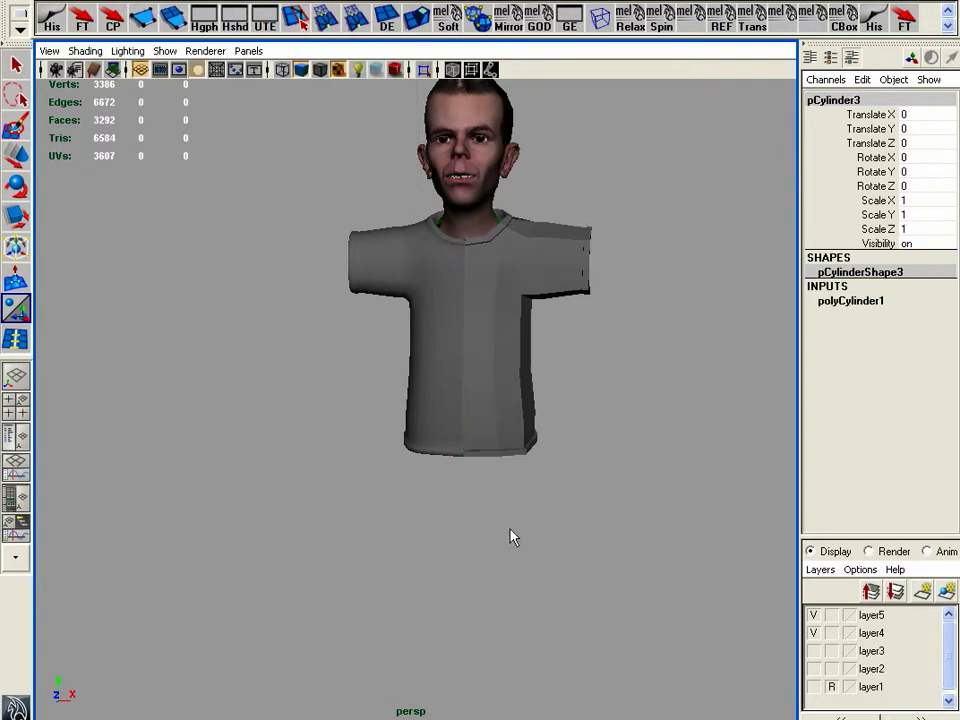
- Move the new cylinder up below the shirt and sideways, to about Translate X 5.625 and Translate Y 37.592
left_click_drag(520, 474, 477, 443, "alt")
right_click_drag(510, 465, 468, 496, "alt")
left_click_drag(466, 490, 382, 436, "alt")
left_click(17, 156)
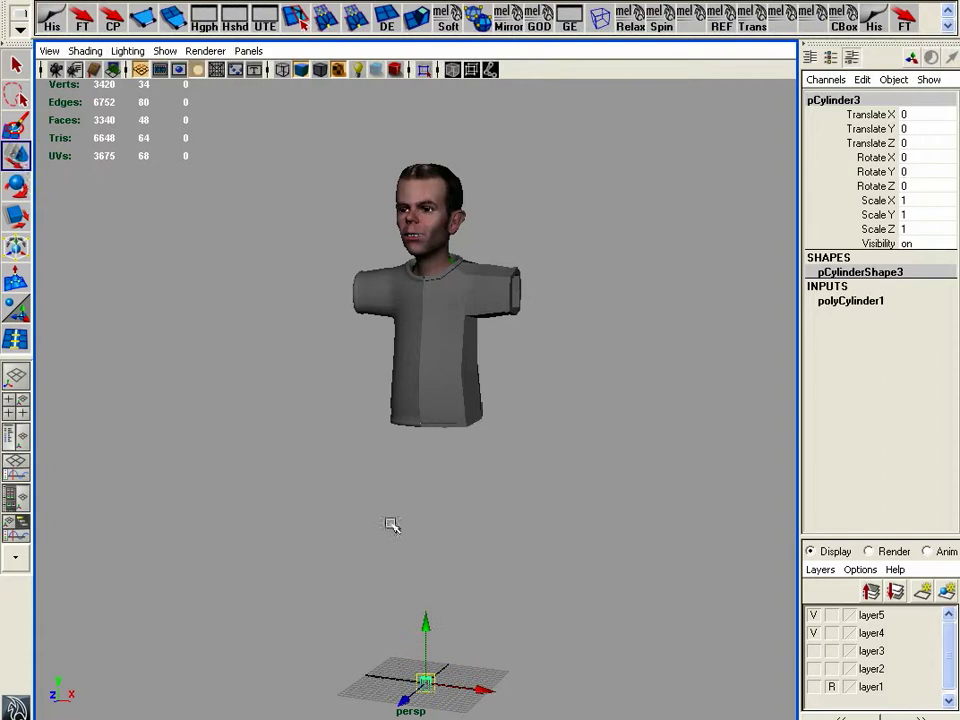
left_click_drag(424, 622, 429, 418)
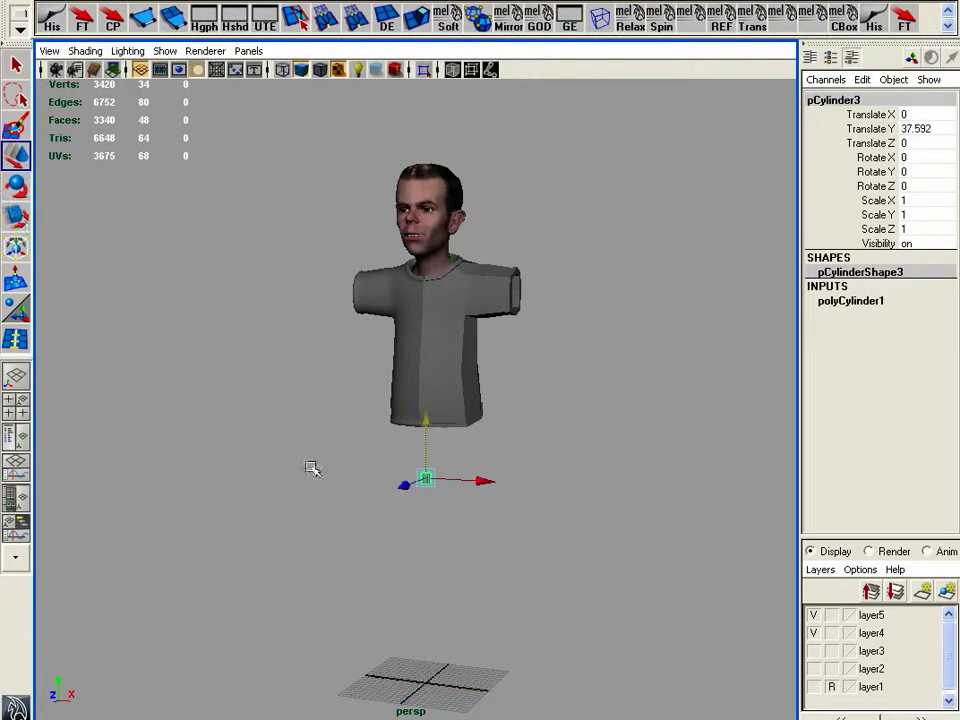
left_click_drag(312, 469, 455, 469, "alt")
left_click_drag(512, 477, 460, 412)
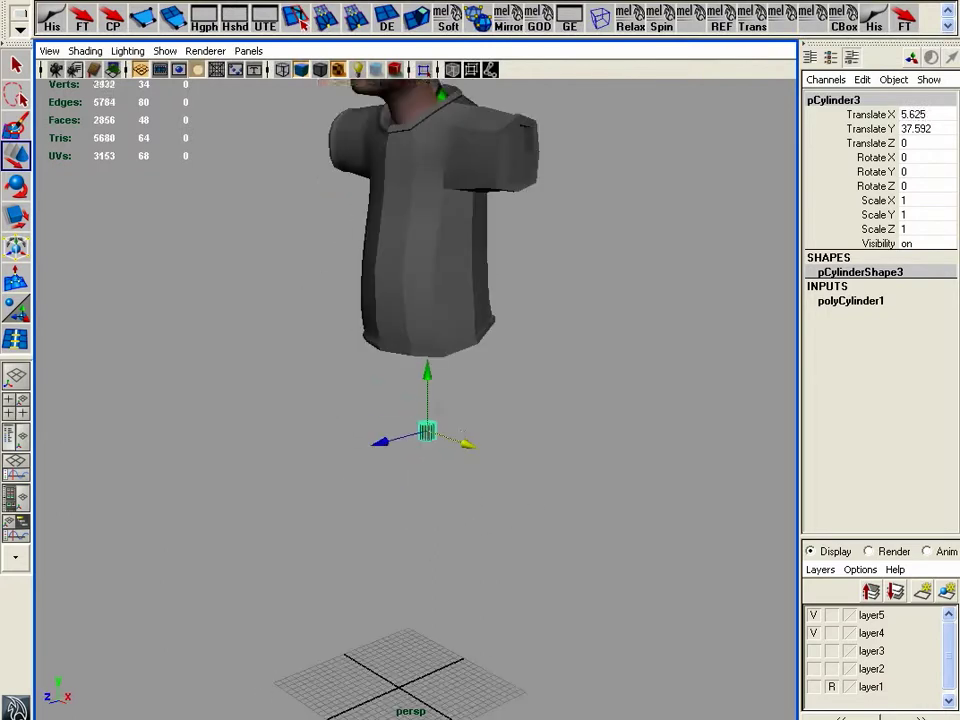
- Scale the cylinder uniformly to about 4.262 and stretch it vertically to about 18.887 for a leg
left_click(17, 218)
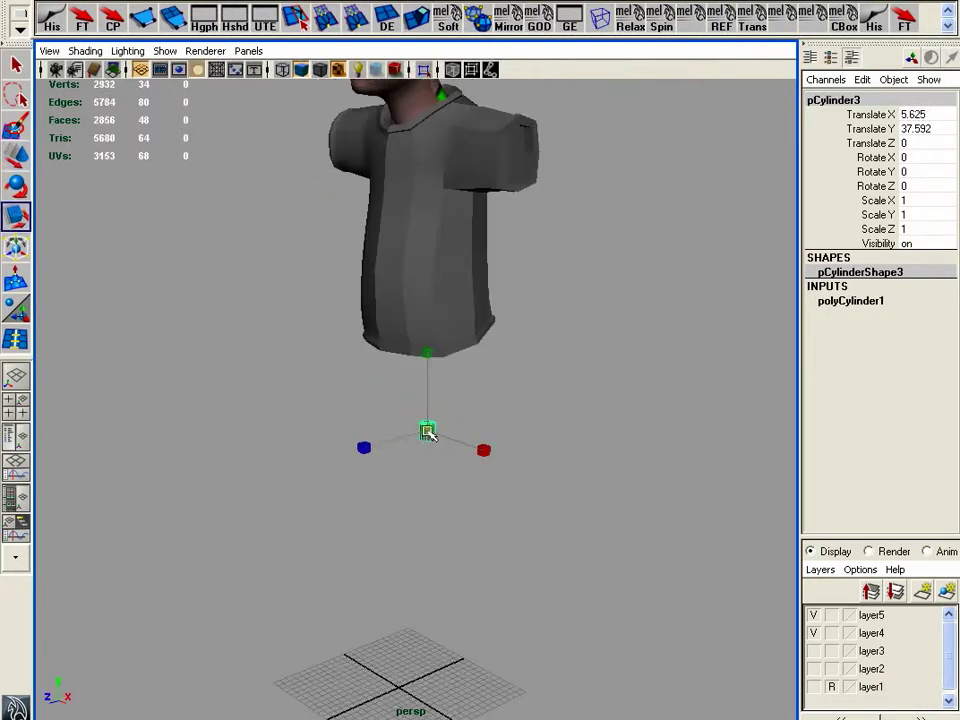
left_click_drag(428, 432, 470, 398)
left_click_drag(433, 350, 430, 100)
- Position the leg cylinder beneath the shirt in the side view, at about Translate Y 22.772 and Translate Z -4.246
left_click_drag(551, 467, 408, 513, "alt")
key("w")
key("space")
right_click_drag(523, 491, 364, 428, "alt")
middle_click_drag(364, 428, 377, 155, "alt")
right_click_drag(462, 364, 420, 383, "alt")
middle_click_drag(420, 383, 407, 251, "alt")
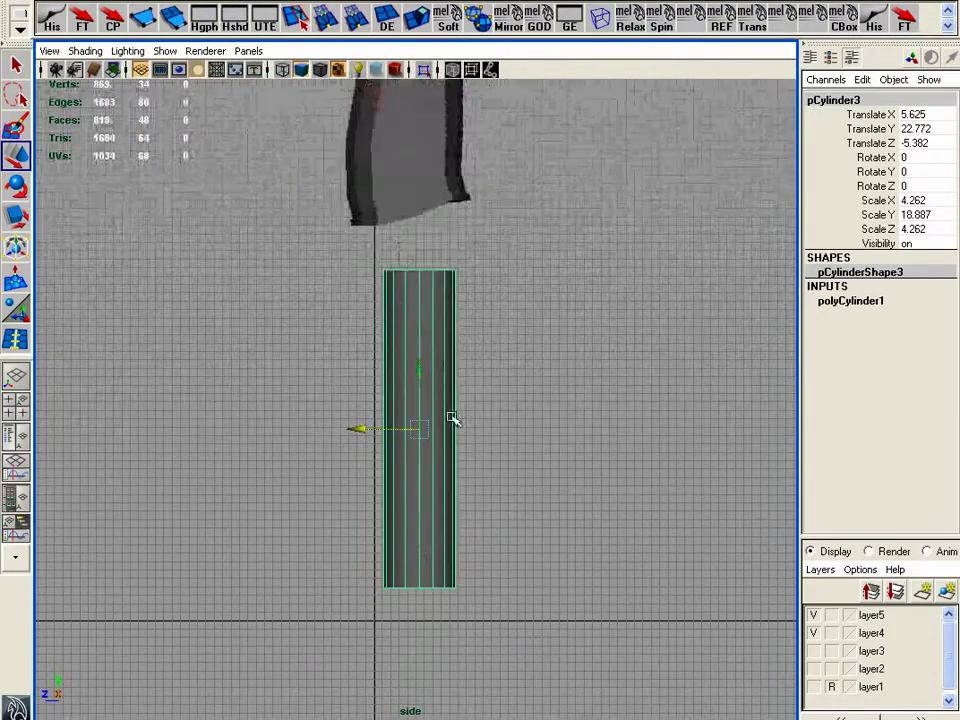
key("f")
right_click_drag(448, 407, 265, 394, "alt")
middle_click_drag(420, 342, 426, 411, "alt")
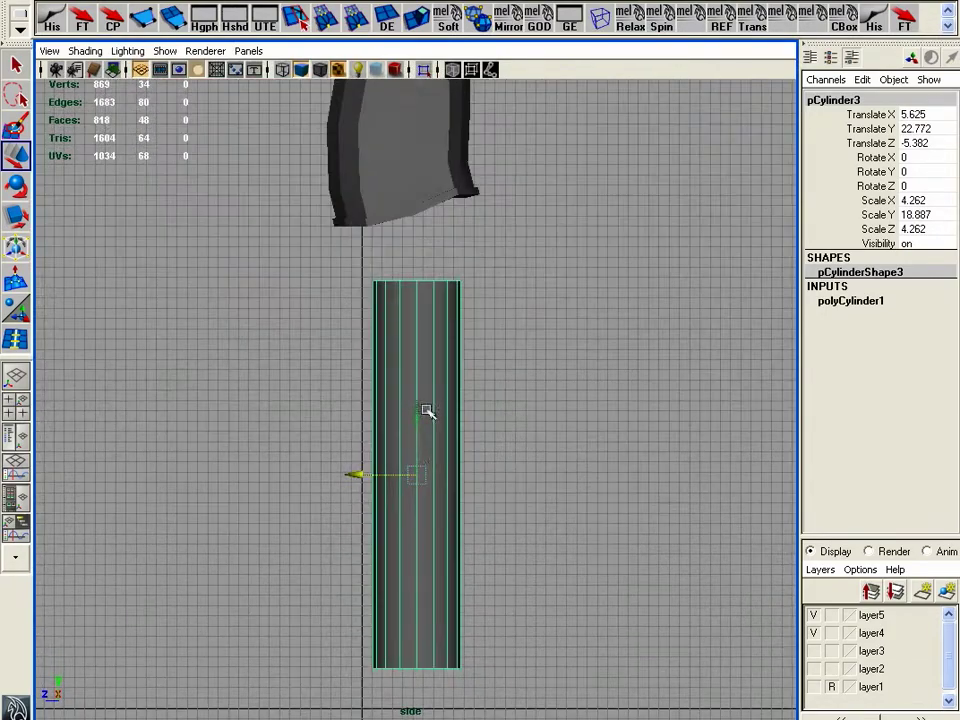
left_click_drag(365, 474, 354, 474)
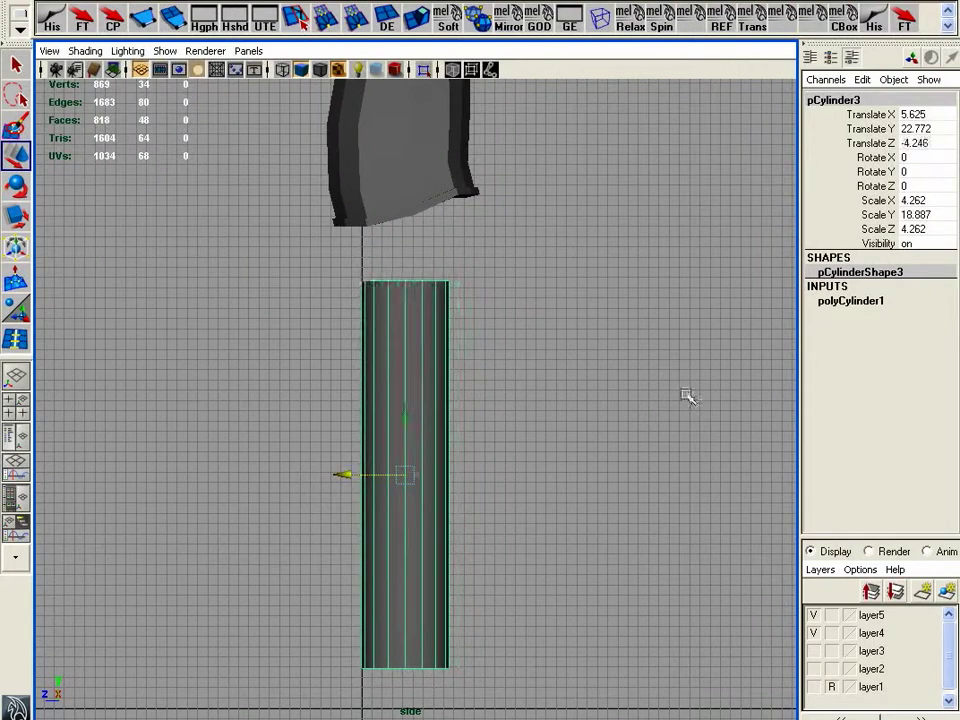
- Set the cylinder's axis subdivisions to 8
left_click(838, 301)
left_click(852, 343)
middle_click_drag(827, 343, 698, 356)
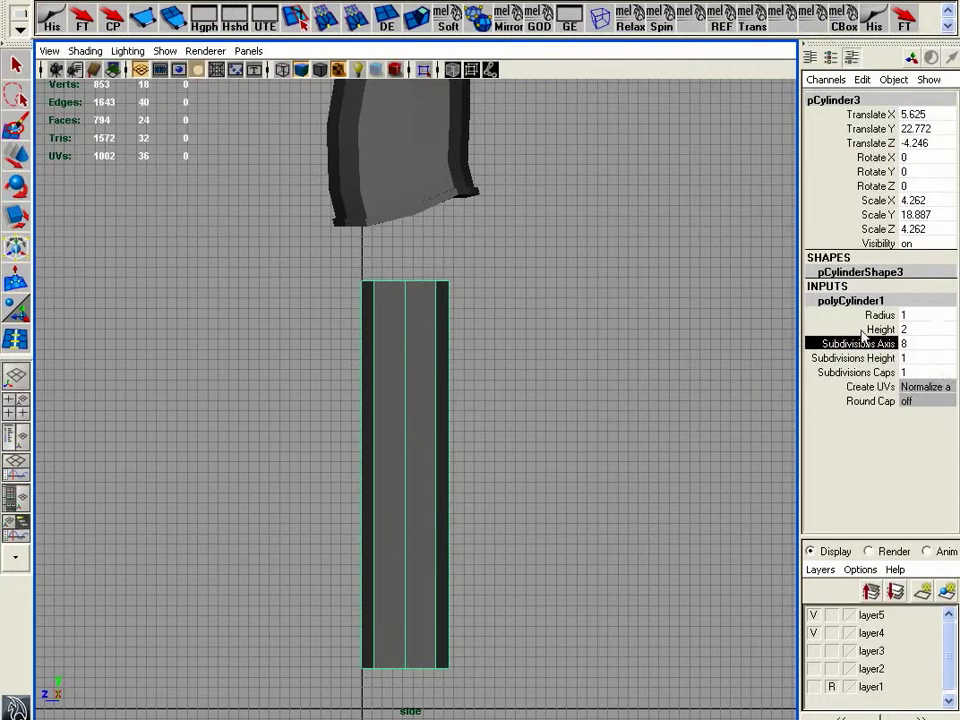
- Stretch the cylinder to about Scale Y 21.195 at Translate Y 23.733 and set its height subdivisions to 6
middle_click_drag(479, 350, 540, 343, "alt")
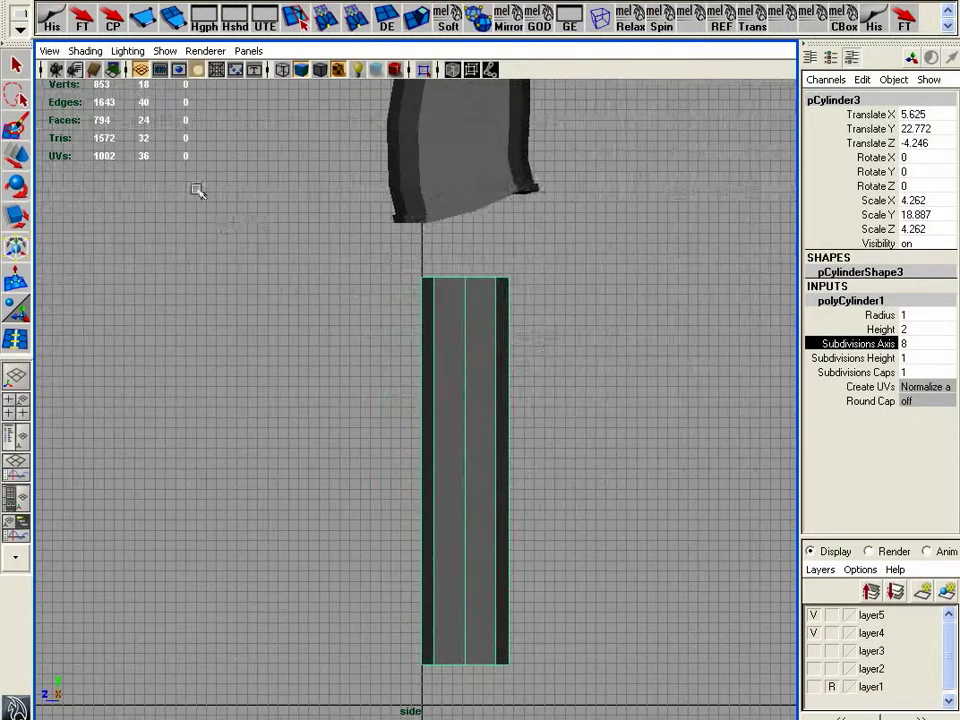
left_click(18, 216)
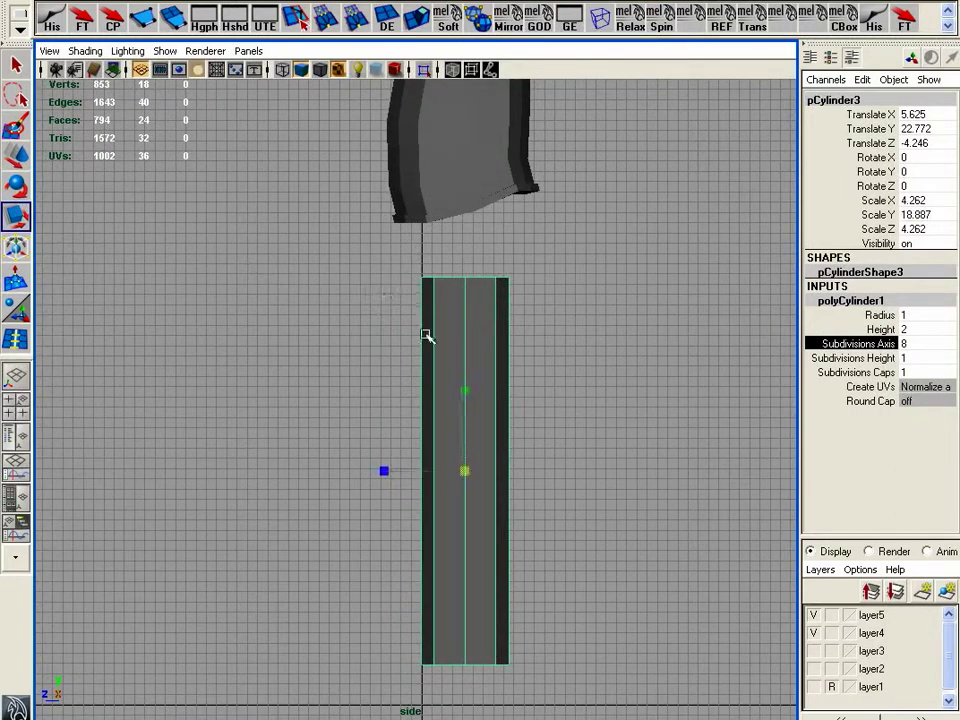
left_click_drag(464, 391, 507, 404)
key("w")
left_click(886, 360)
middle_click_drag(574, 411, 622, 407)
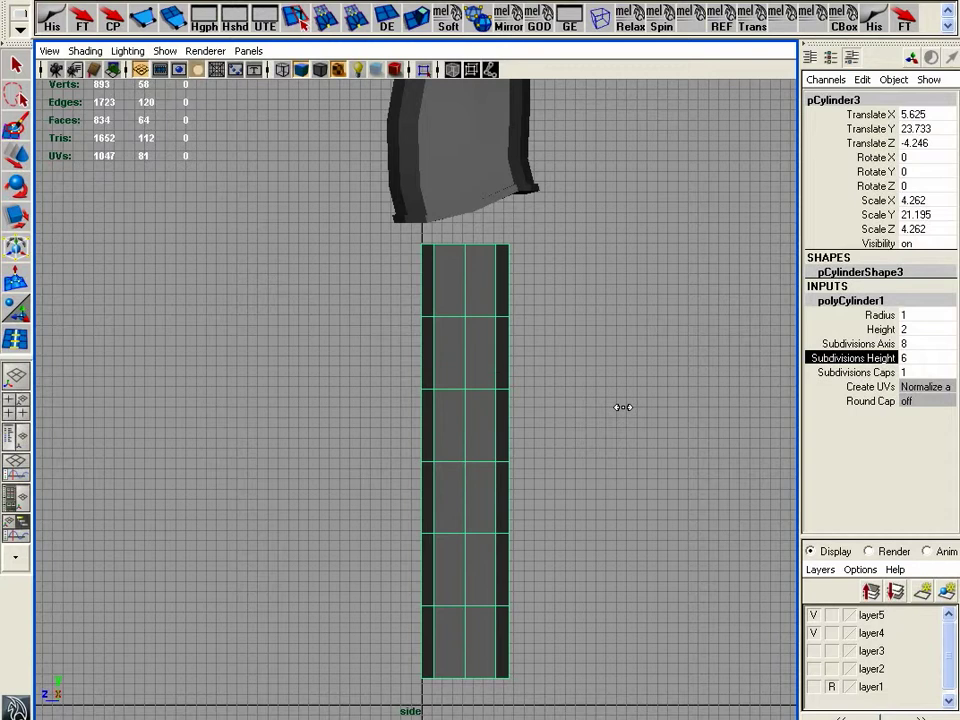
- Move the cylinder's middle ring of vertices forward to form the knee
right_click_drag(475, 396, 455, 428)
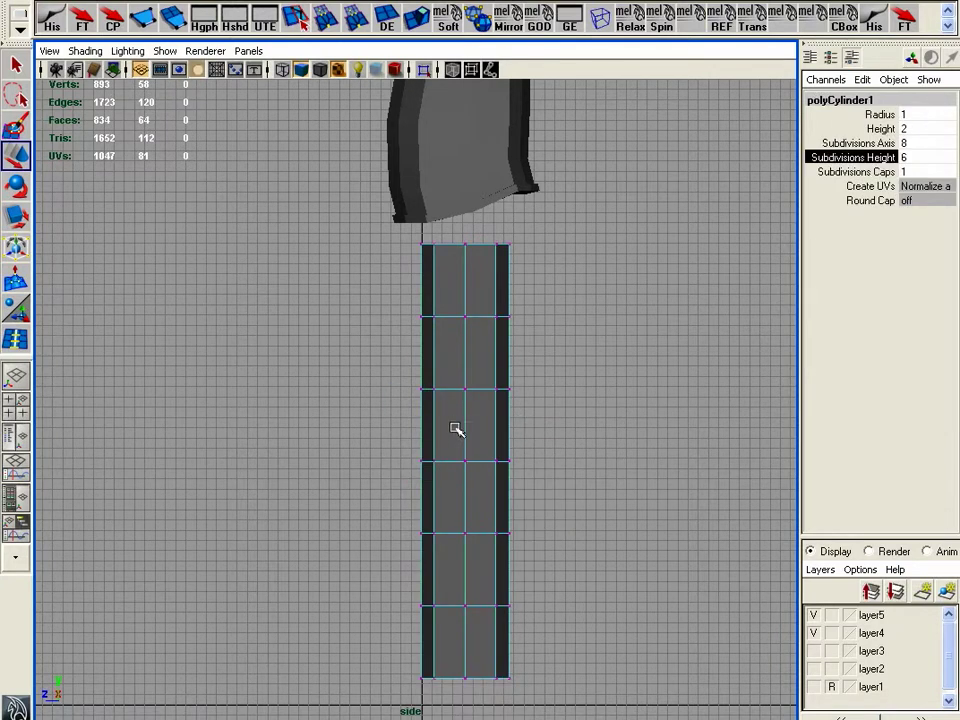
left_click_drag(438, 486, 390, 499)
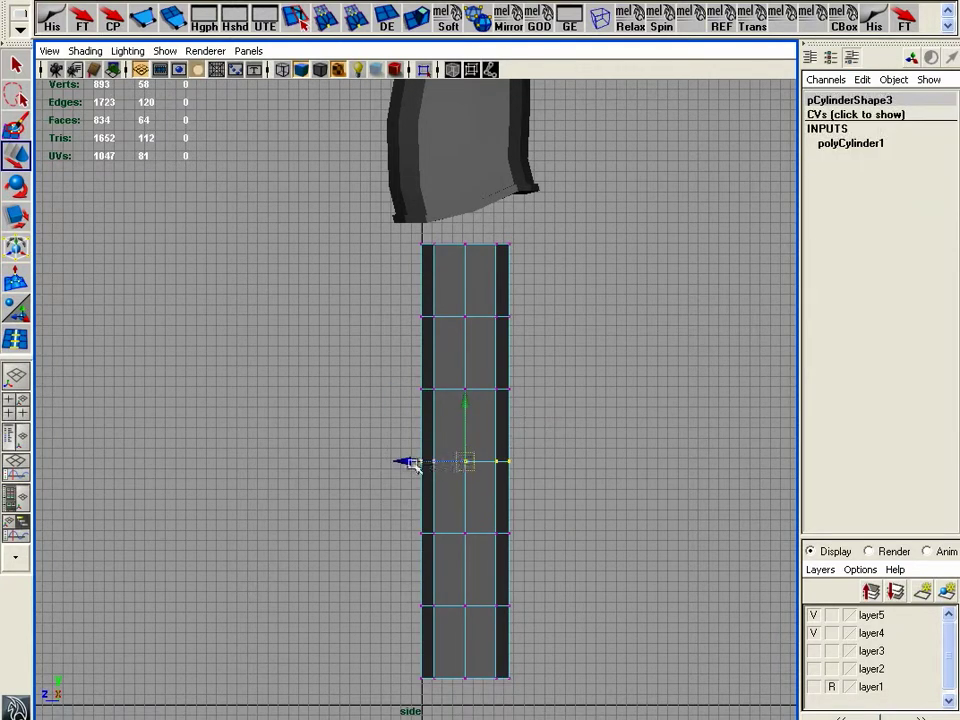
left_click_drag(460, 460, 333, 462)
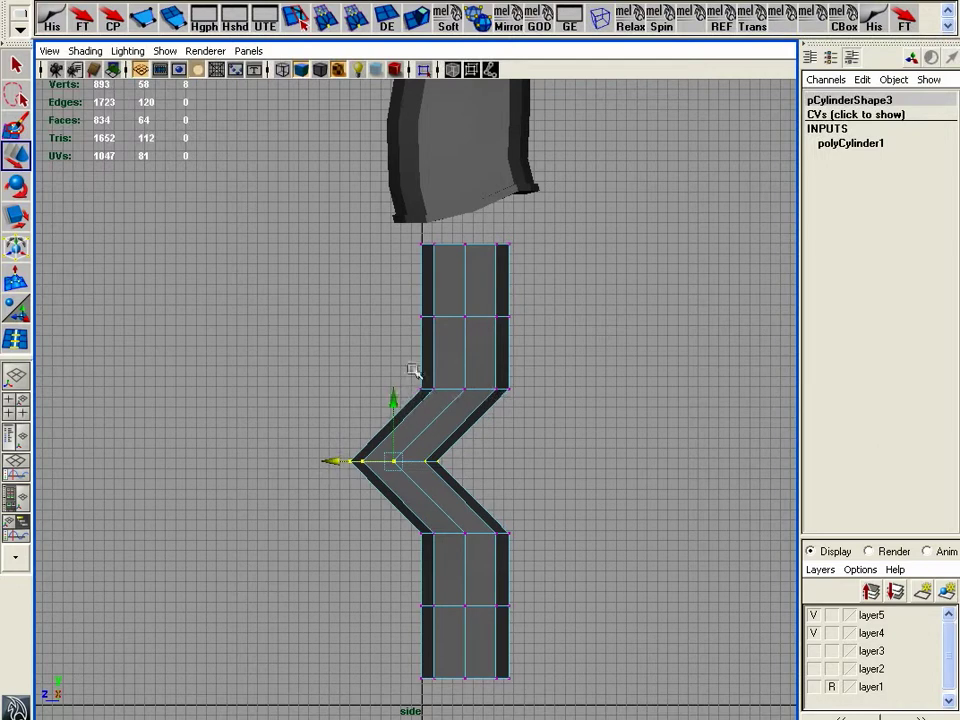
- Bring the vertex ring above the knee forward and down close to it, and tilt it to follow the thigh
left_click_drag(581, 428, 578, 426)
left_click_drag(476, 394, 402, 441)
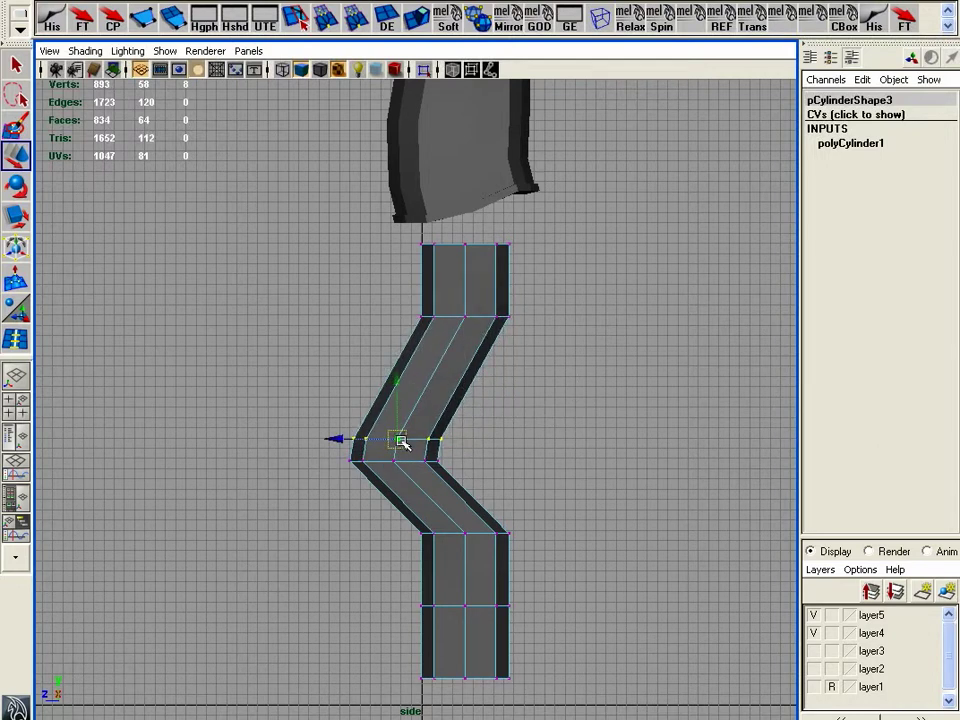
key("r")
key("e")
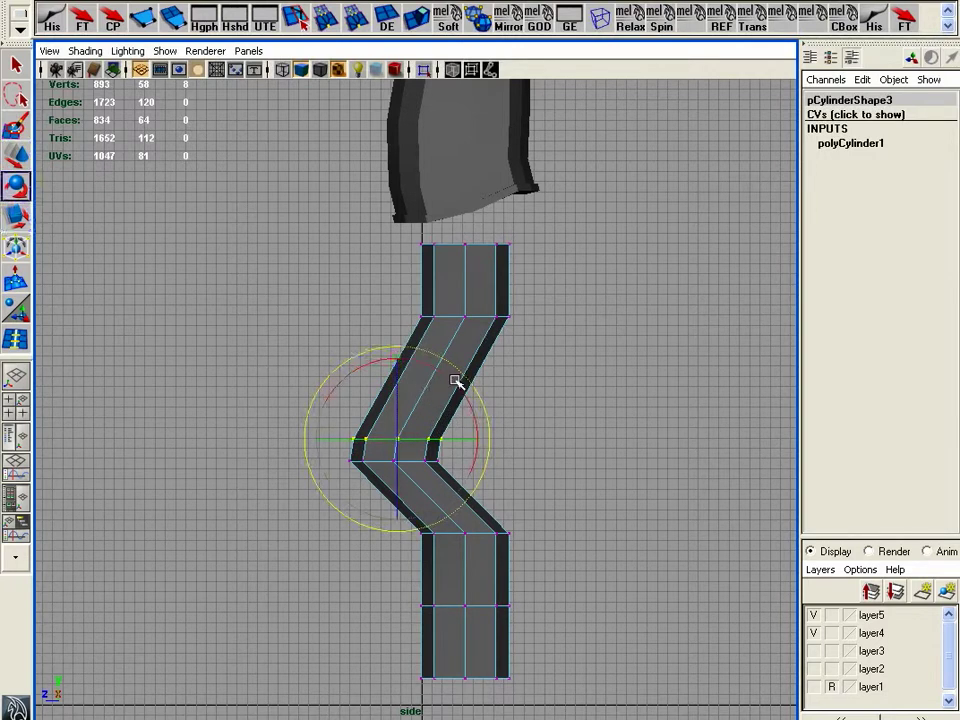
key("w")
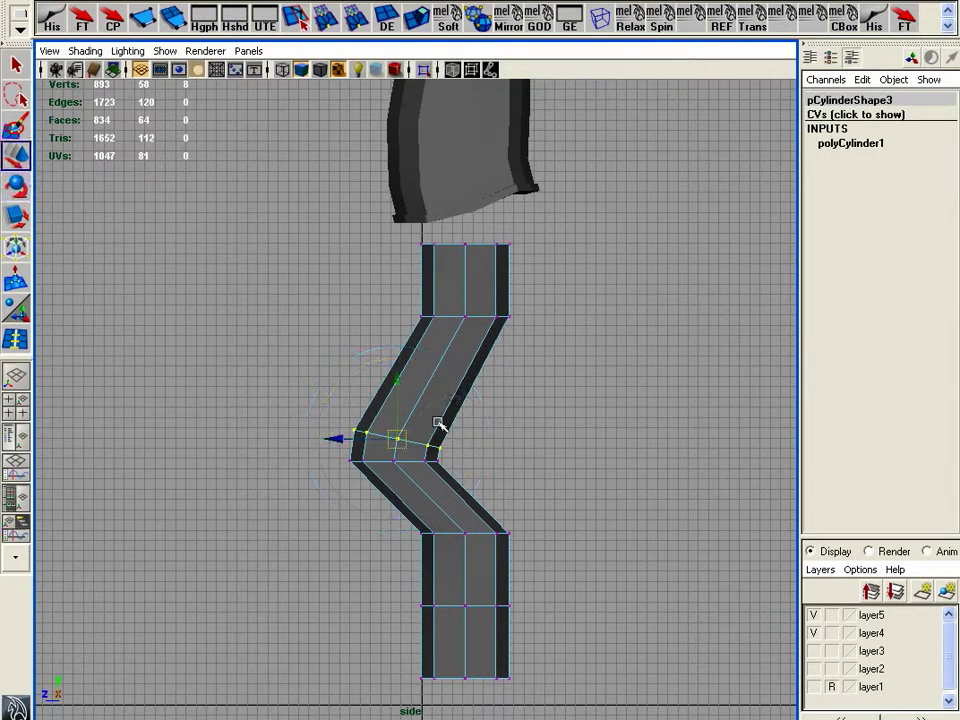
left_click_drag(399, 446, 403, 442)
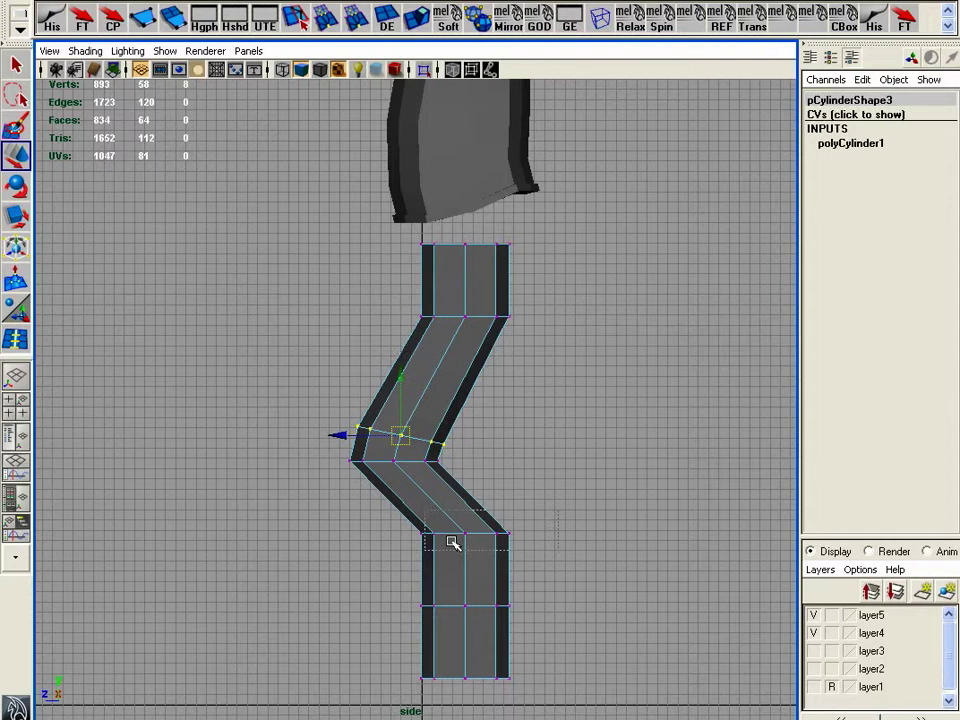
- Bring the vertex ring below the knee forward and up close to it, and tilt it to follow the shin
left_click_drag(451, 542, 400, 503)
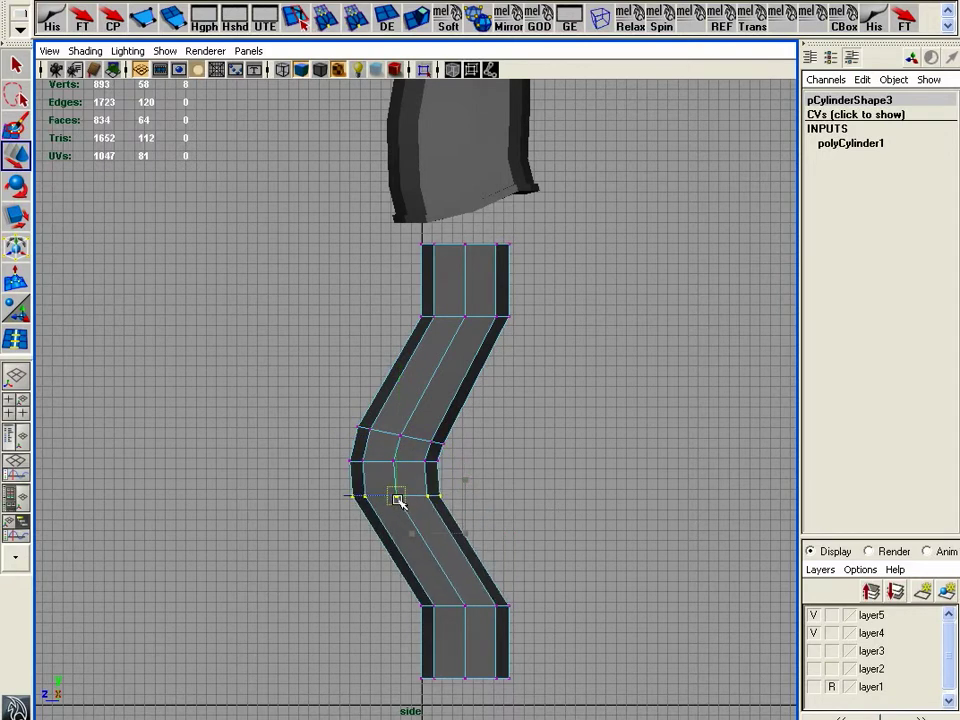
key("e")
left_click_drag(470, 455, 446, 437)
key("w")
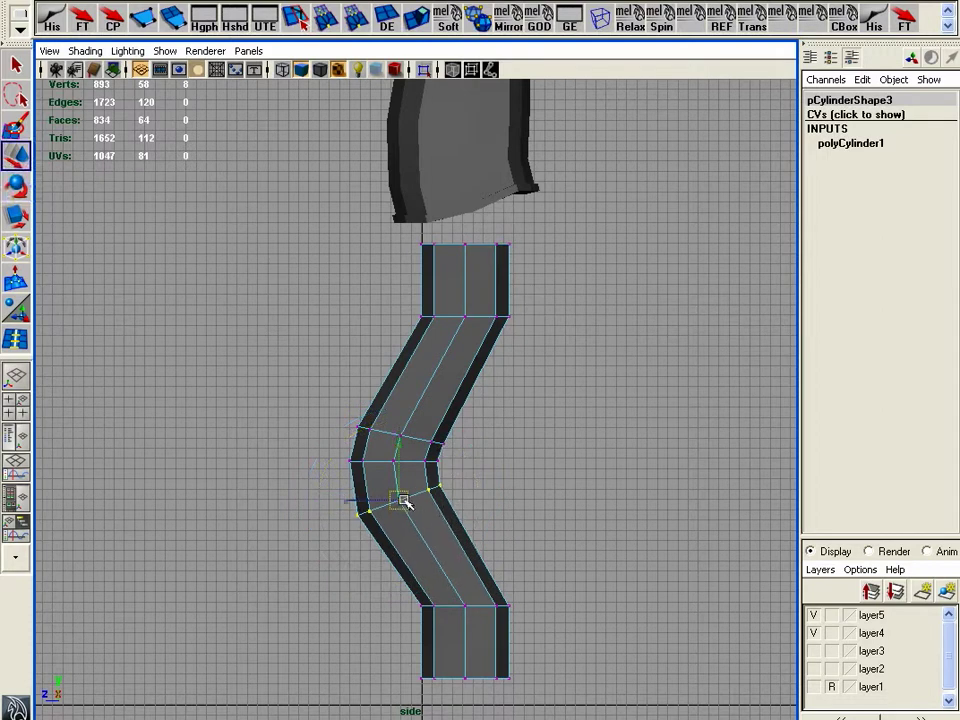
left_click_drag(401, 501, 402, 497)
- Raise the front vertices of the ring above the knee slightly and lower the thigh ring below the leg's top edge
left_click_drag(340, 412, 364, 418)
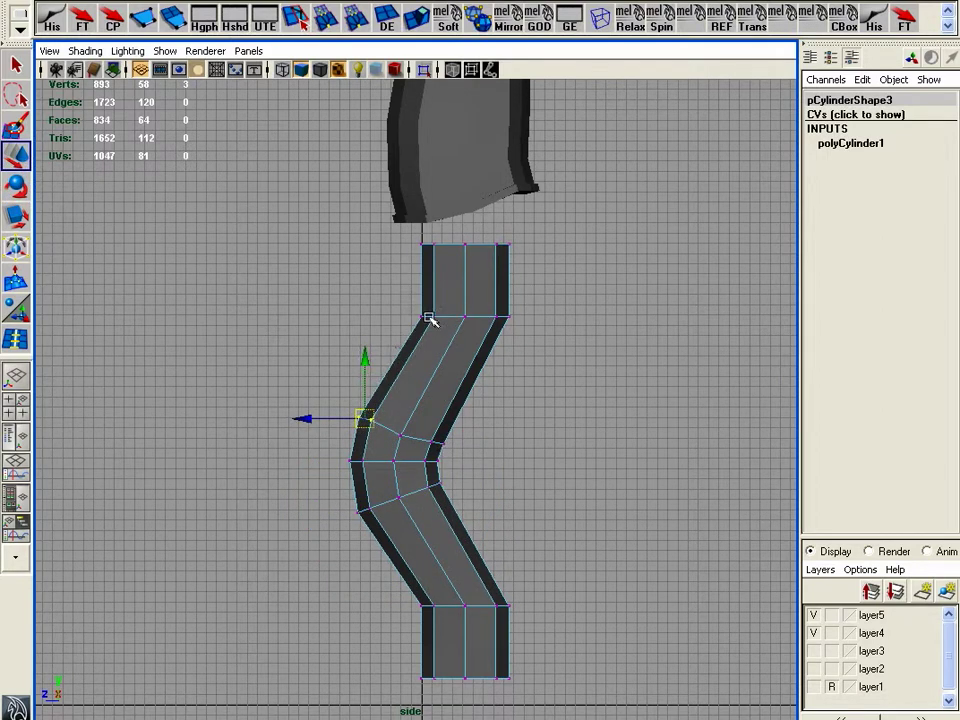
left_click_drag(552, 349, 551, 348)
left_click_drag(473, 259, 462, 335)
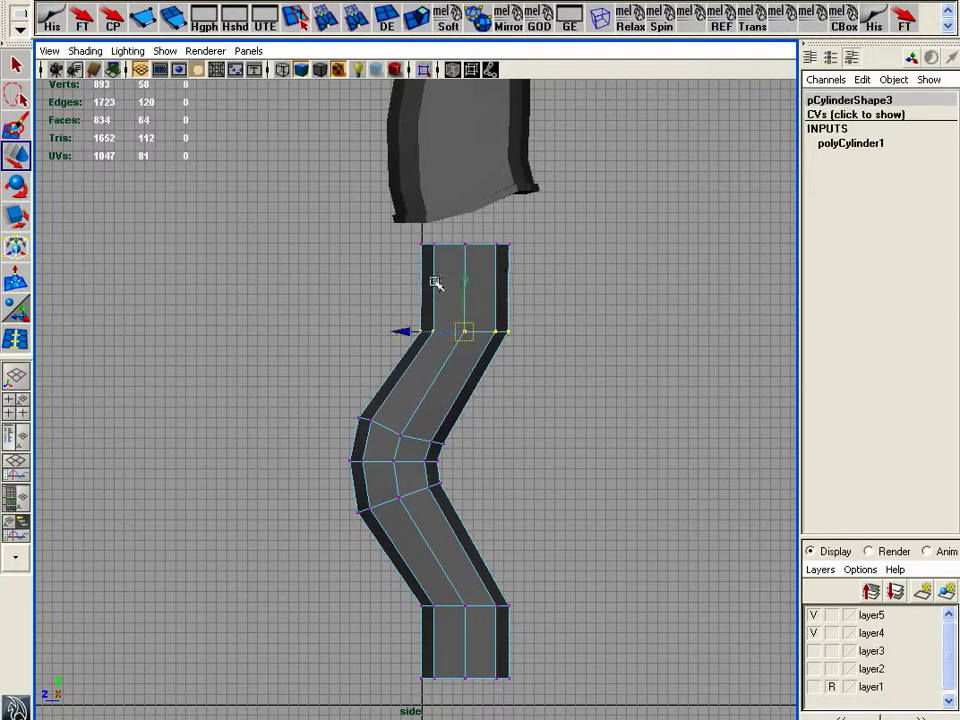
- Widen the upper thigh by moving the front vertices of its two top rings forward and the rear ones backward
left_click_drag(403, 245, 436, 336)
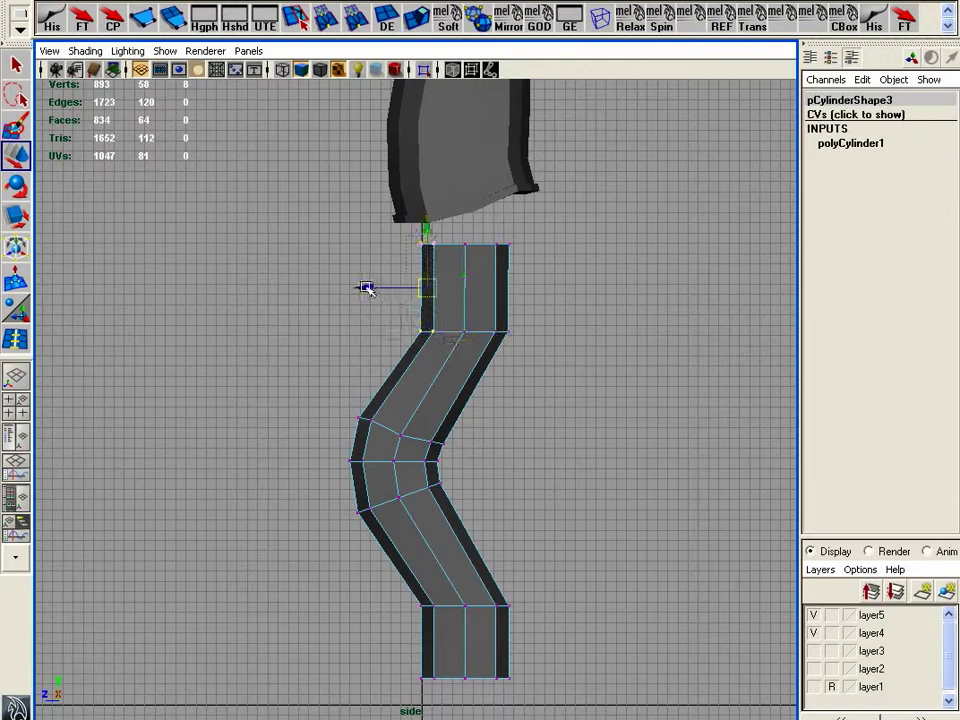
mouse_move(367, 288)
left_mouse_down()
mouse_move(343, 285)
mouse_move(352, 288)
left_mouse_up()
left_click_drag(487, 230, 582, 368)
left_click_drag(459, 291, 495, 287)
- Lower the second-lowest vertex ring of the leg close to the bottom edge
middle_click_drag(516, 439, 539, 369, "alt")
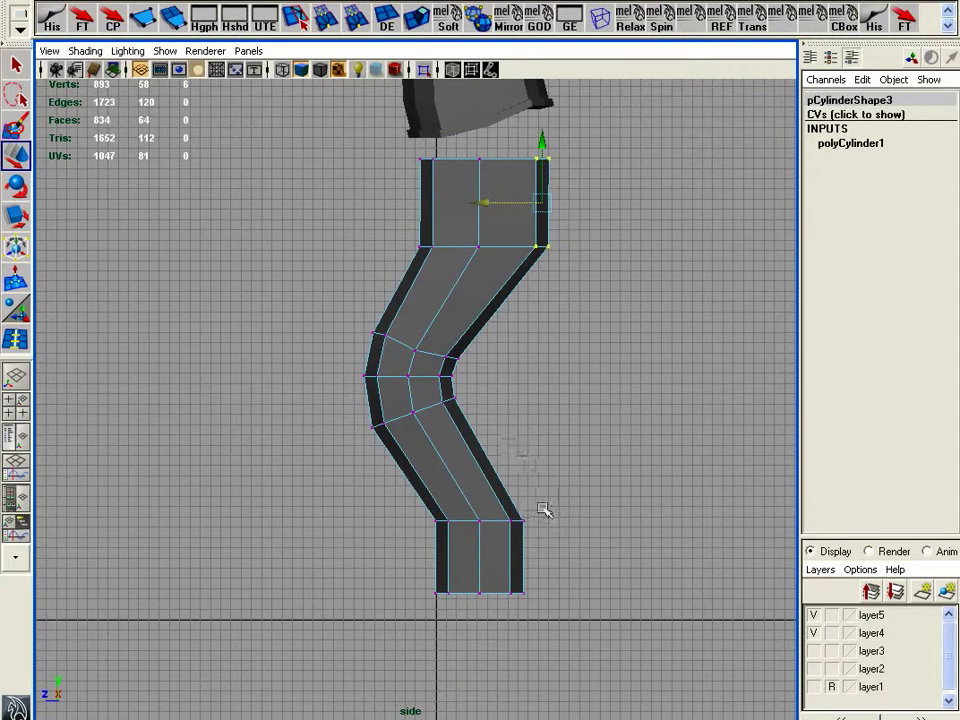
left_click_drag(543, 510, 545, 525)
left_click_drag(481, 525, 484, 570)
- Shift the two bottom rings slightly, and slant the cuff by raising its front vertices and lowering its rear ones
left_click_drag(377, 636, 583, 537)
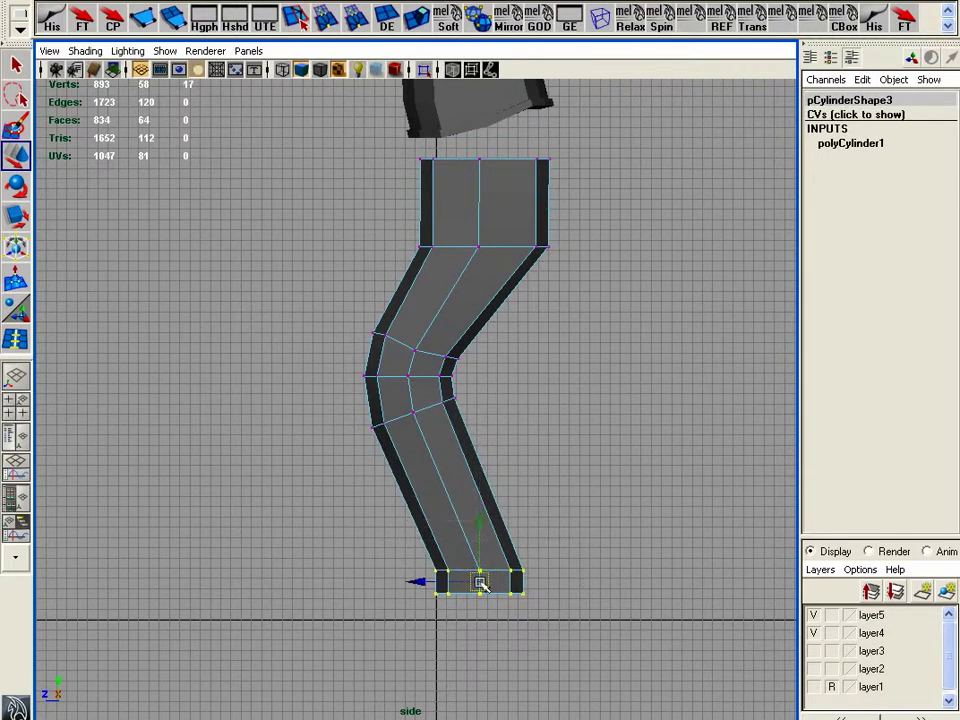
left_click_drag(479, 582, 471, 567)
left_click_drag(410, 604, 418, 548)
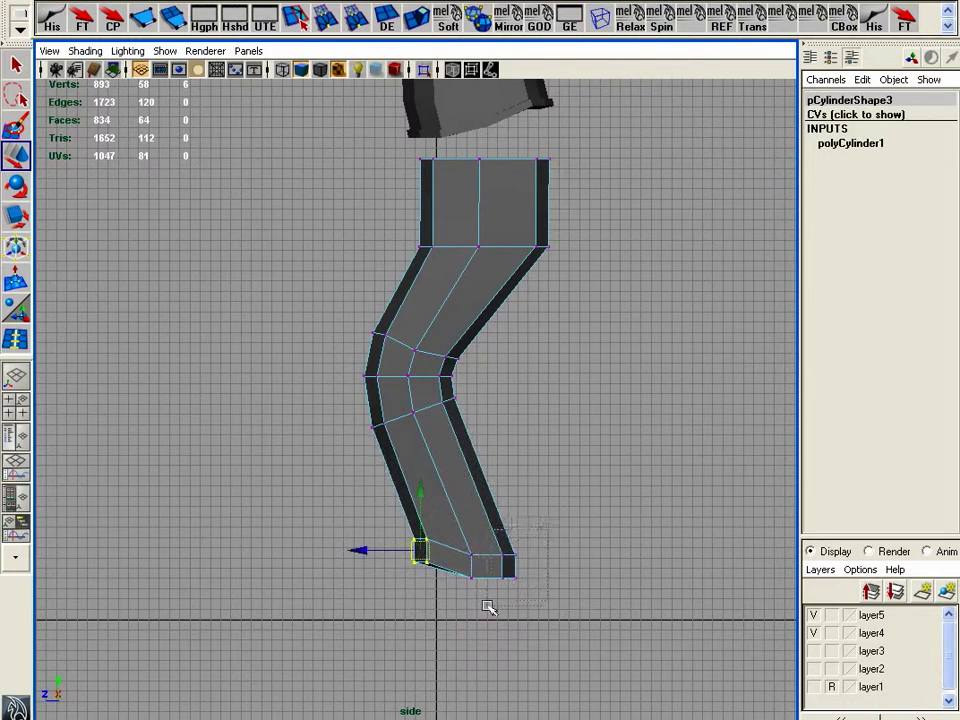
left_click_drag(488, 607, 524, 580)
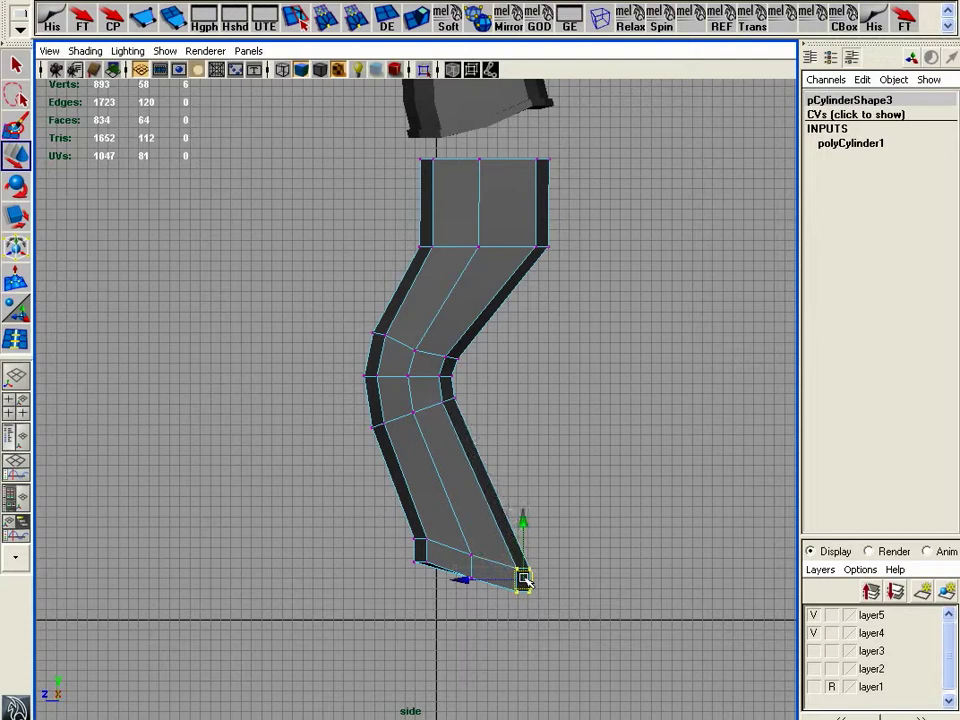
- Delete the two inner side faces of the leg's top section together with the faces capping its top
key("space")
left_click_drag(524, 447, 622, 443)
middle_click_drag(622, 443, 606, 416, "alt")
left_click_drag(606, 416, 508, 420, "alt")
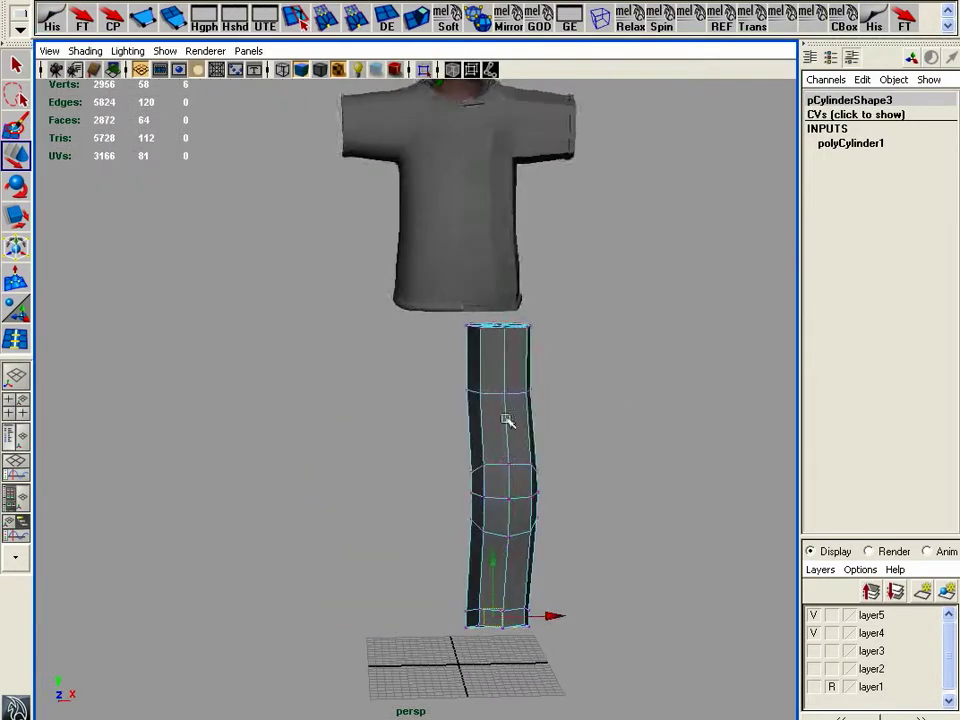
right_click_drag(508, 420, 614, 421, "alt")
left_click_drag(614, 421, 602, 405, "alt")
right_click_drag(600, 398, 540, 428)
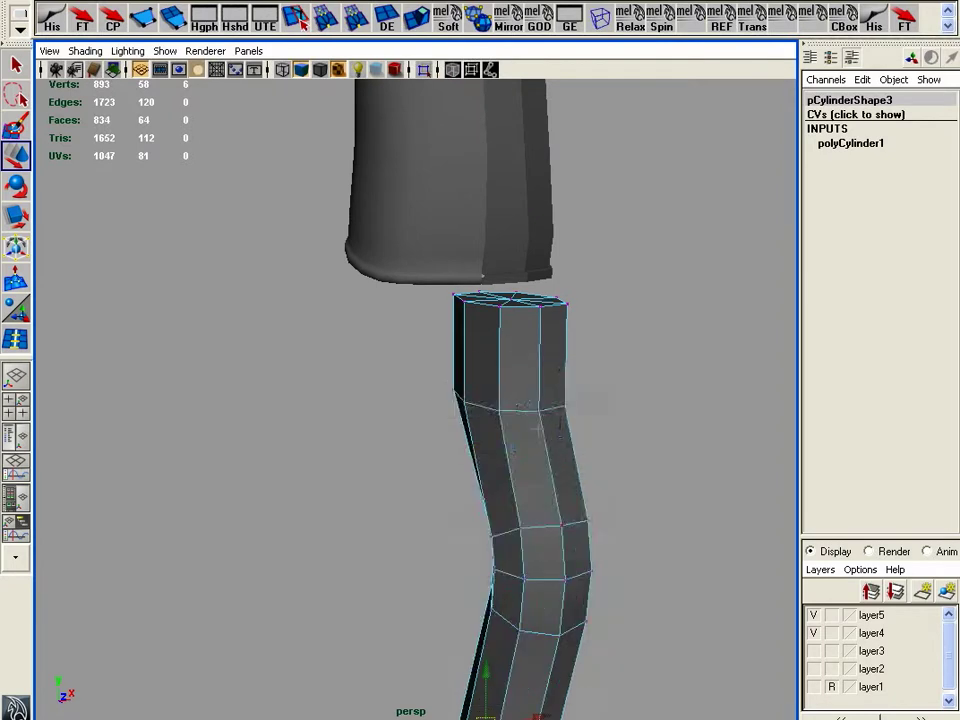
left_click(481, 357)
key("Delete")
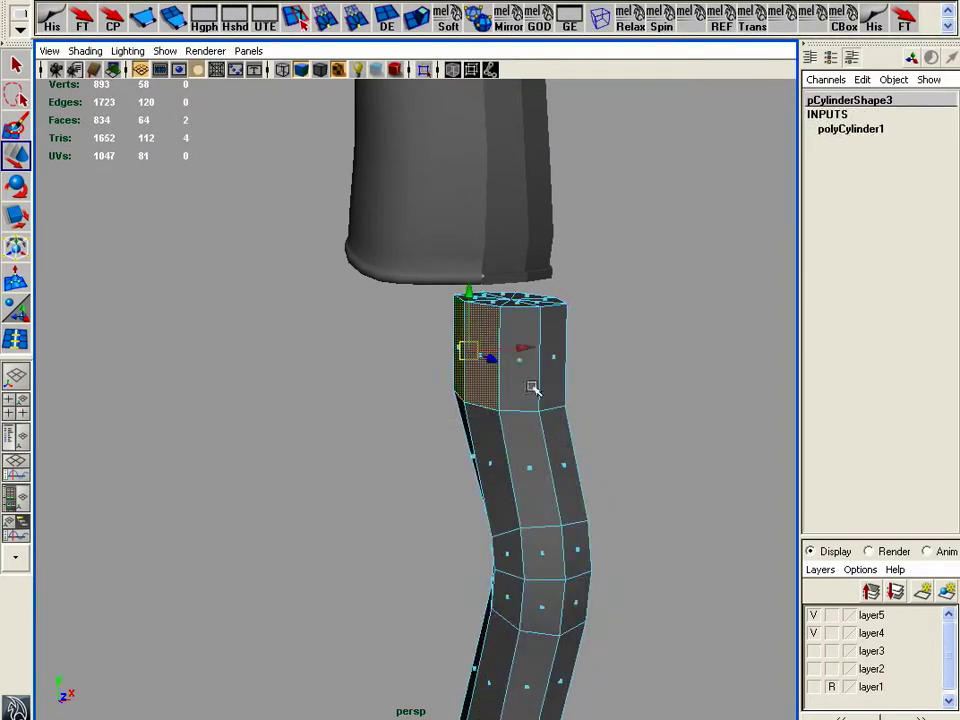
left_click_drag(571, 356, 607, 310, "alt")
key("Delete")
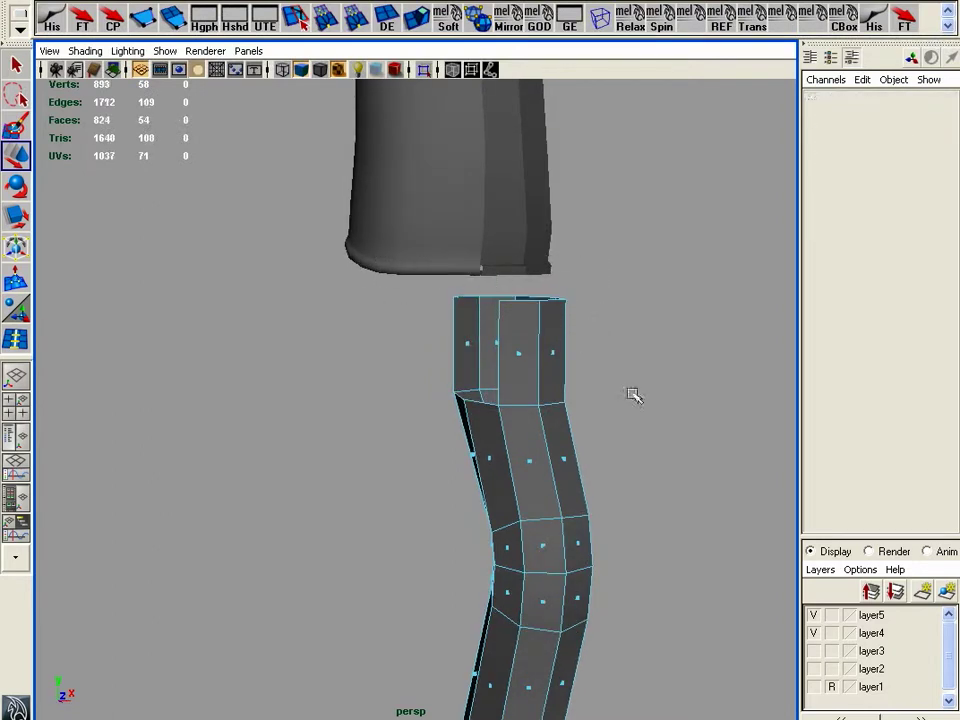
- Lower the middle inner vertex of the ring at crotch height slightly below its neighbours
left_click_drag(634, 395, 443, 413, "alt")
right_click(418, 398)
left_click(418, 398)
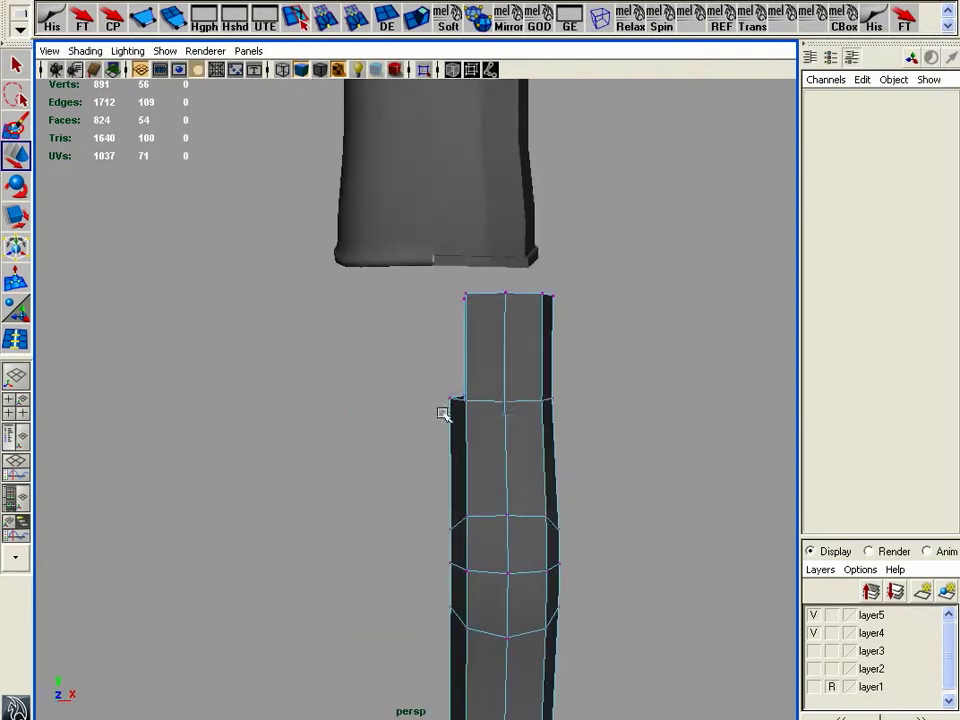
left_click_drag(485, 336, 416, 374)
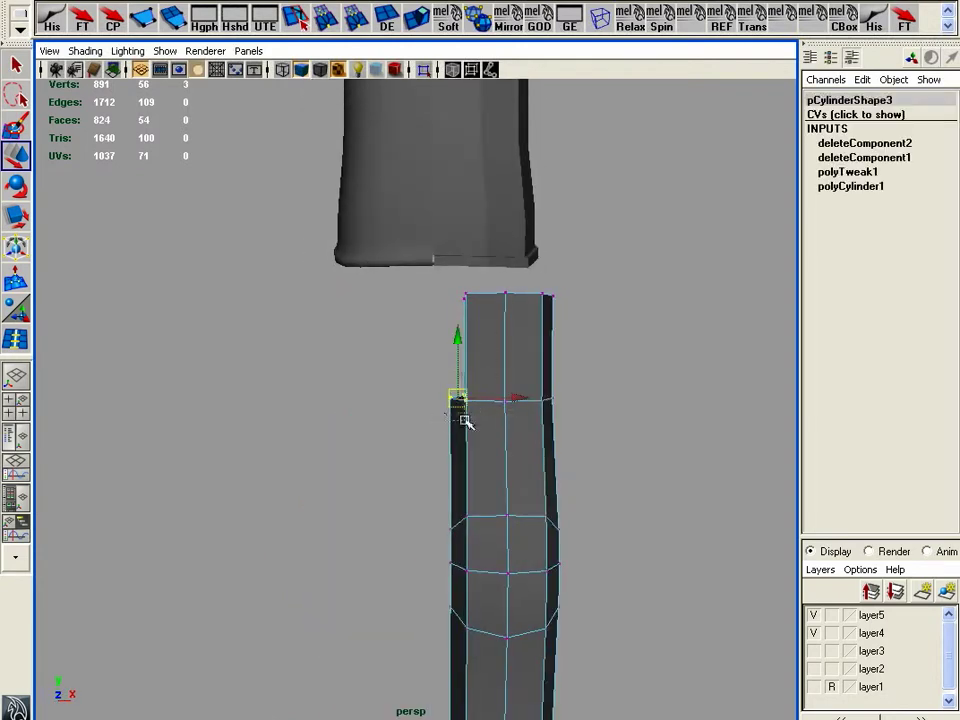
left_click_drag(461, 421, 412, 380)
left_click_drag(451, 336, 450, 360)
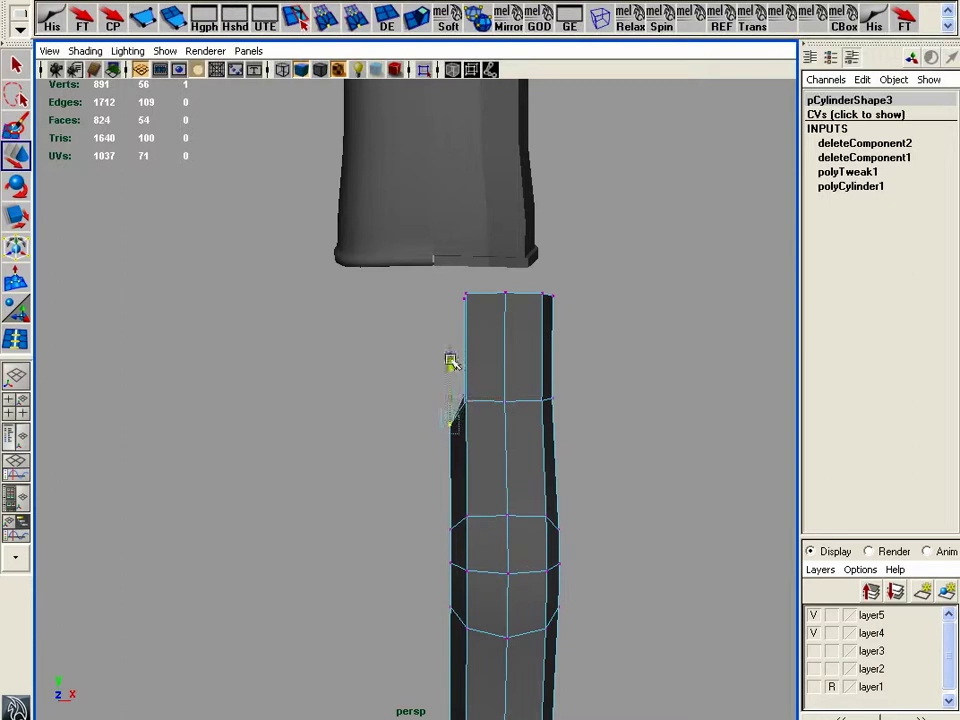
- Align the five vertices of the open inner border on the centre grid line and check the Move Tool's Retain component spacing option
left_click_drag(476, 438, 479, 440)
mouse_move(479, 440)
left_mouse_down("alt")
mouse_move(495, 420)
mouse_move(495, 454)
left_mouse_up("alt")
key("space")
key("f")
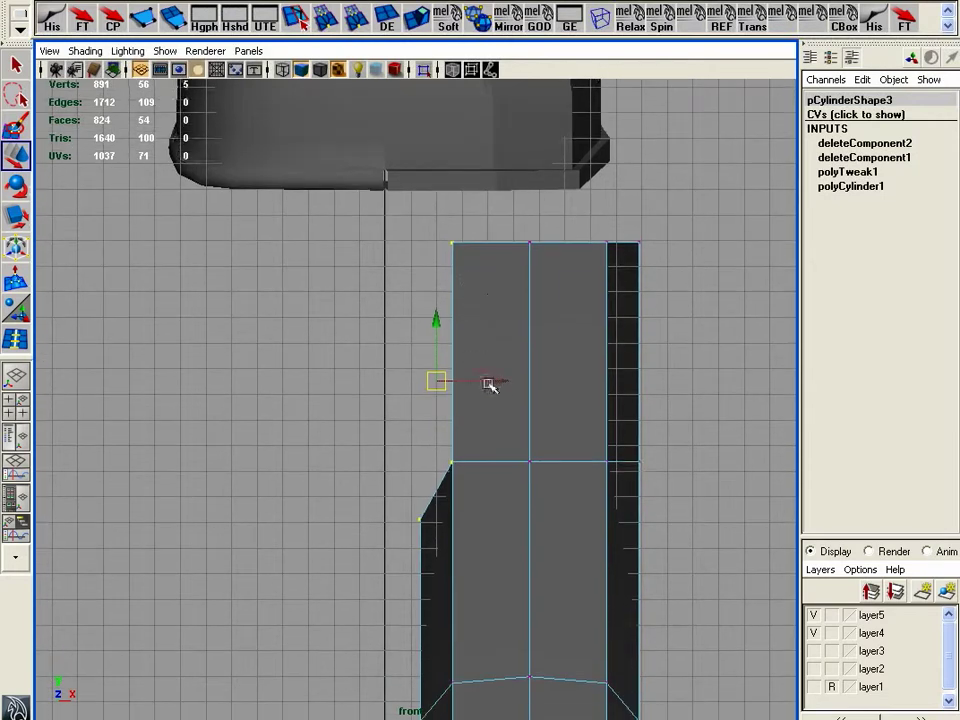
left_click_drag(490, 382, 381, 386)
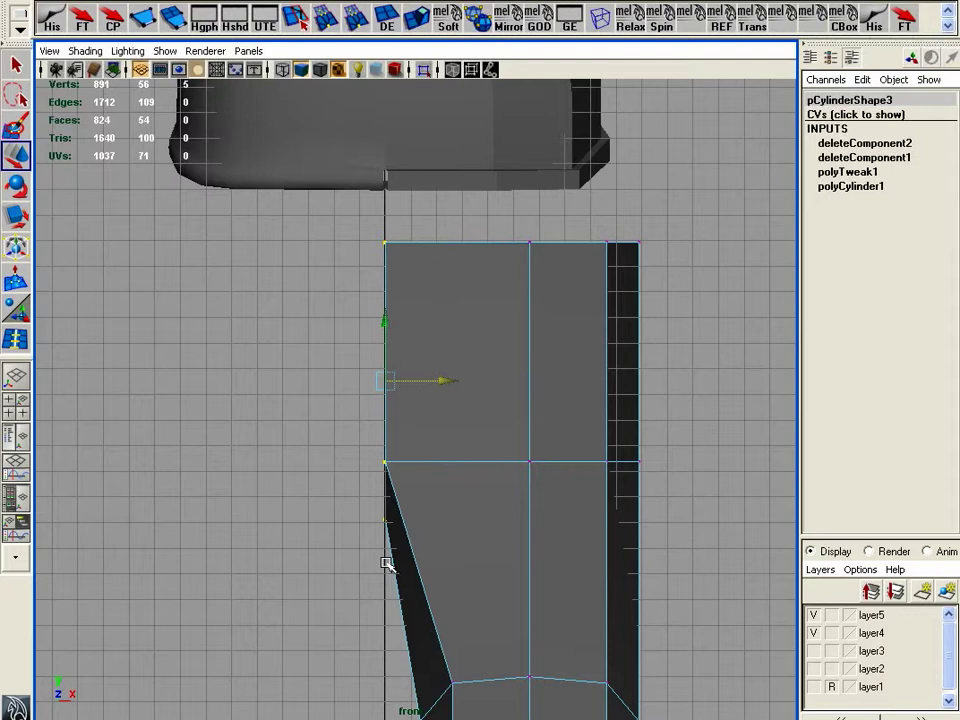
double_click(17, 156)
left_click_drag(930, 371, 510, 70)
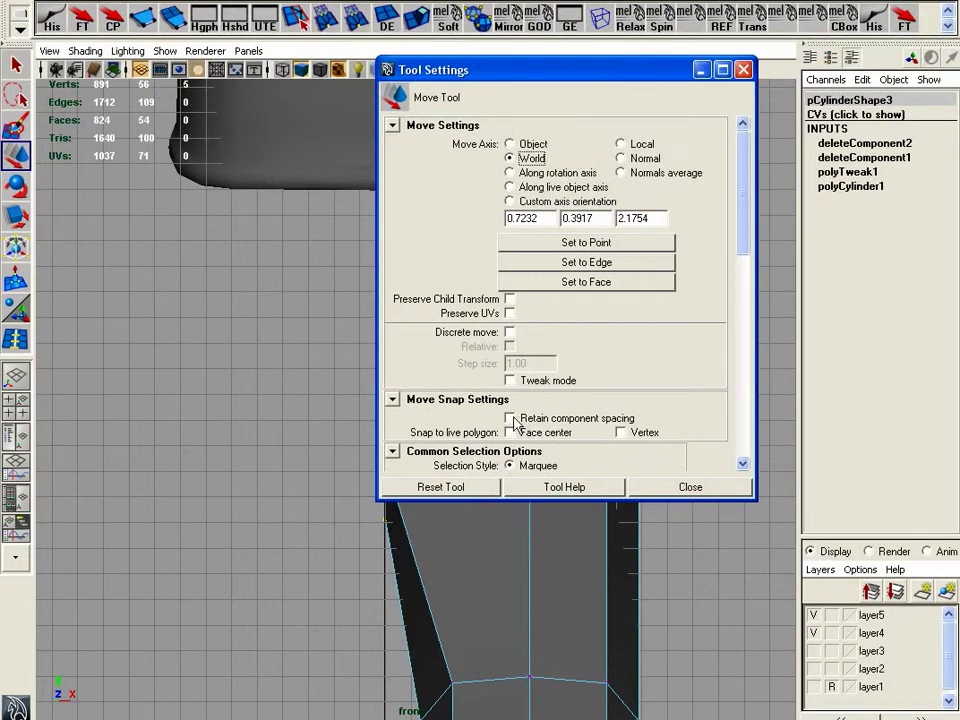
left_click(690, 487)
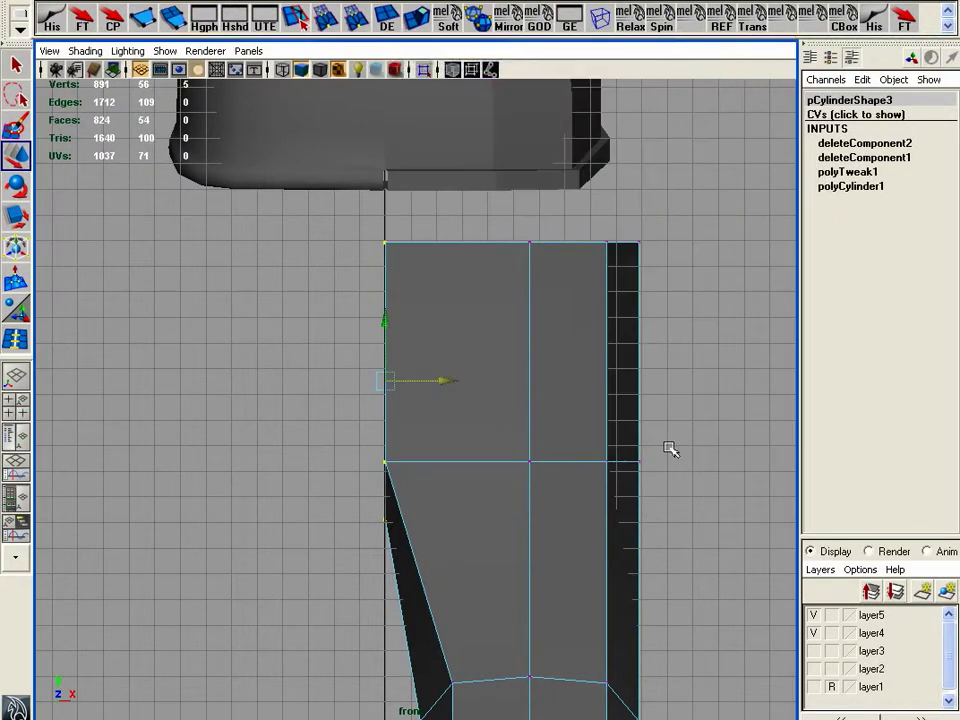
- Return to object mode and create a mirrored smooth proxy of the trouser leg
middle_click_drag(500, 435, 531, 326, "alt")
key("space")
left_click_drag(500, 396, 513, 490)
right_click_drag(512, 401, 526, 385)
key("F8")
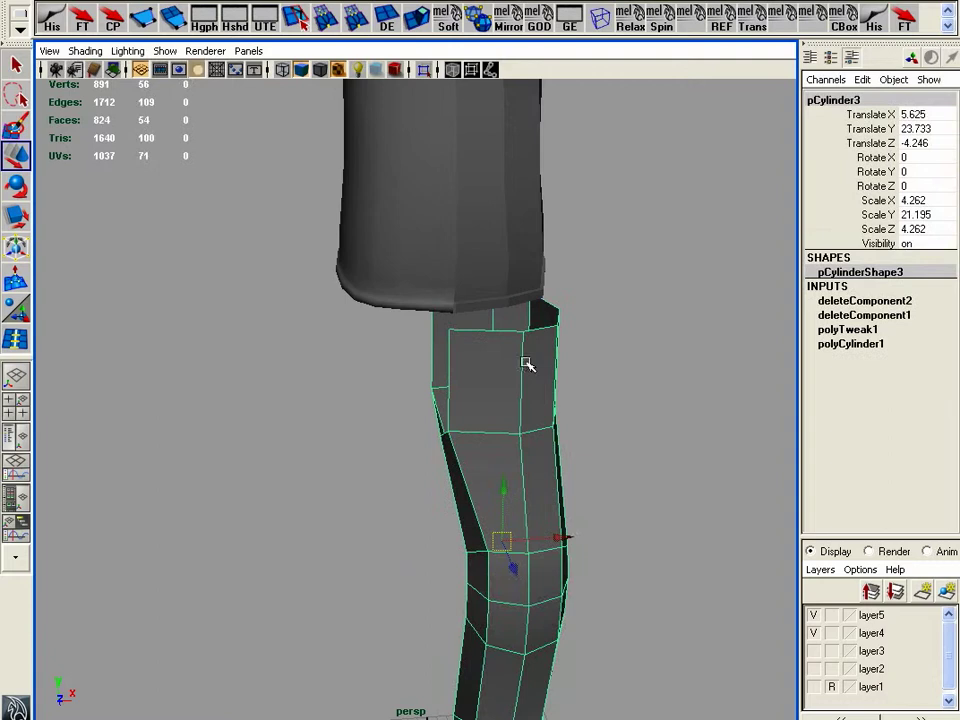
key("ctrl+grave")
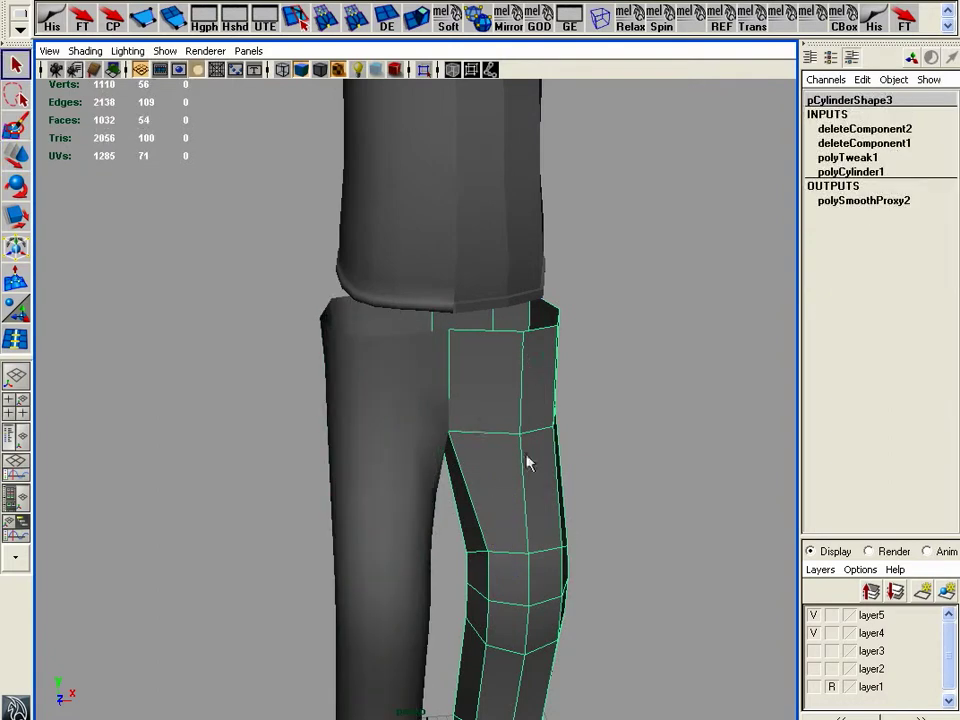
- Raise the trouser leg's top vertex ring to the lower hem of the T-shirt
left_click_drag(529, 456, 461, 444, "alt")
key("space")
middle_click_drag(521, 373, 521, 484, "alt")
right_click_drag(508, 388, 460, 390)
left_click_drag(664, 344, 684, 352)
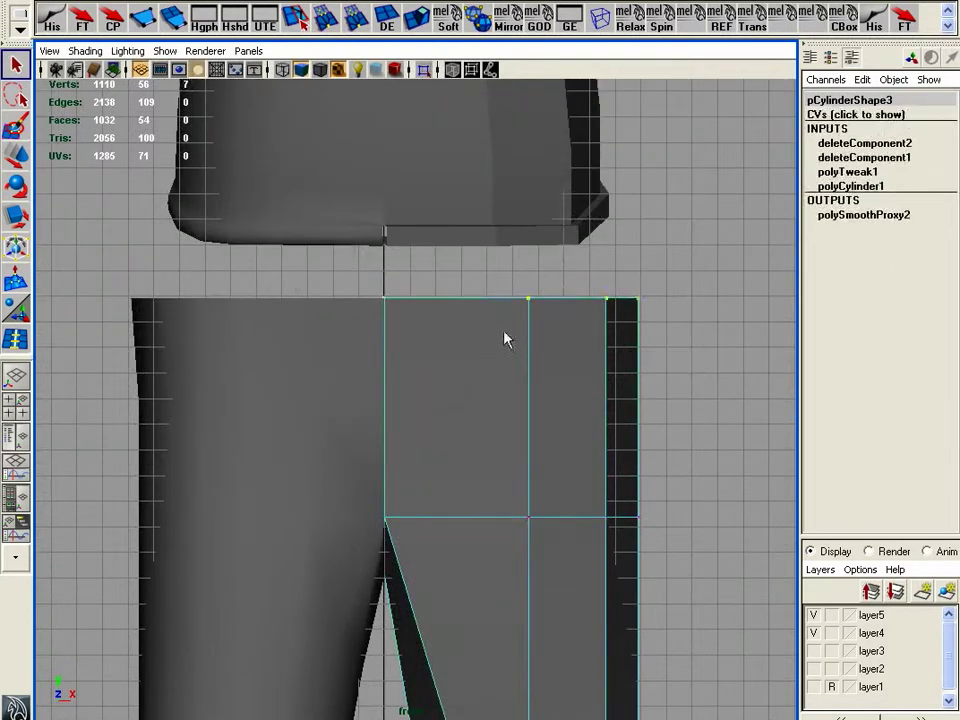
key("w")
left_click_drag(510, 253, 512, 180)
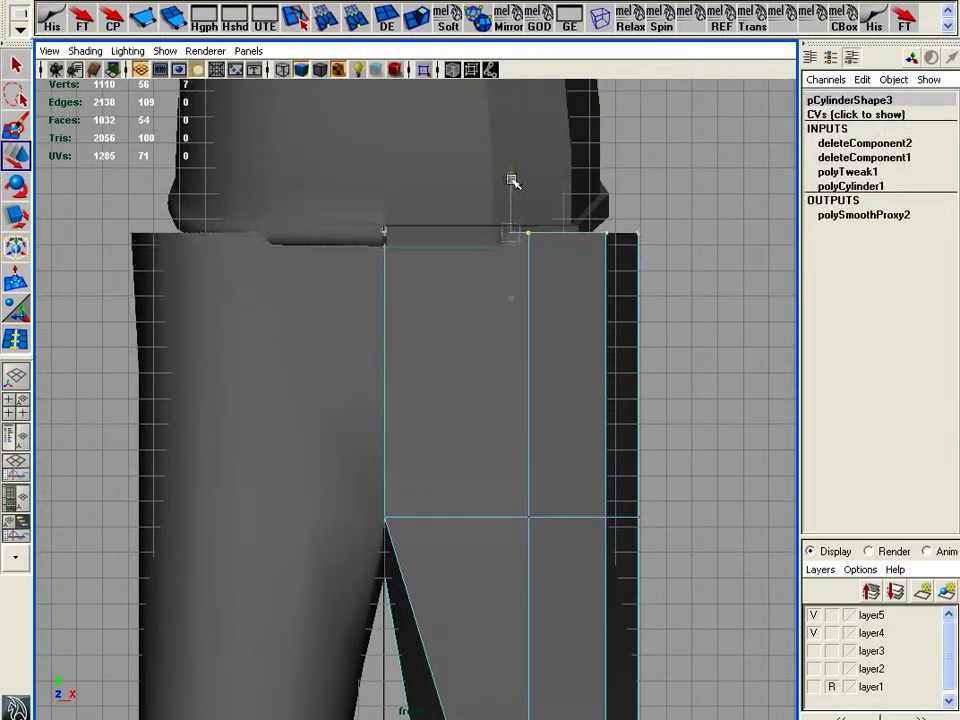
- Move the outer waist vertices up and inward, and narrow the waist edge to fit beneath the shirt hem
left_click_drag(675, 196, 557, 280)
left_click_drag(621, 234, 606, 208)
left_click_drag(486, 258, 660, 180)
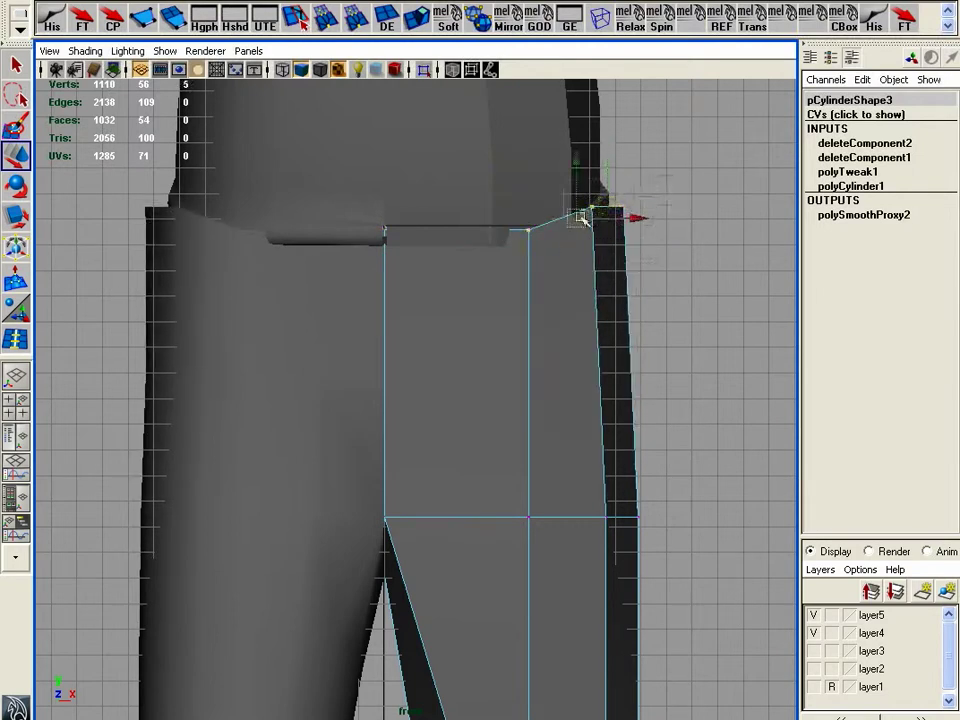
left_click_drag(580, 217, 600, 215)
- Slope the waistline in side view by lowering its front vertices and raising its rear vertices along the shirt hem
key("space")
middle_click_drag(529, 284, 488, 471, "alt")
right_click_drag(488, 471, 521, 411, "alt")
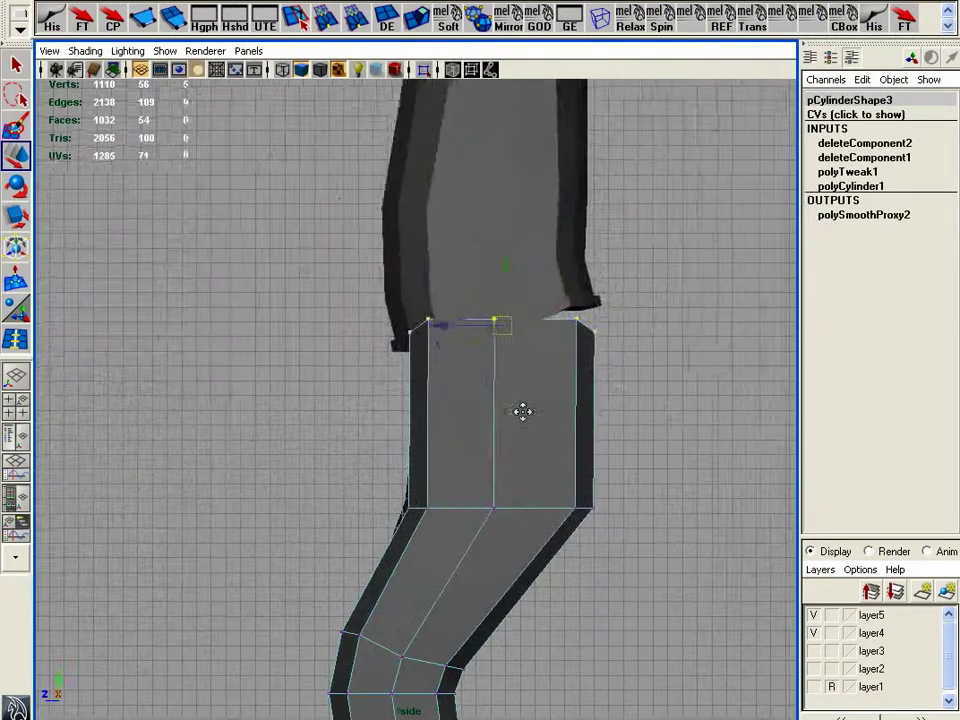
middle_click_drag(521, 411, 473, 400, "alt")
left_click_drag(354, 304, 425, 385)
mouse_move(382, 331)
left_mouse_down()
mouse_move(374, 359)
mouse_move(382, 343)
left_mouse_up()
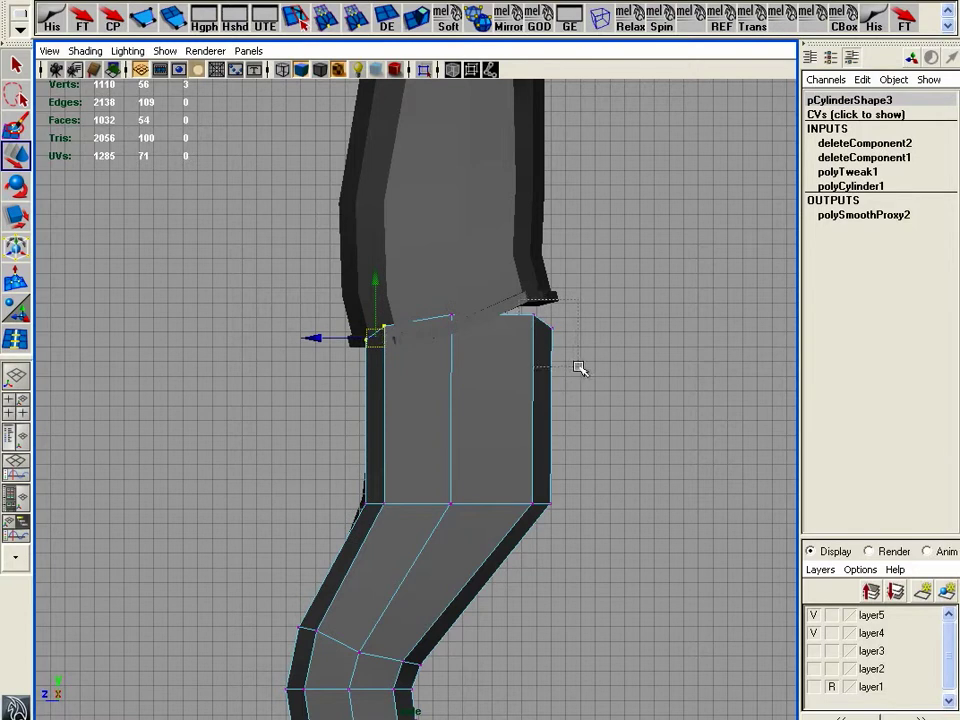
left_click_drag(579, 367, 580, 368)
left_click_drag(542, 323, 537, 297)
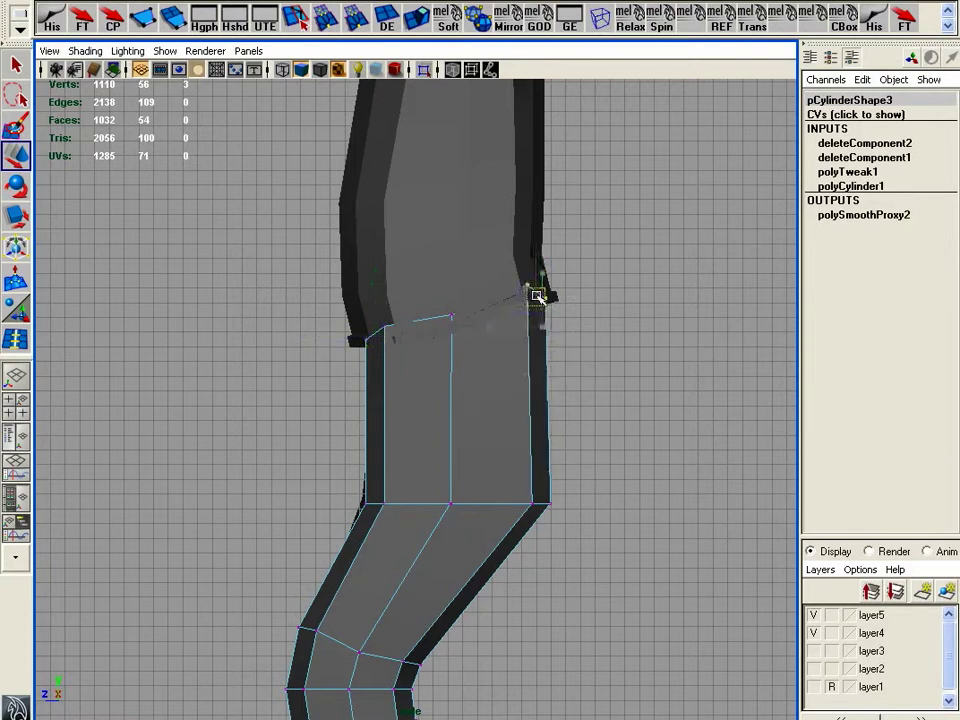
- Raise the outer middle vertex of the hip ring, and lift the two vertices beside it by a smaller amount
left_click(455, 505)
left_click_drag(452, 504, 458, 469)
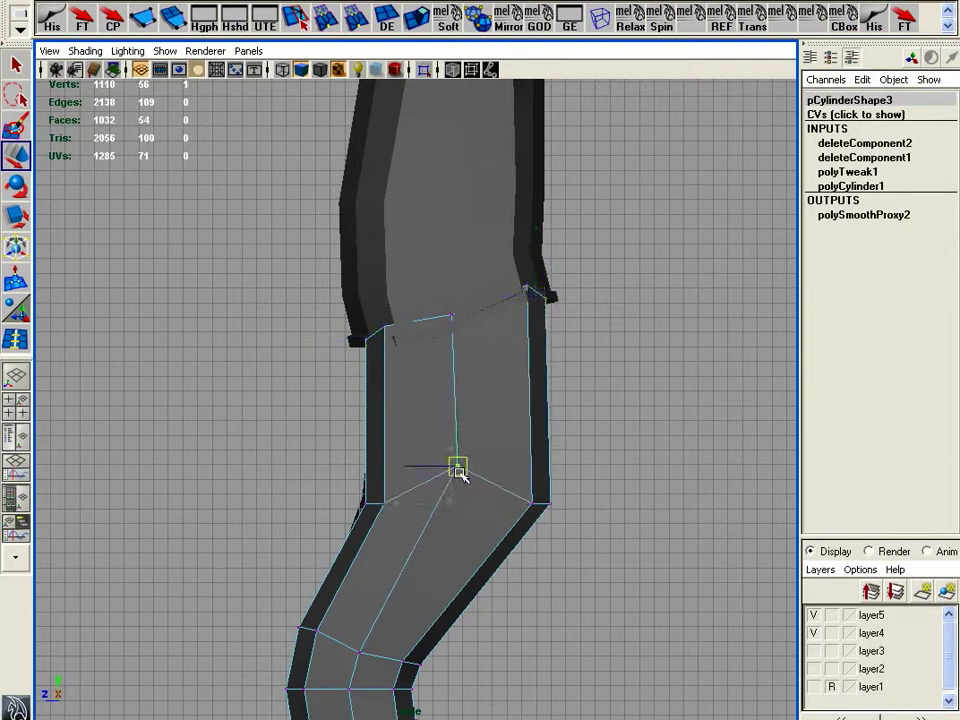
left_click(535, 505)
left_click(386, 507, "shift")
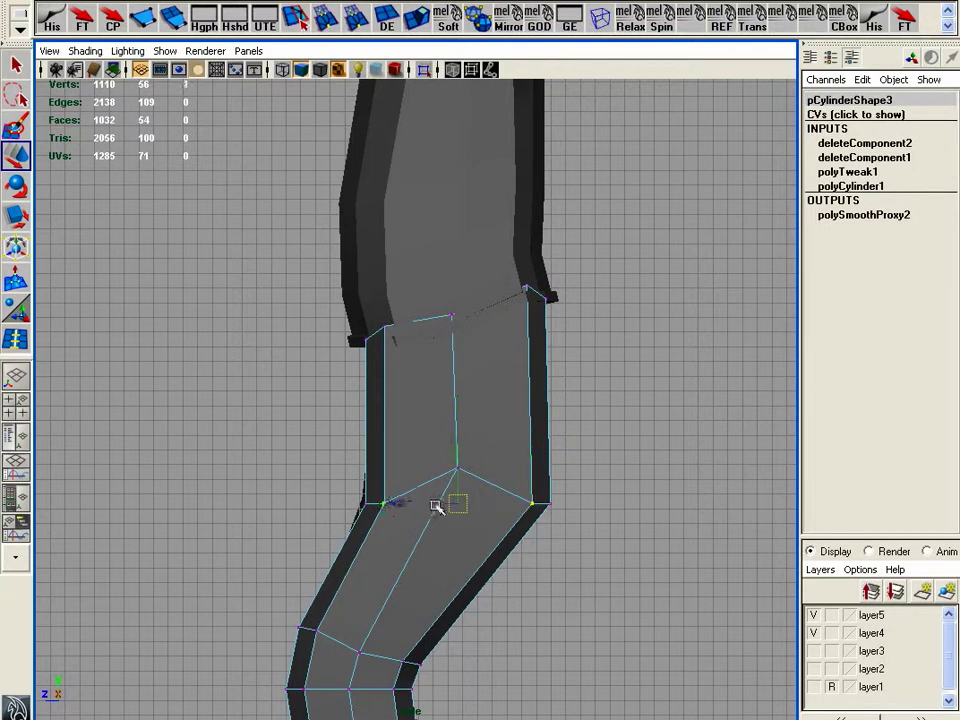
left_click_drag(456, 506, 461, 485)
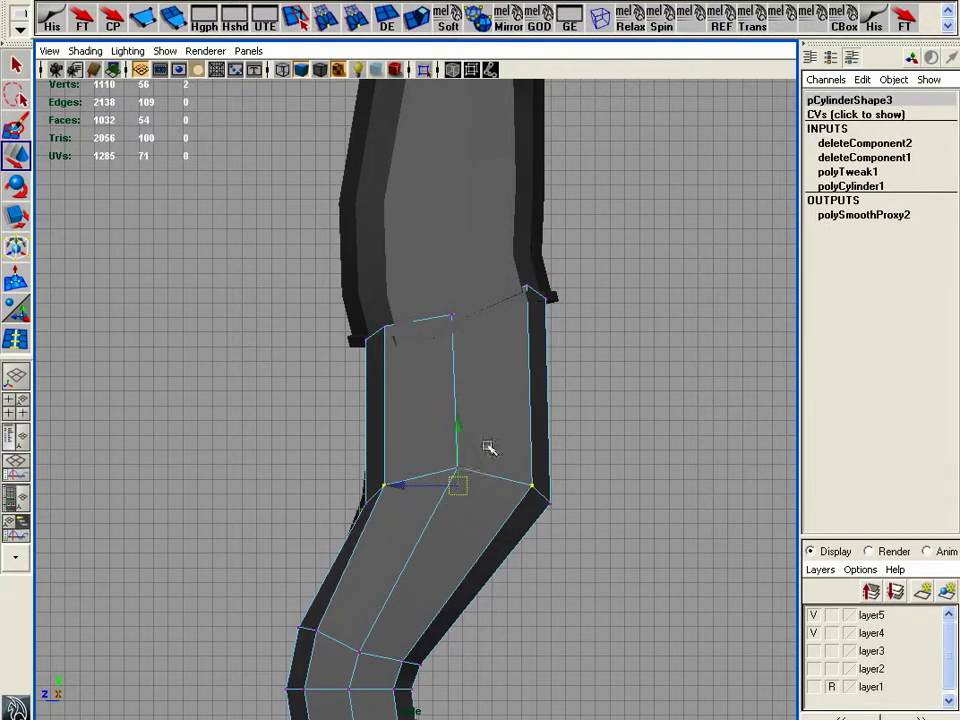
- Move the hip ring's middle vertices up and inward in front view, and shift its outermost vertices the same way
left_click(452, 474, "shift")
key("space")
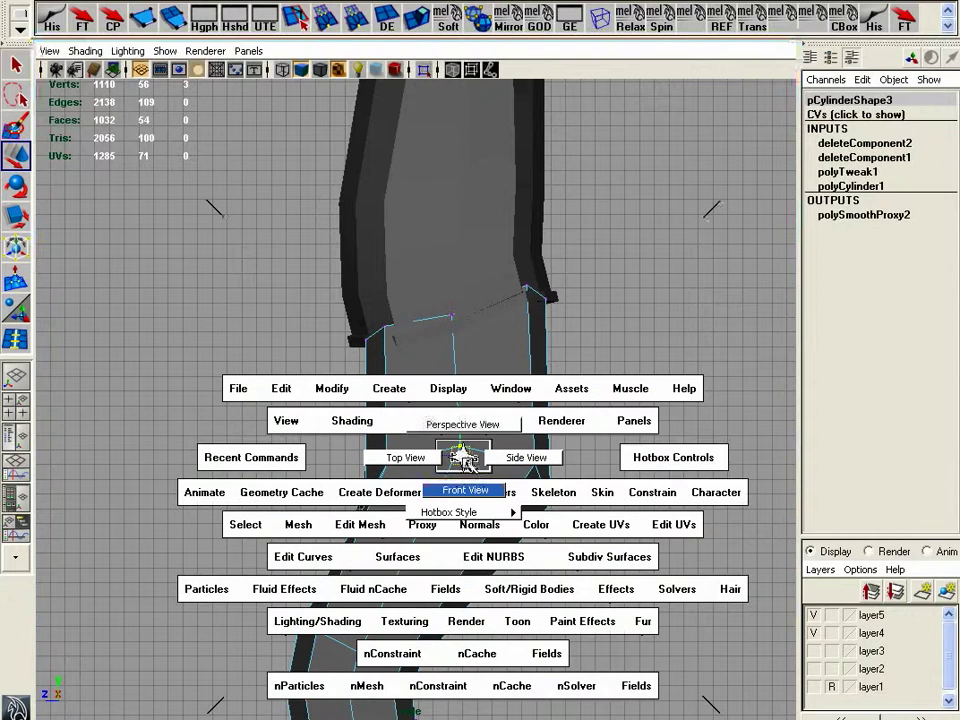
left_click_drag(464, 458, 481, 508)
middle_click_drag(526, 378, 518, 358, "alt")
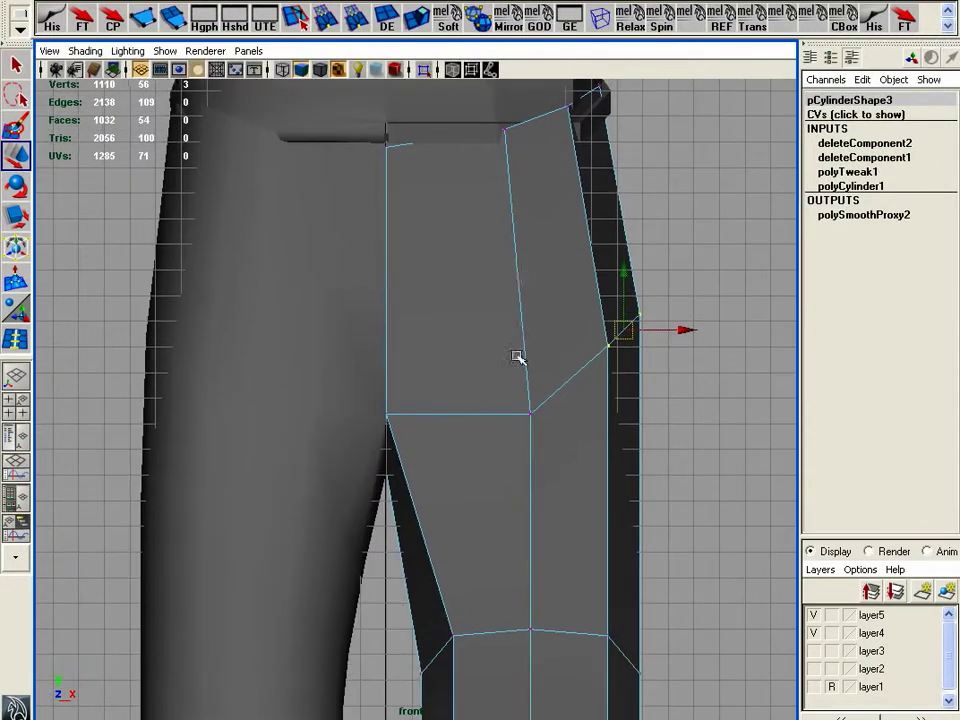
left_click_drag(583, 485, 578, 477)
left_click_drag(533, 418, 514, 377)
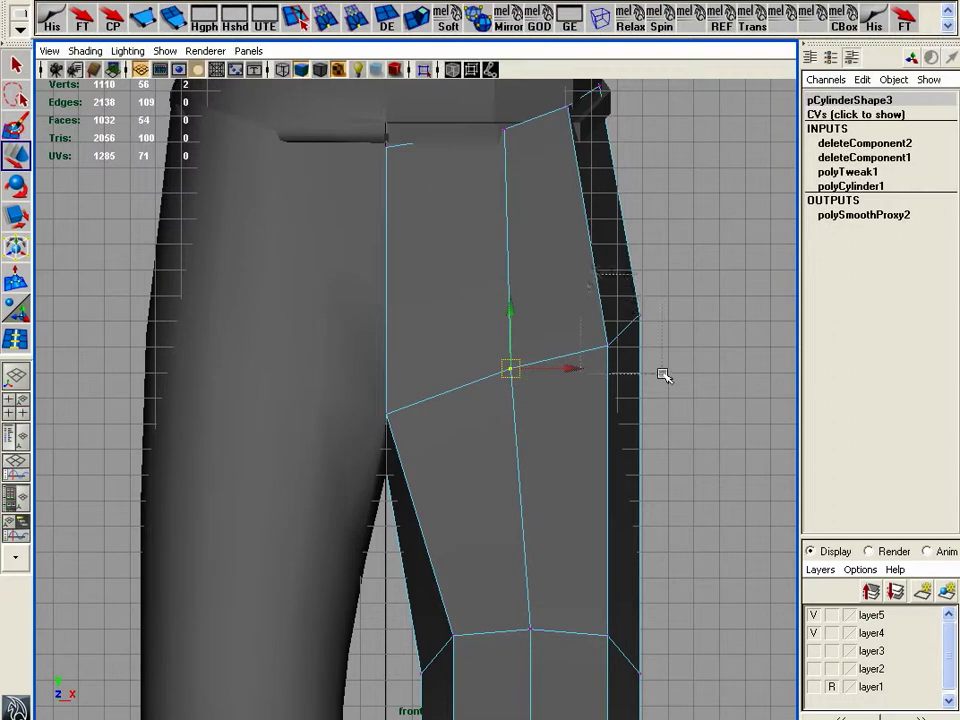
left_click(609, 340)
middle_click_drag(611, 332, 609, 315)
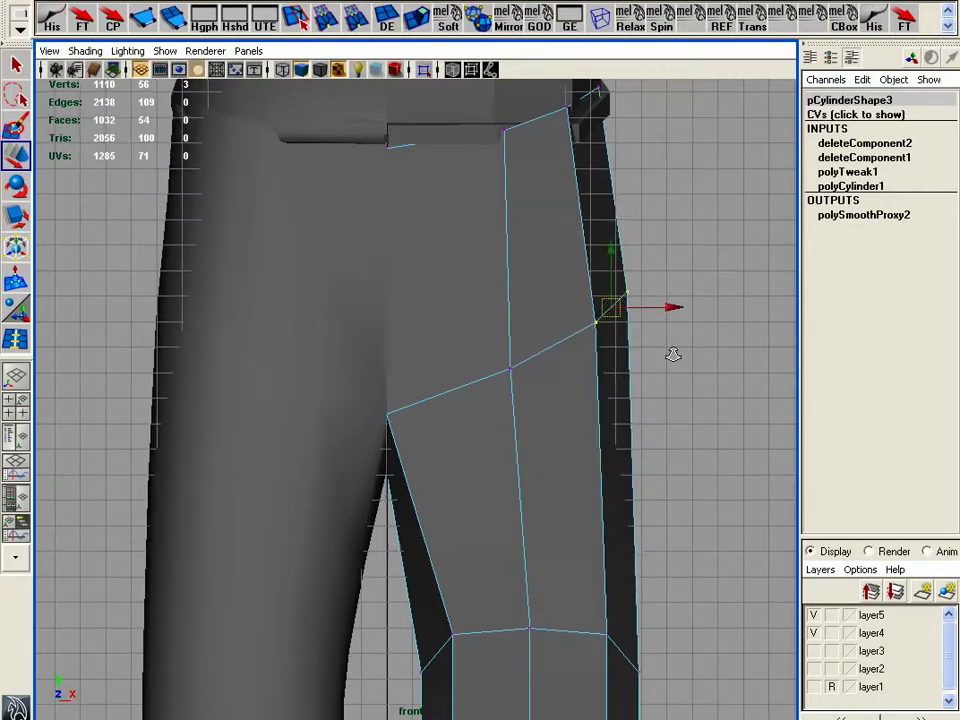
- Shift the ten outer vertices of the waist and hip rings slightly inward to slim the hips
mouse_move(673, 354)
right_mouse_down("alt")
mouse_move(215, 378)
mouse_move(400, 344)
right_mouse_up("alt")
middle_click_drag(414, 338, 414, 388, "alt")
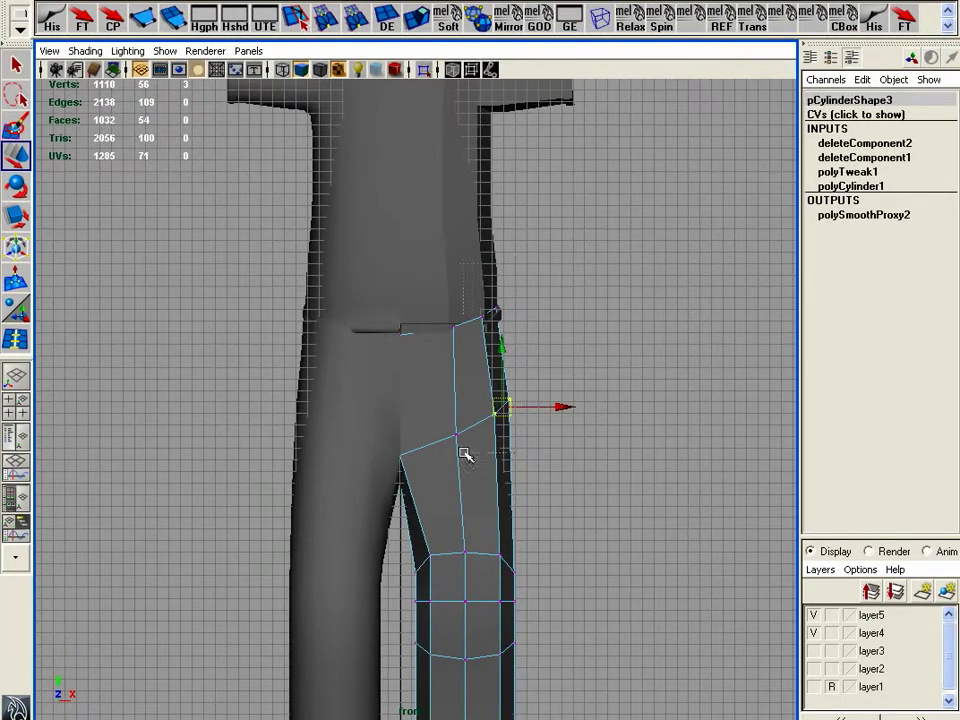
left_click_drag(445, 462, 444, 463)
left_click_drag(538, 360, 543, 360)
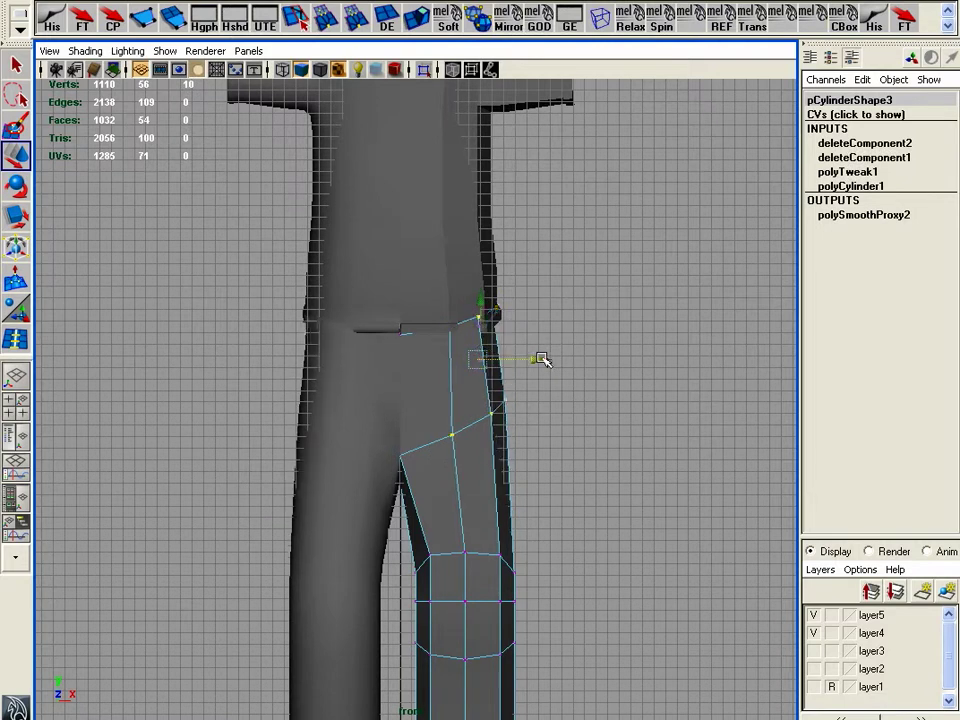
- Split a new edge line beside the trousers' front centre seam, from the waist down around the crotch to the inner border
middle_click_drag(541, 446, 579, 396, "alt")
key("space")
left_click_drag(523, 420, 388, 316)
right_click_drag(396, 232, 392, 208)
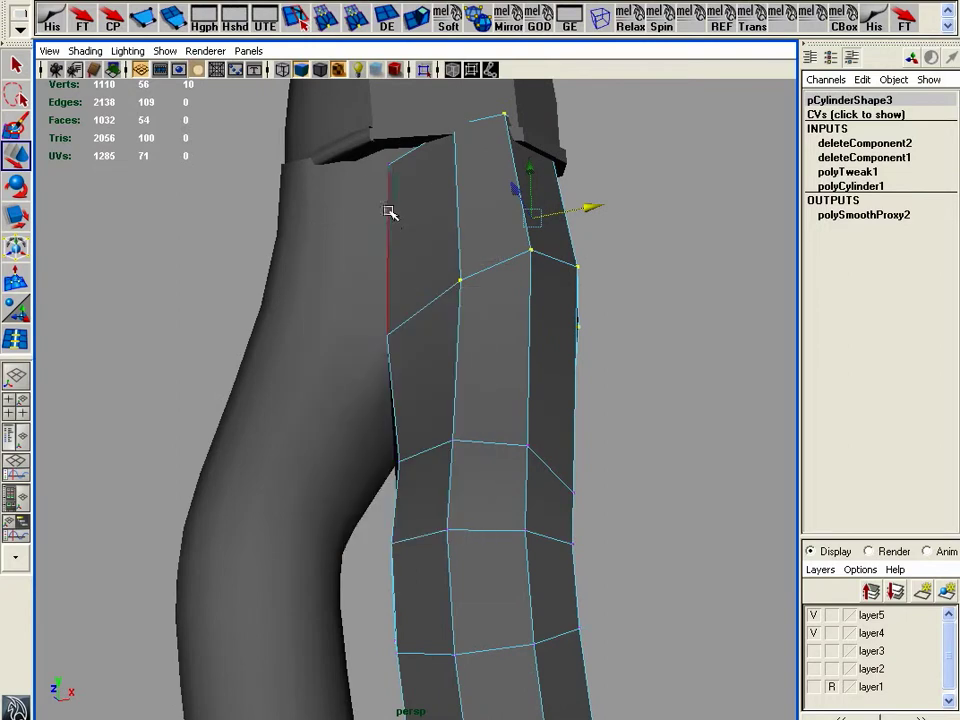
left_click(392, 215)
left_click_drag(407, 240, 467, 394, "alt")
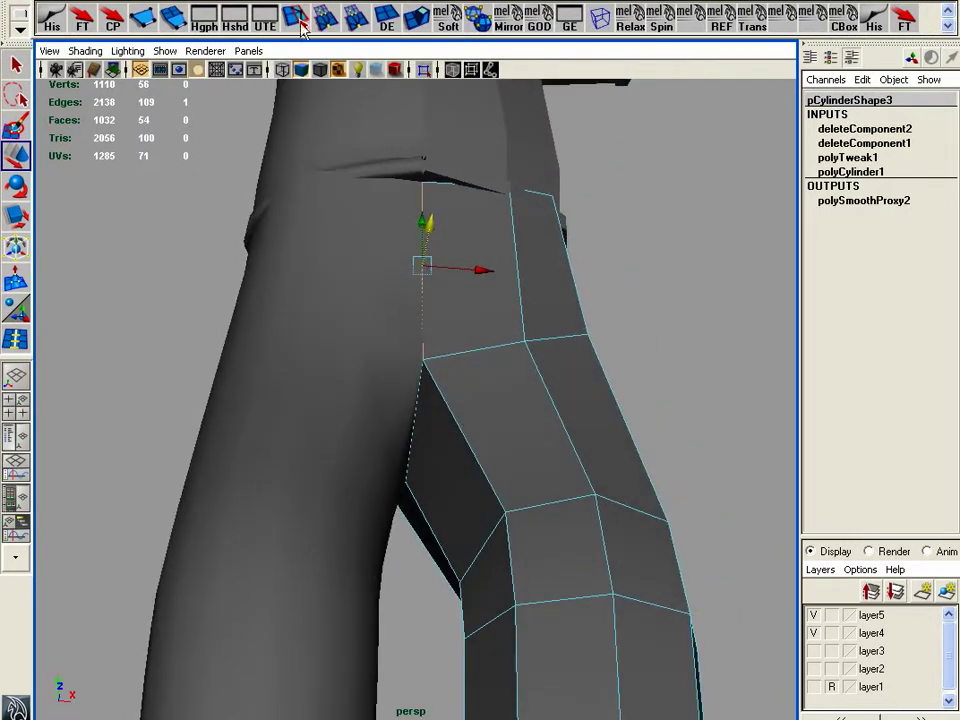
left_click(298, 17)
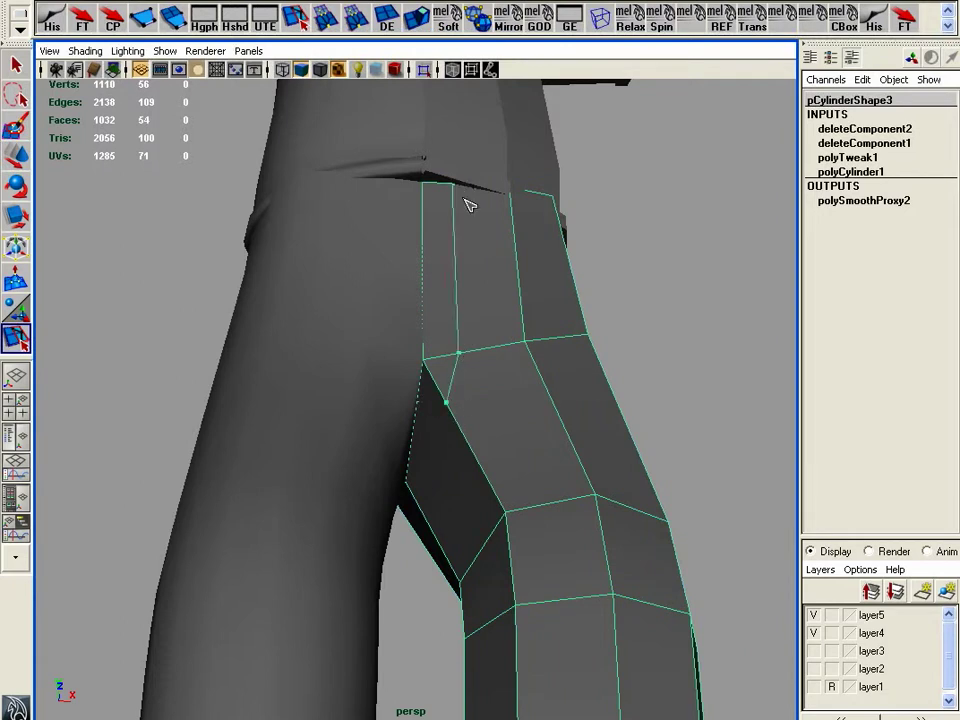
key("Return")
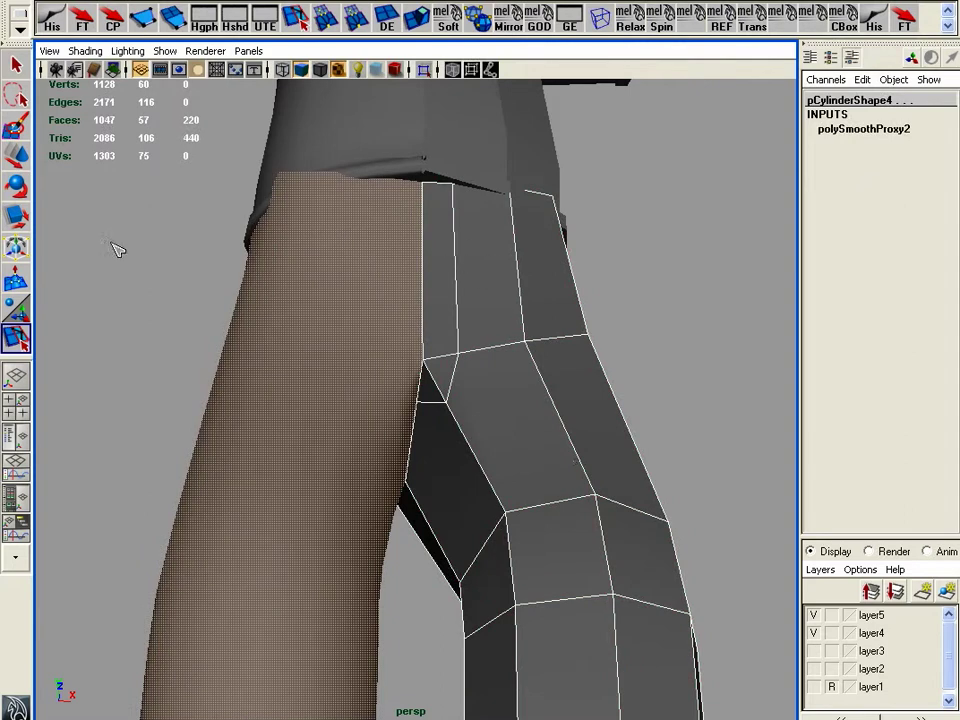
- Delete the short diagonal edge at the front of the crotch to merge the two small triangles
left_click(16, 155)
right_click_drag(446, 317, 443, 366)
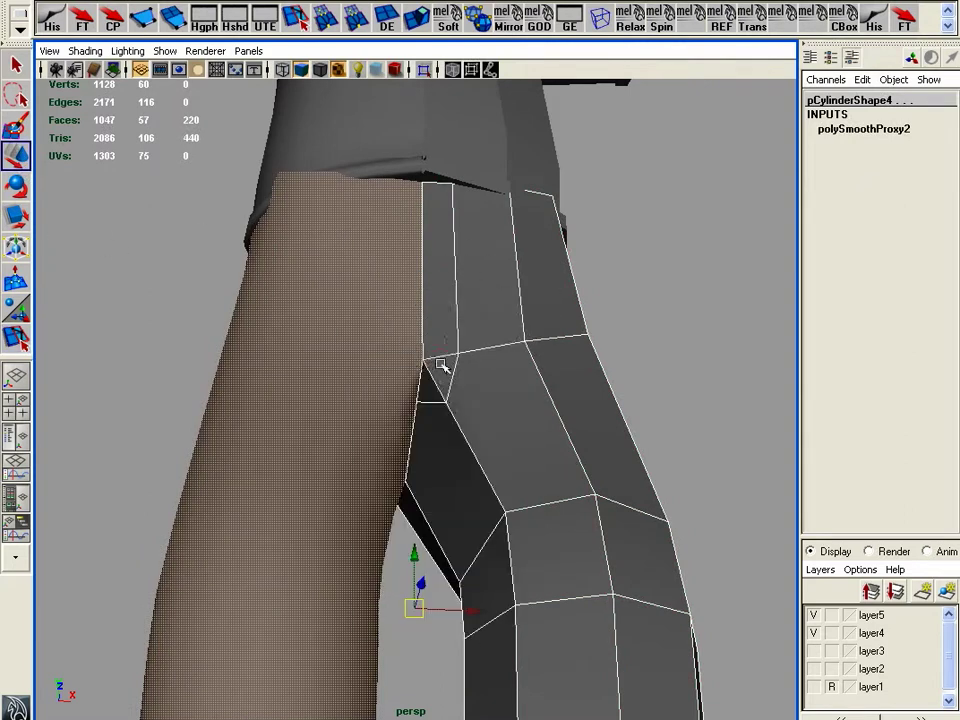
left_click(432, 383)
key("Delete")
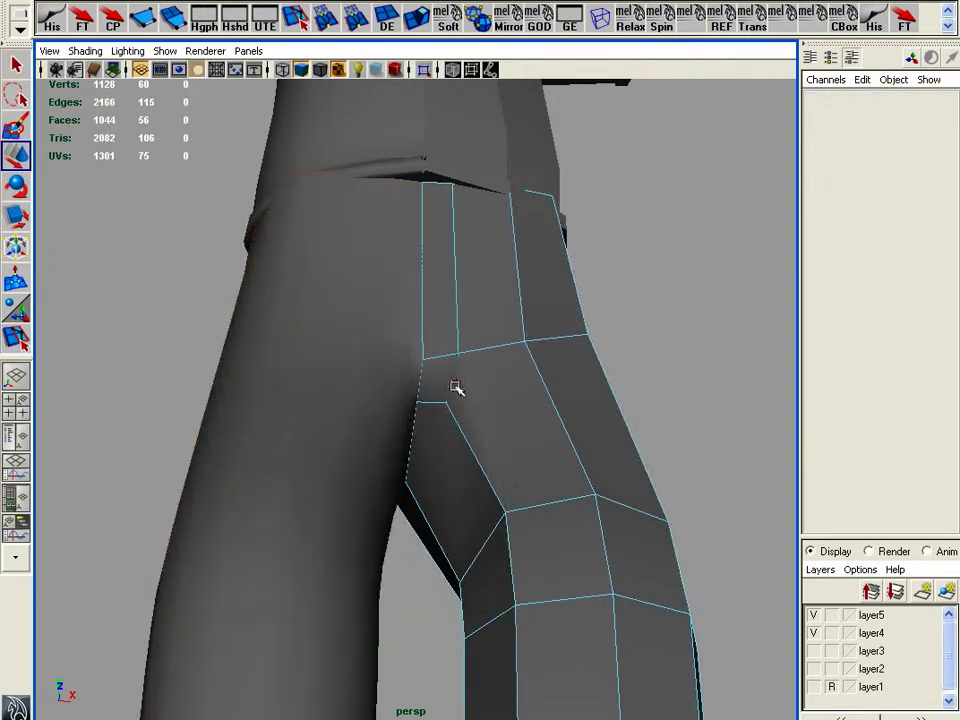
- Split a new edge line from the front crotch vertex, under the crotch, and up to the back hip ring beside the centre seam
left_click_drag(456, 390, 474, 398, "alt")
left_click(300, 14)
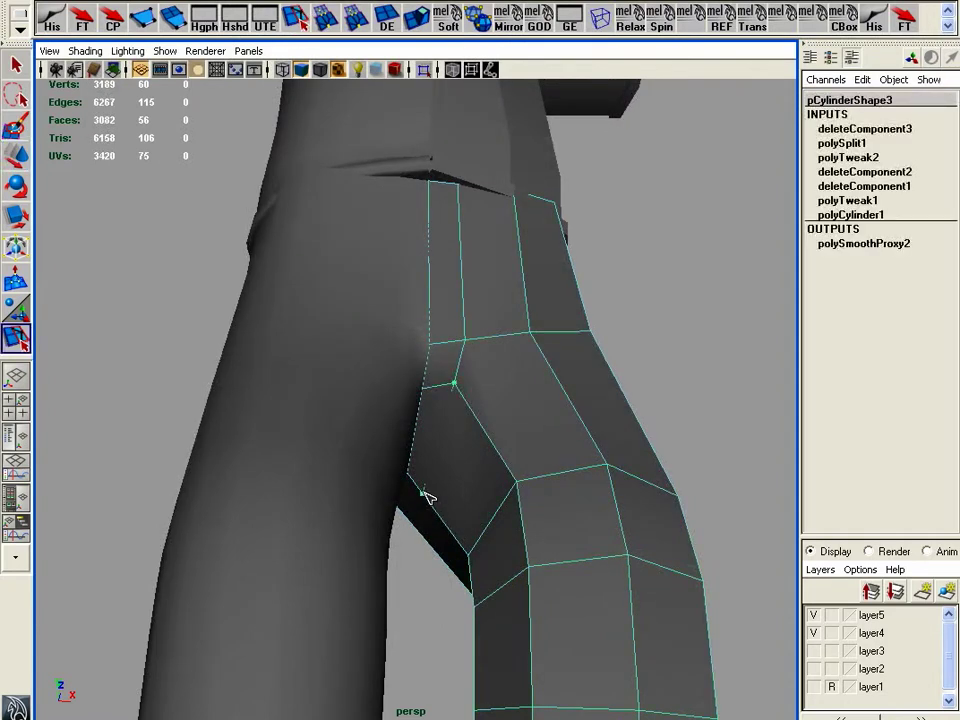
left_click_drag(425, 497, 733, 430, "alt")
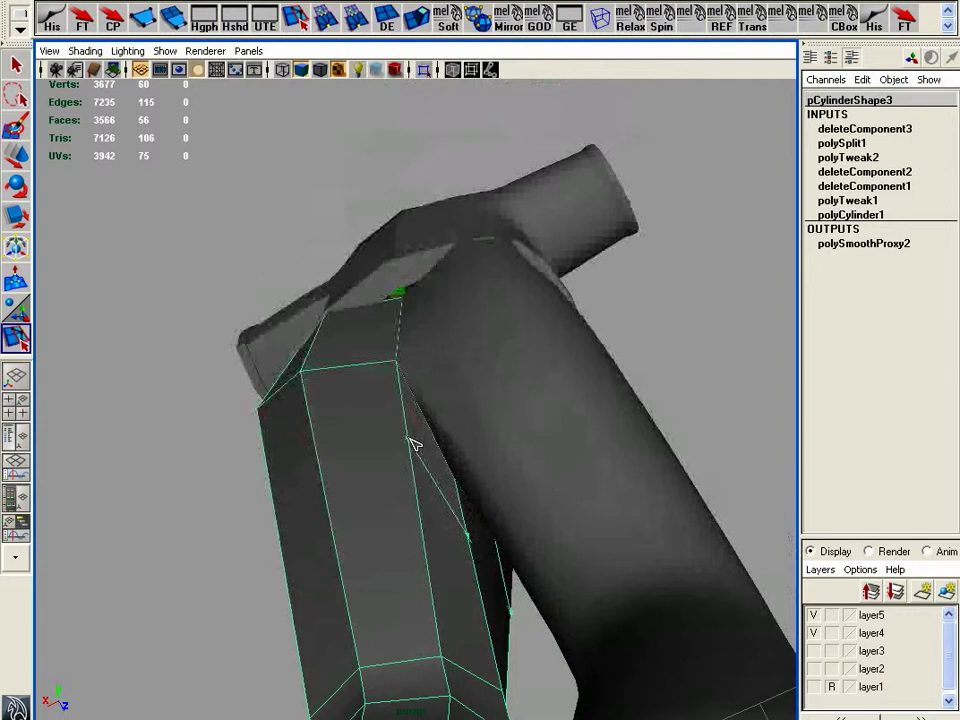
left_click_drag(410, 438, 428, 467, "alt")
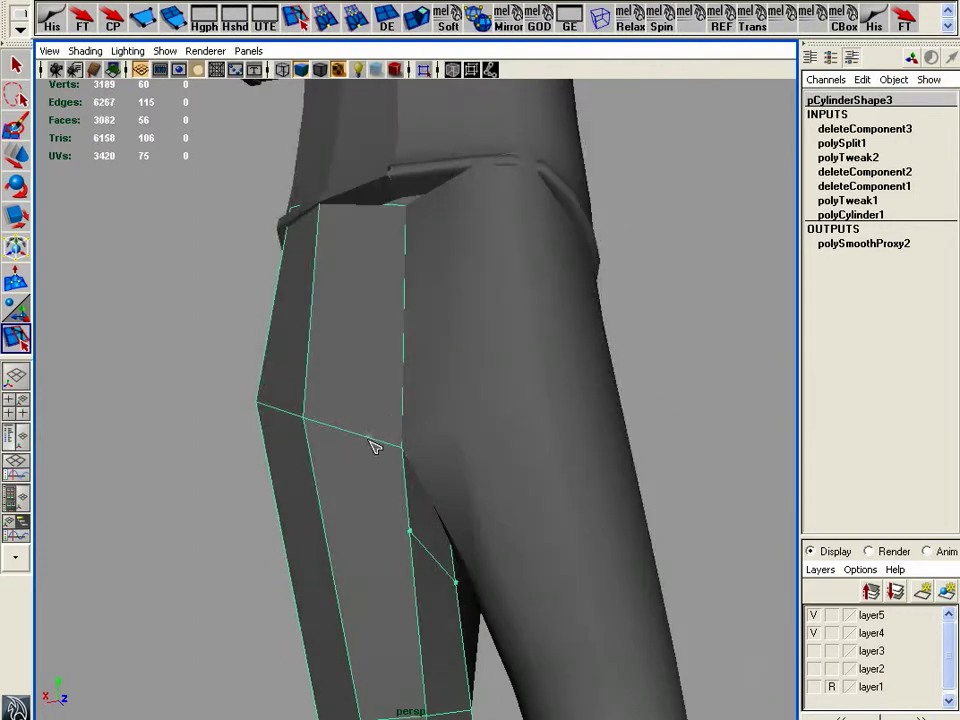
key("Return")
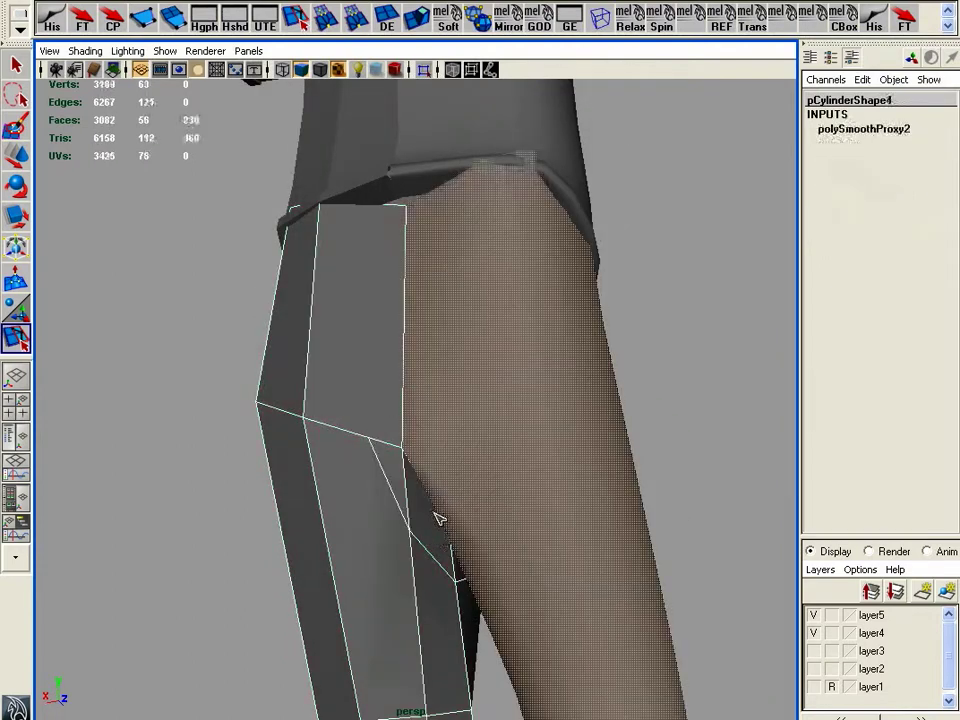
- Split a short edge from the new line's vertex at the back of the crotch to the centre border
left_click_drag(435, 519, 424, 514, "alt")
left_click(418, 512)
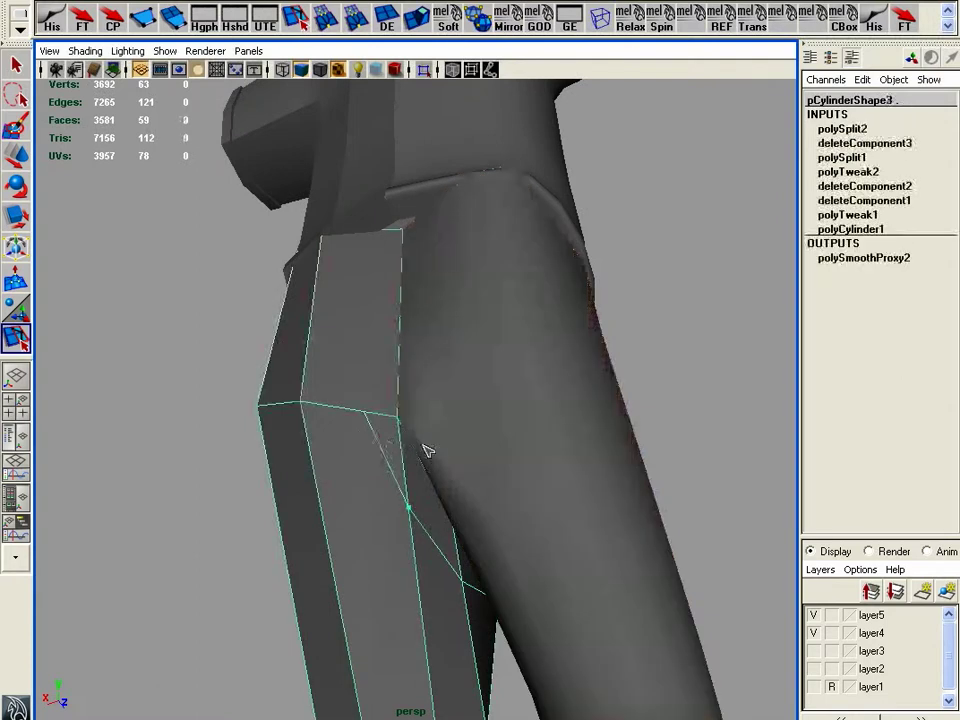
left_click(422, 459)
key("Return")
- Continue the line beside the back centre seam with a split from the hip ring up to the waist
left_click_drag(444, 453, 436, 456, "alt")
left_click(371, 444)
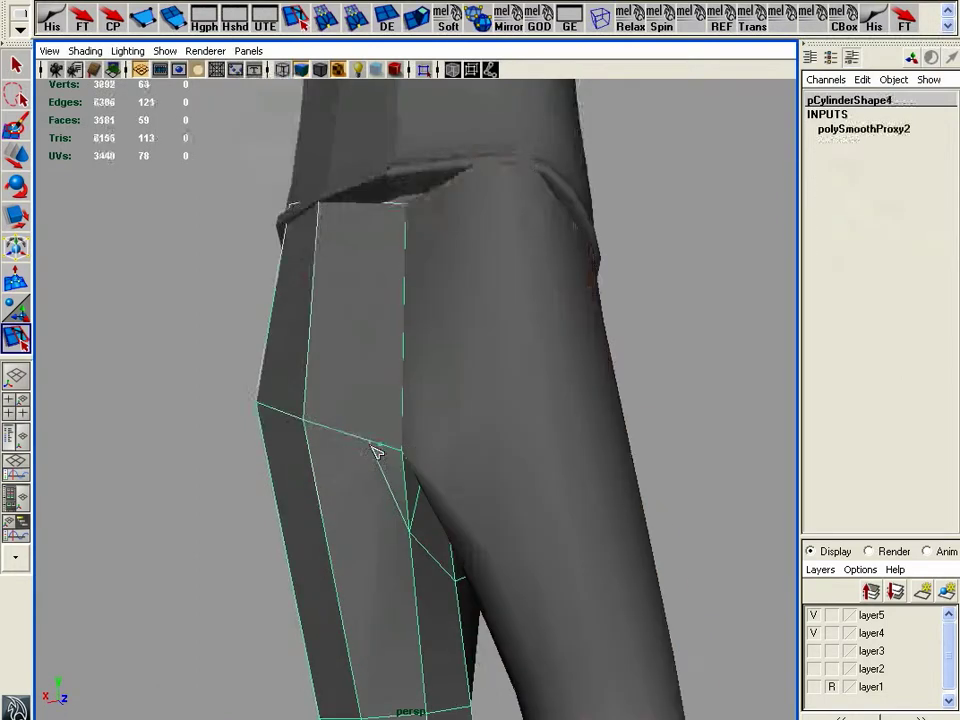
left_click(501, 219)
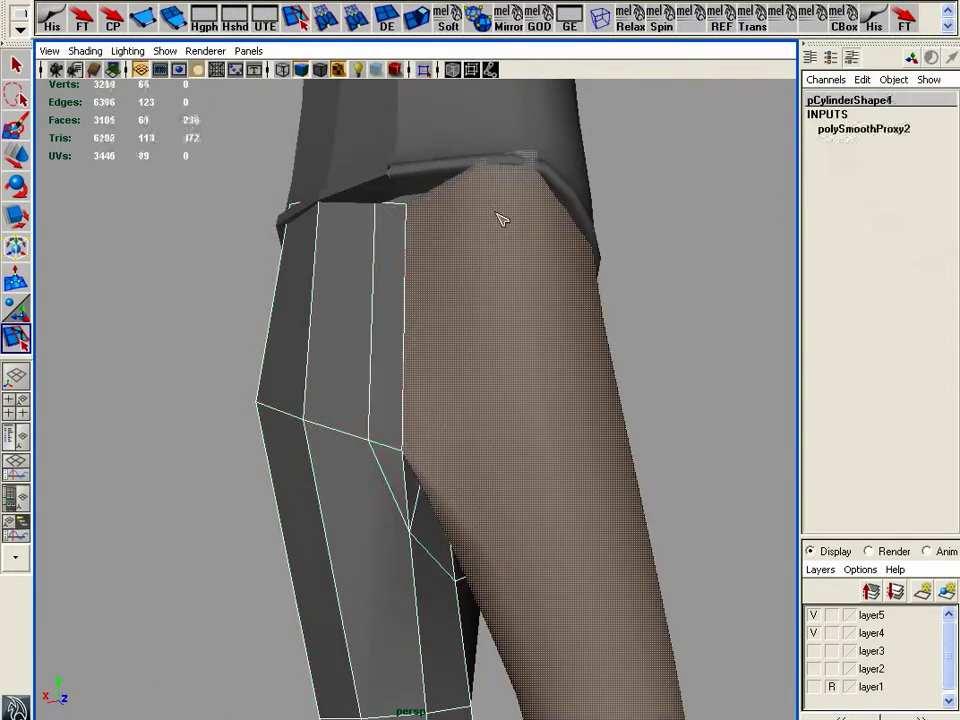
- Delete the short diagonal edge at the back of the crotch, just below the hip ring
left_click(14, 158)
left_click_drag(355, 376, 357, 340, "alt")
right_click_drag(375, 395, 382, 354)
left_click(401, 430)
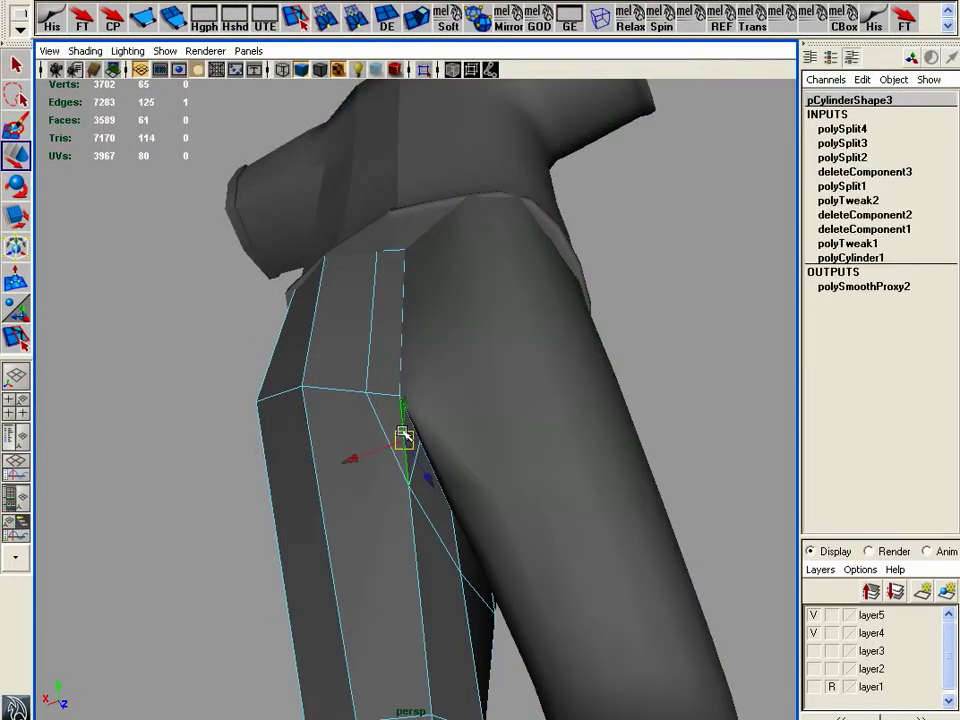
key("Delete")
- Move the two edges running under the crotch outward from the centre seam and slightly up
left_click_drag(427, 548, 430, 490, "alt")
left_click(430, 484)
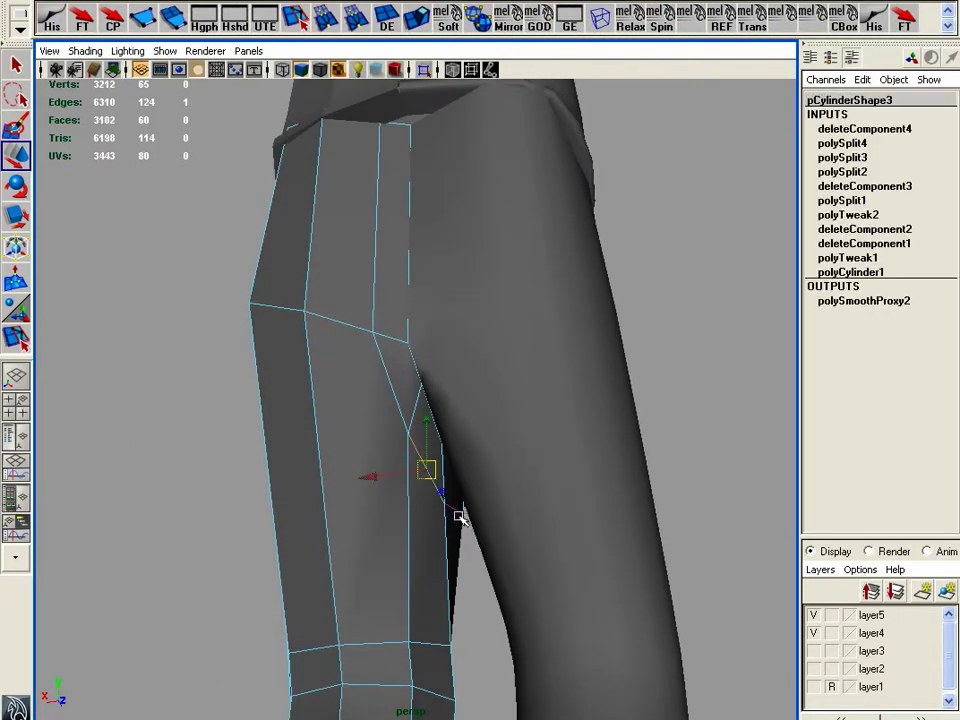
left_click_drag(386, 500, 367, 497)
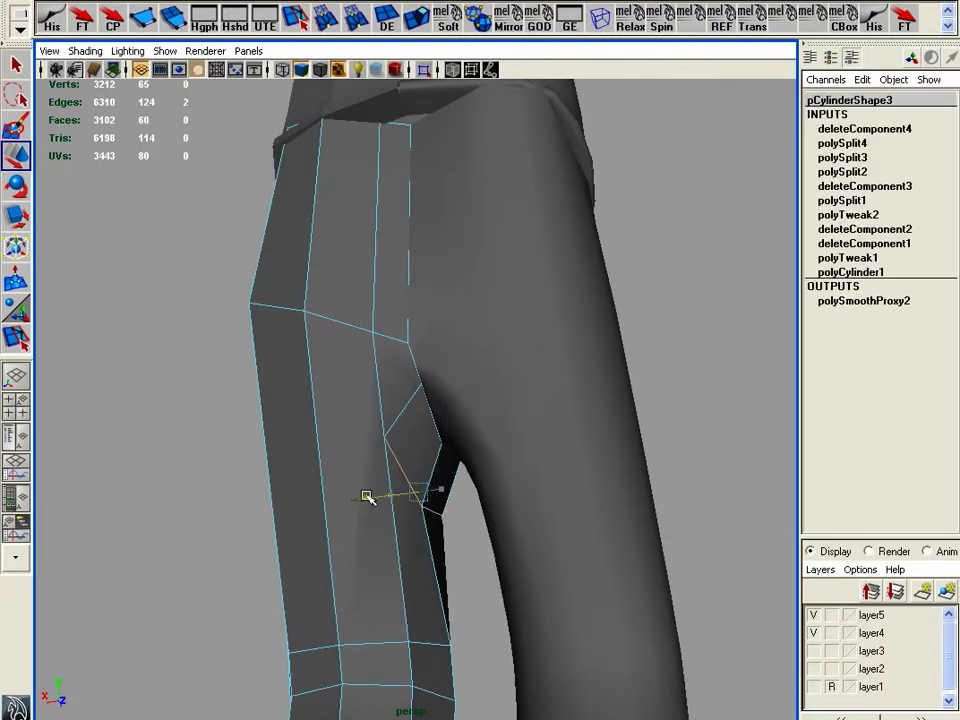
mouse_move(422, 466)
left_mouse_down()
mouse_move(424, 416)
mouse_move(624, 459)
mouse_move(426, 476)
mouse_move(439, 463)
left_mouse_up()
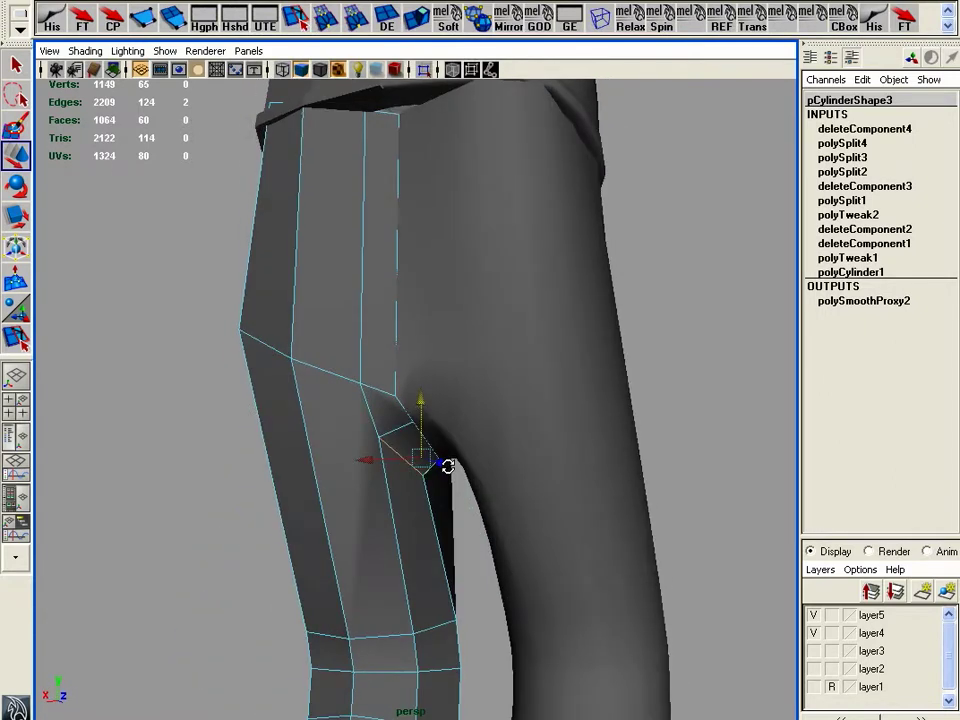
- Raise the short hip-ring edge beside the back centre seam and scale it vertically to level it
left_click(376, 392)
left_click_drag(371, 337, 371, 308)
key("r")
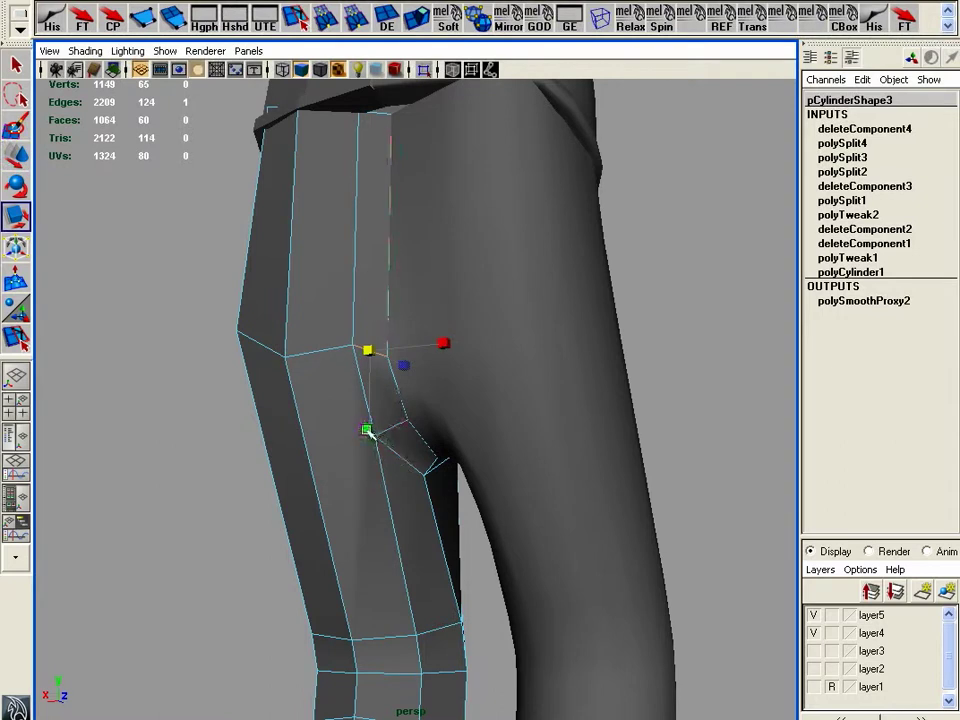
- Level the short hip-ring edge beside the front centre seam with a vertical scale and raise it
left_click_drag(392, 362, 333, 410, "alt")
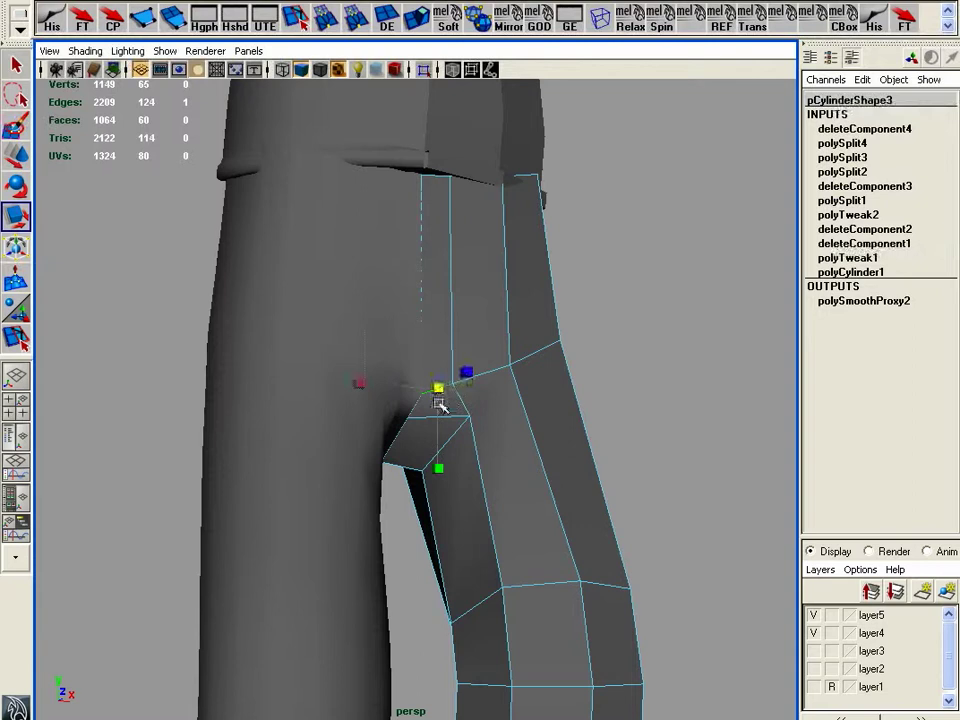
left_click_drag(440, 403, 448, 452, "alt")
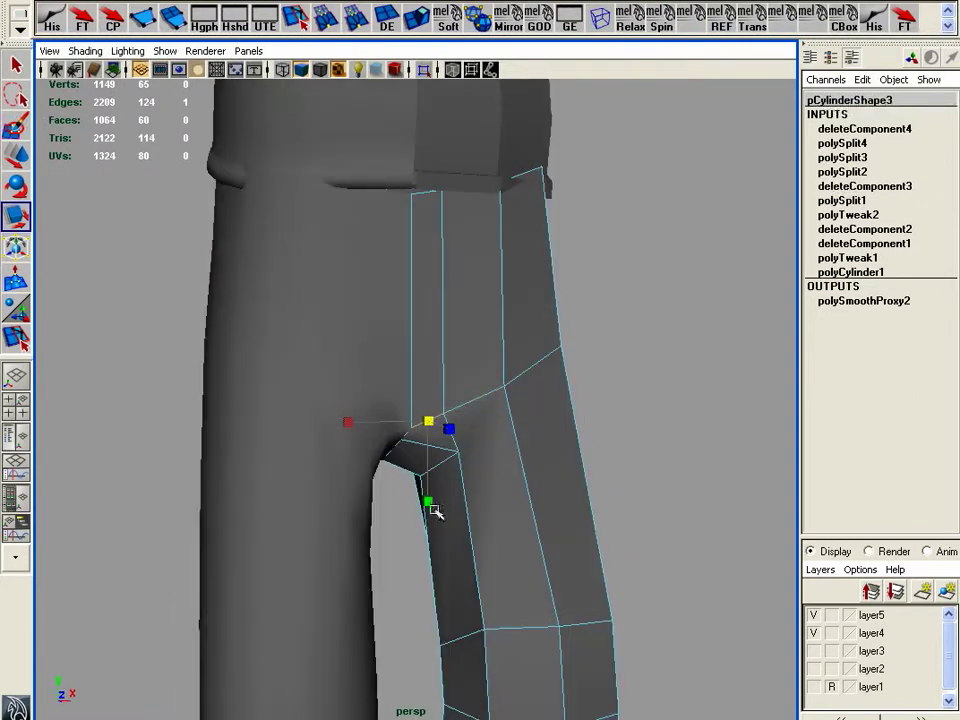
key("w")
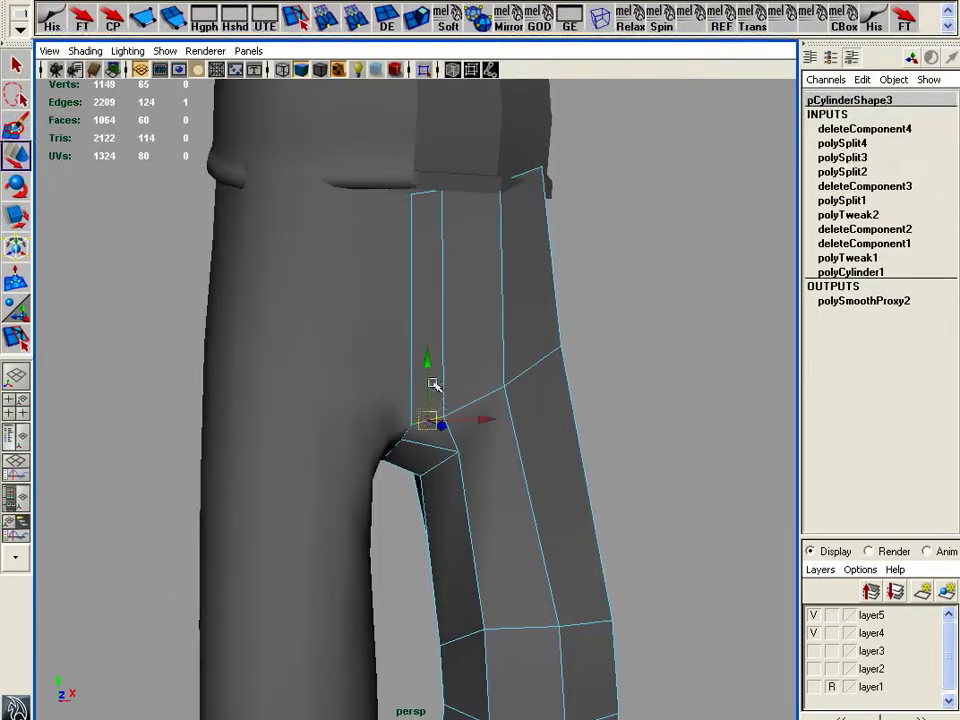
left_click_drag(510, 417, 91, 355, "alt")
left_click_drag(383, 402, 455, 400, "alt")
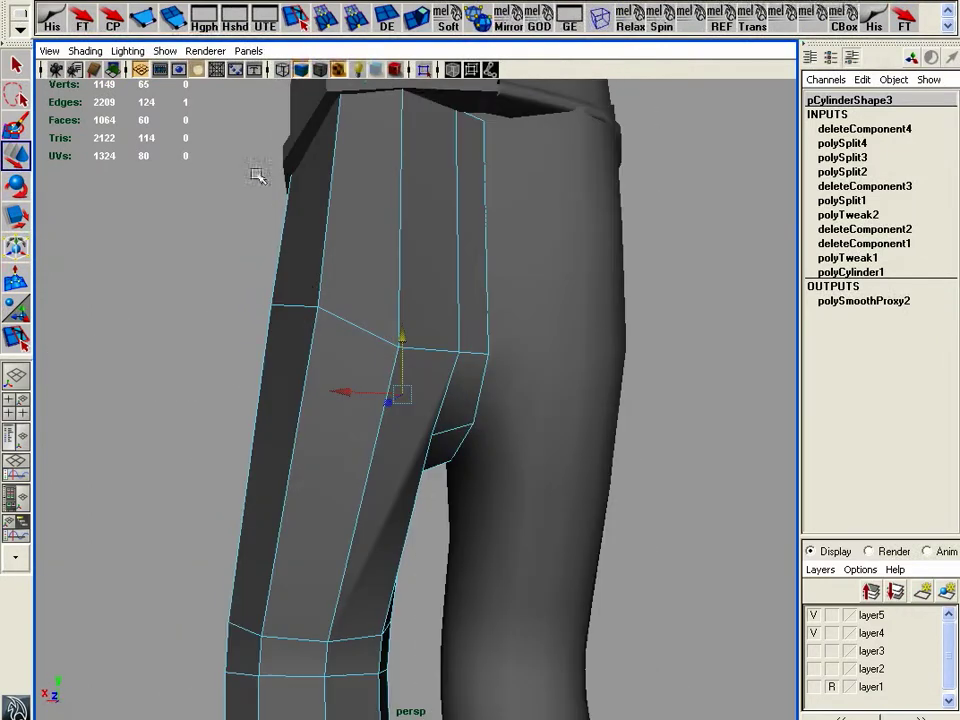
- Split a new edge line around the upper thigh, from the back crotch vertex across the outer side to the front crotch vertex
left_click(297, 20)
left_click_drag(525, 485, 457, 440, "alt")
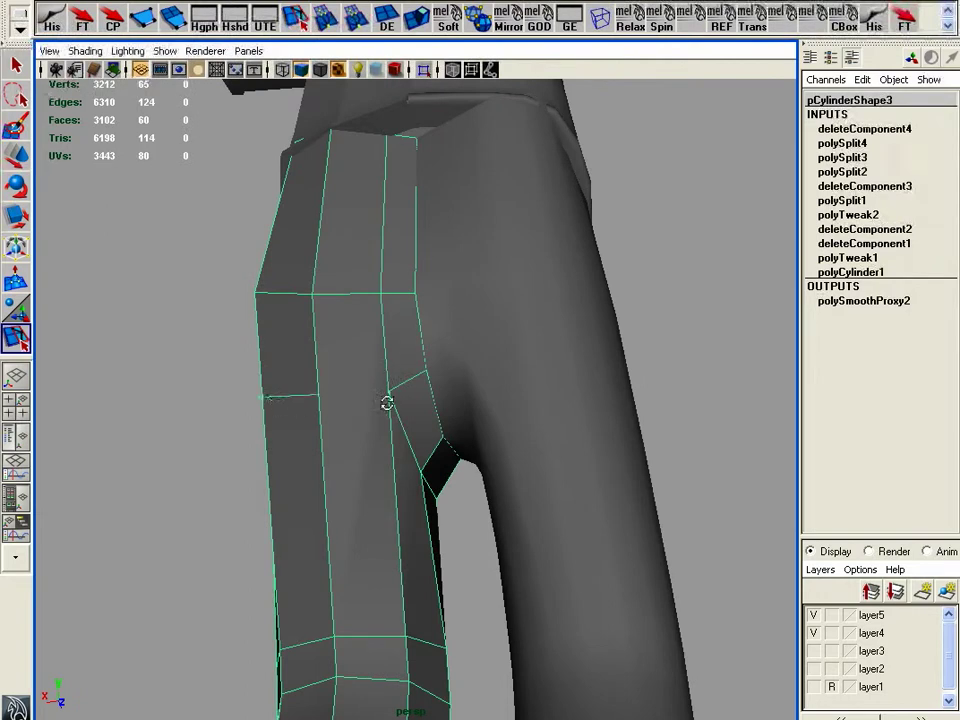
left_click_drag(388, 399, 780, 424, "alt")
left_click_drag(520, 403, 400, 440, "alt")
left_click_drag(616, 458, 476, 435, "alt")
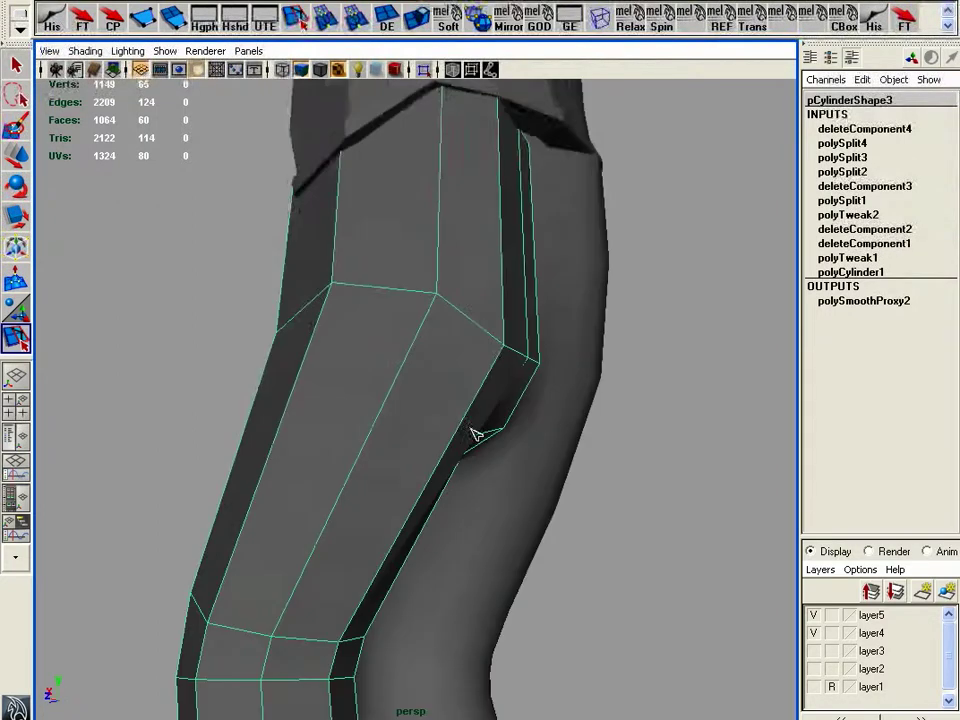
left_click_drag(362, 414, 432, 437, "alt")
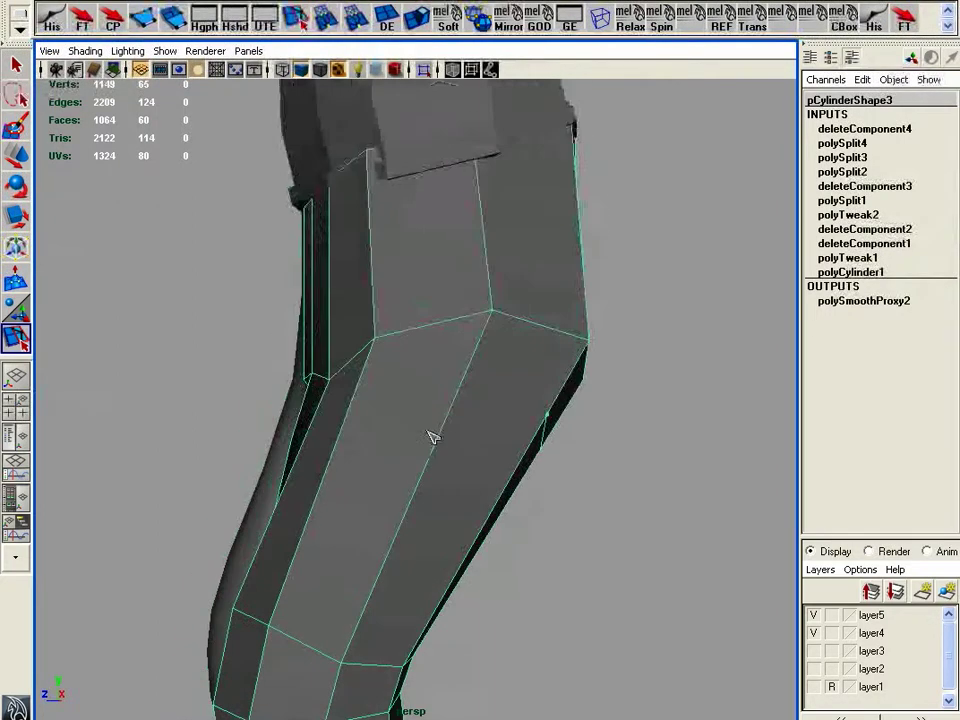
left_click(456, 399)
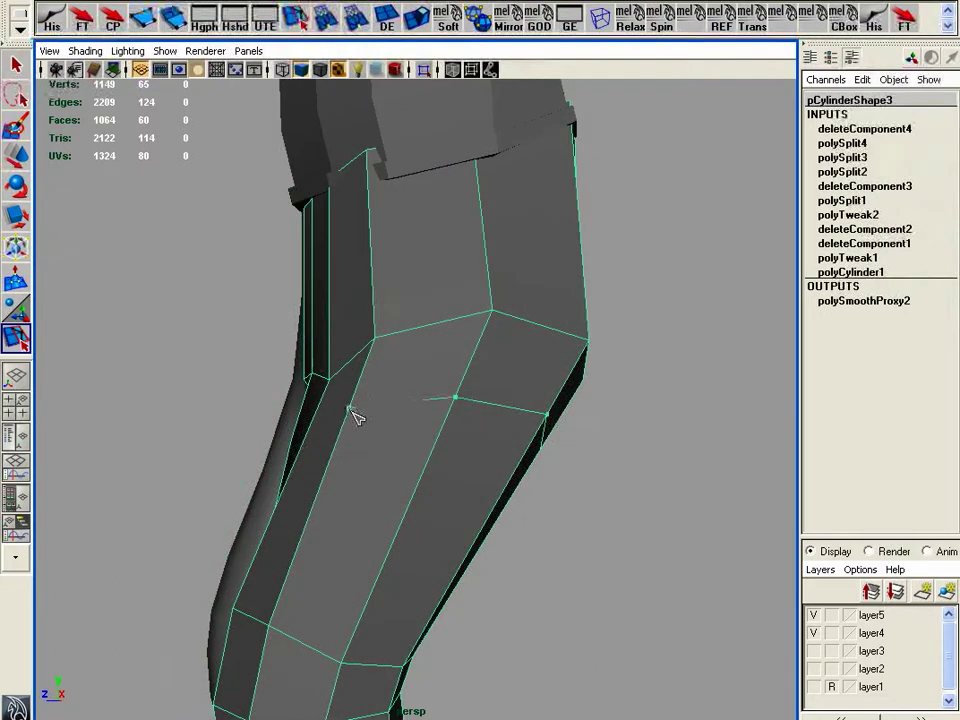
left_click_drag(355, 417, 510, 410, "alt")
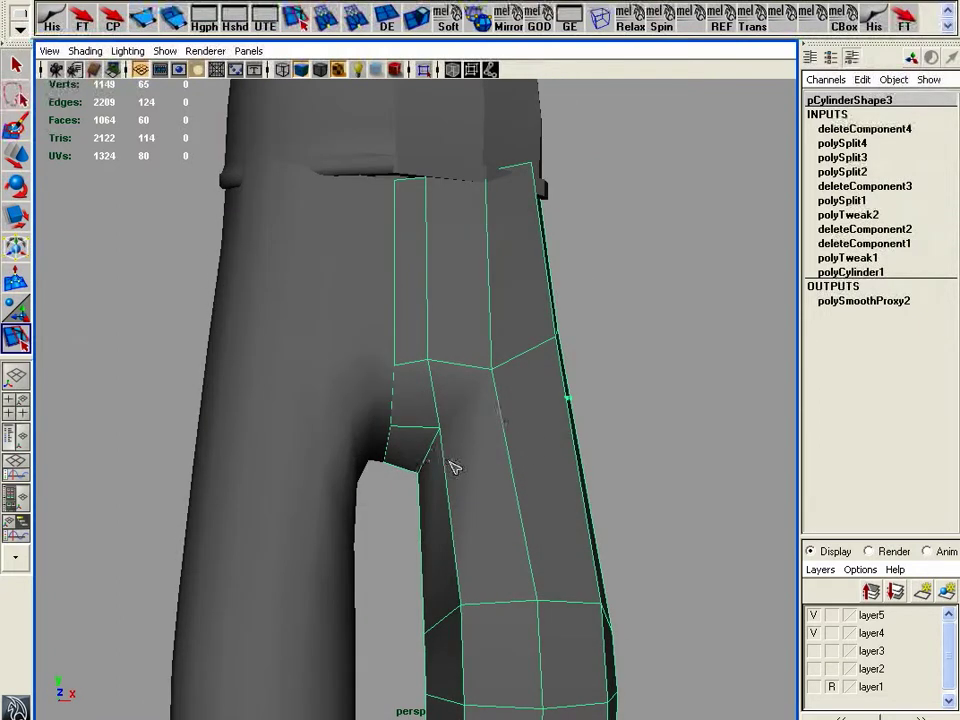
left_click(445, 428)
key("Return")
- Shift the two vertical edges at the trousers' back centre backward, and nudge the neighbouring vertical edge the same way
left_click_drag(560, 445, 514, 456, "alt")
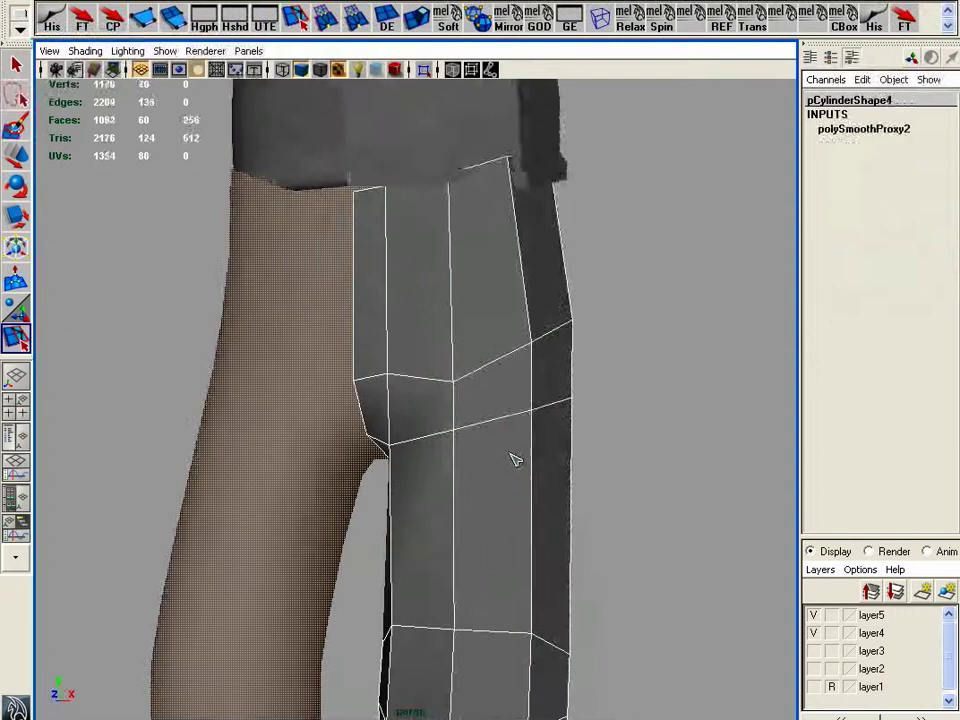
right_click_drag(514, 456, 373, 411, "alt")
left_click_drag(373, 411, 316, 338, "alt")
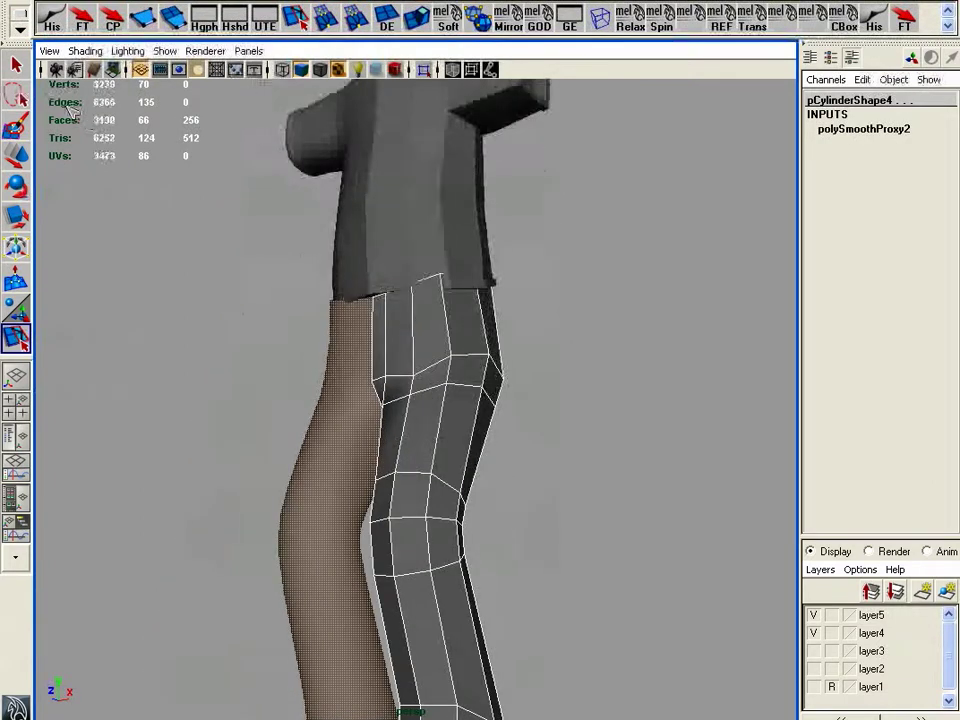
left_click(16, 157)
left_click_drag(418, 319, 298, 362, "alt")
right_click_drag(298, 362, 414, 376, "alt")
left_click_drag(413, 375, 450, 315, "alt")
right_click_drag(450, 315, 428, 267)
left_click(449, 327)
left_click(422, 311)
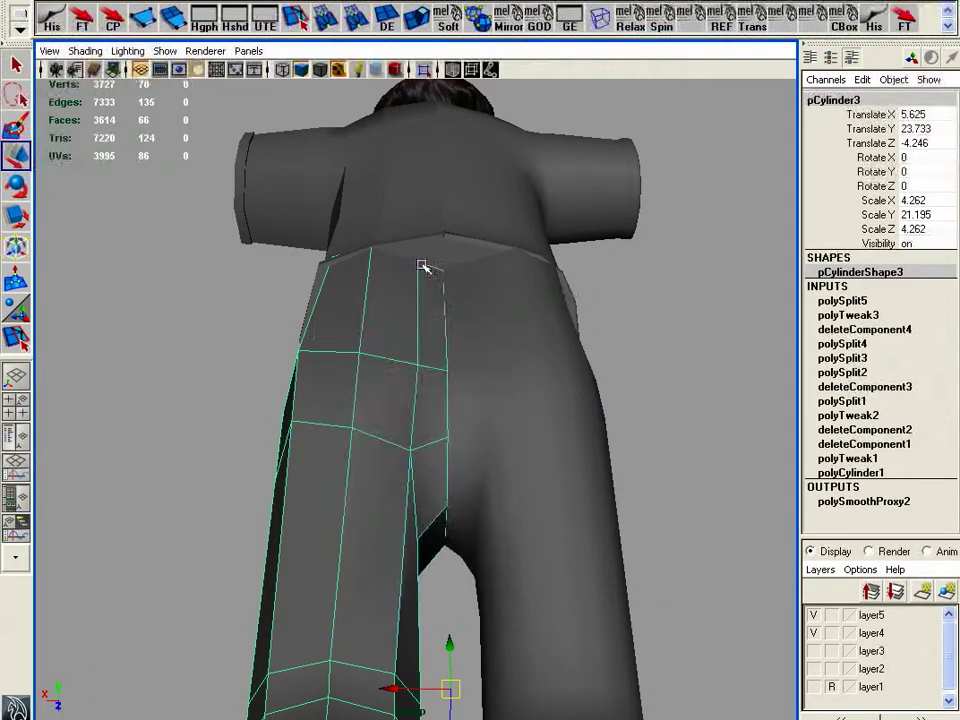
left_click(446, 322)
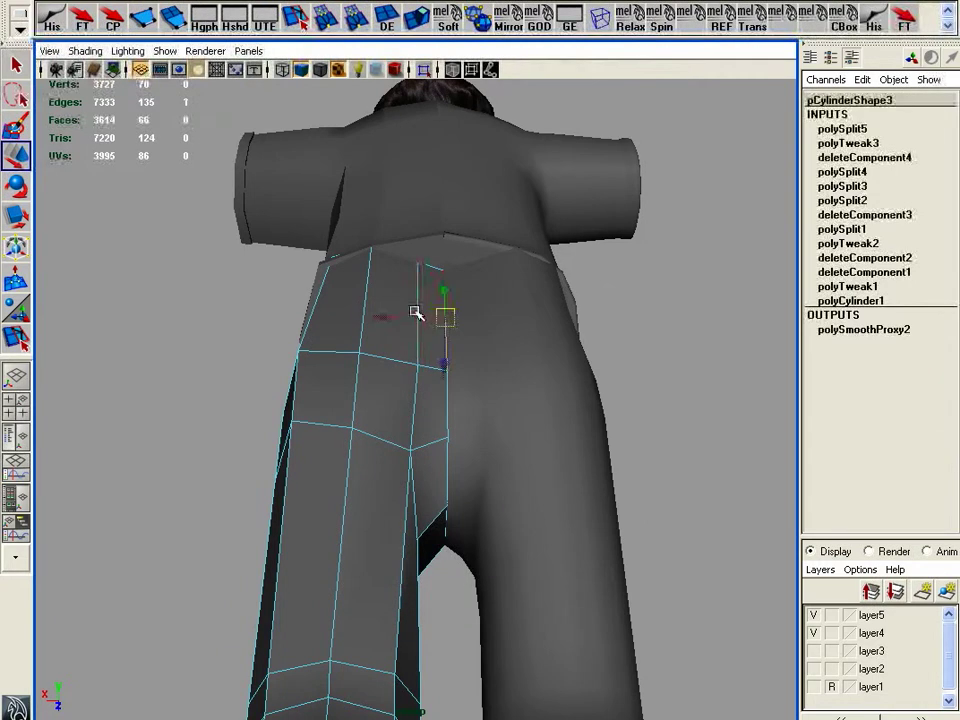
left_click(436, 289, "shift")
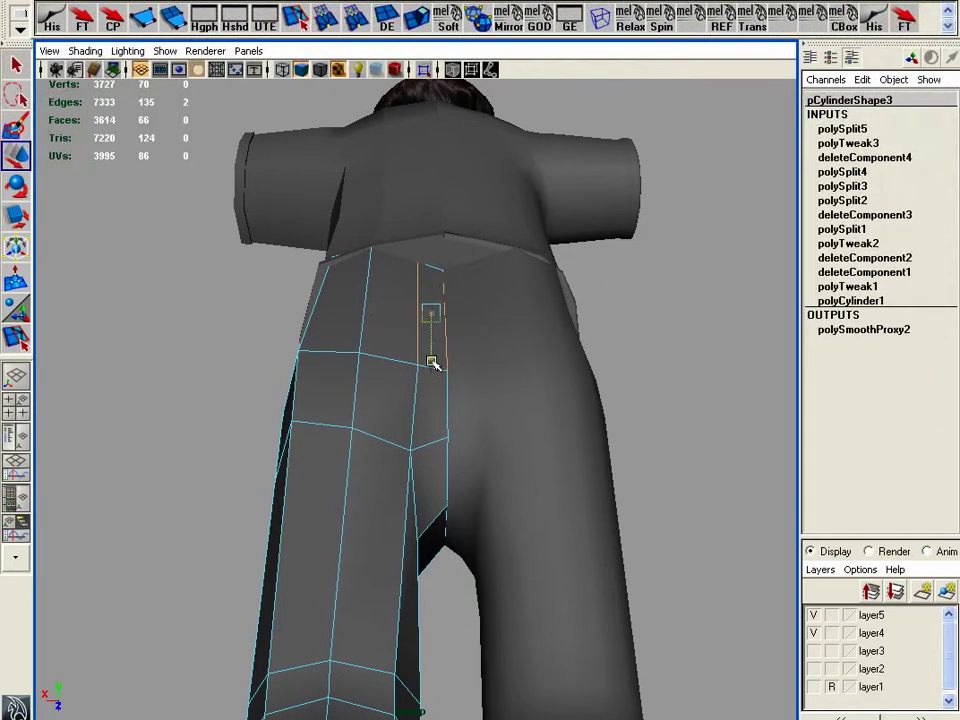
left_click_drag(432, 364, 381, 304)
left_click(365, 323)
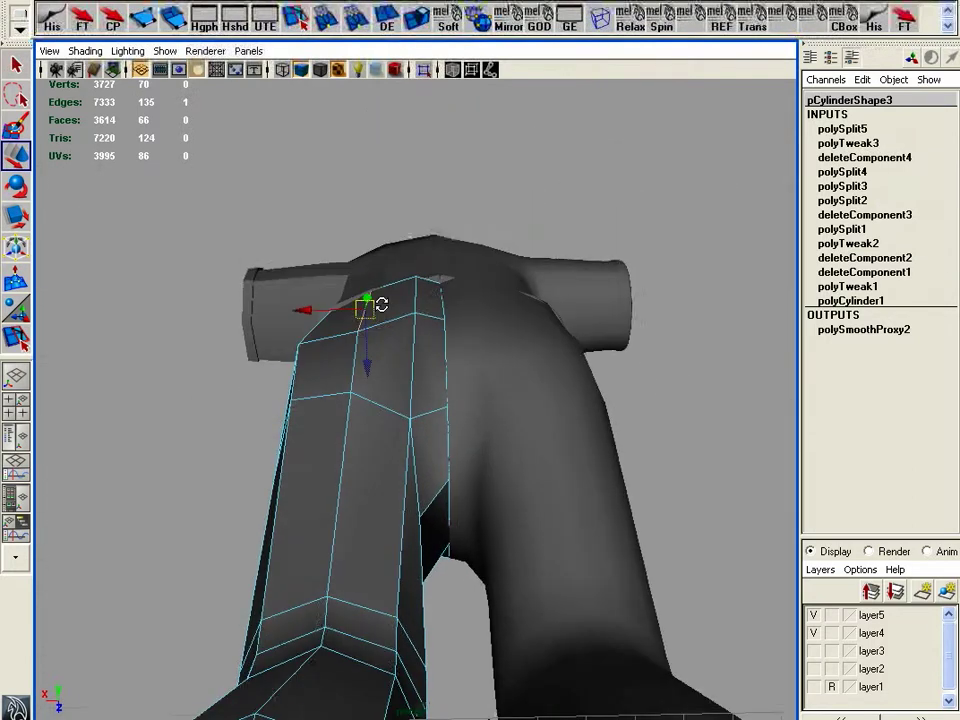
left_click_drag(368, 369, 367, 354)
- Insert two edge loops between the hip ring and the waist, one about midway and one close to the waist
left_click_drag(386, 345, 524, 378, "alt")
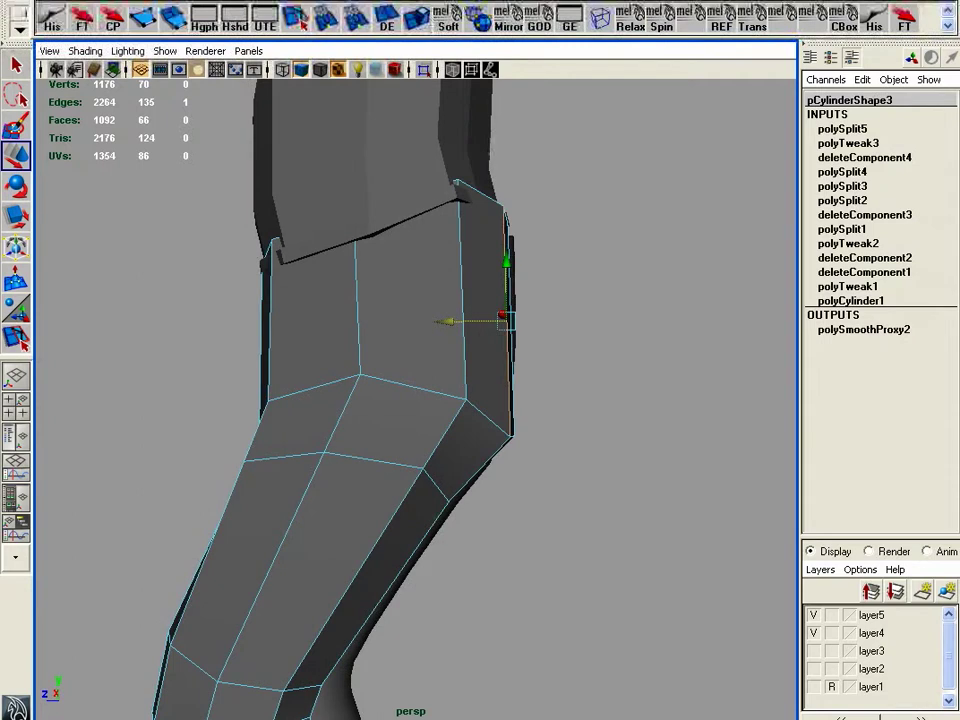
left_click(350, 1)
left_click(368, 81)
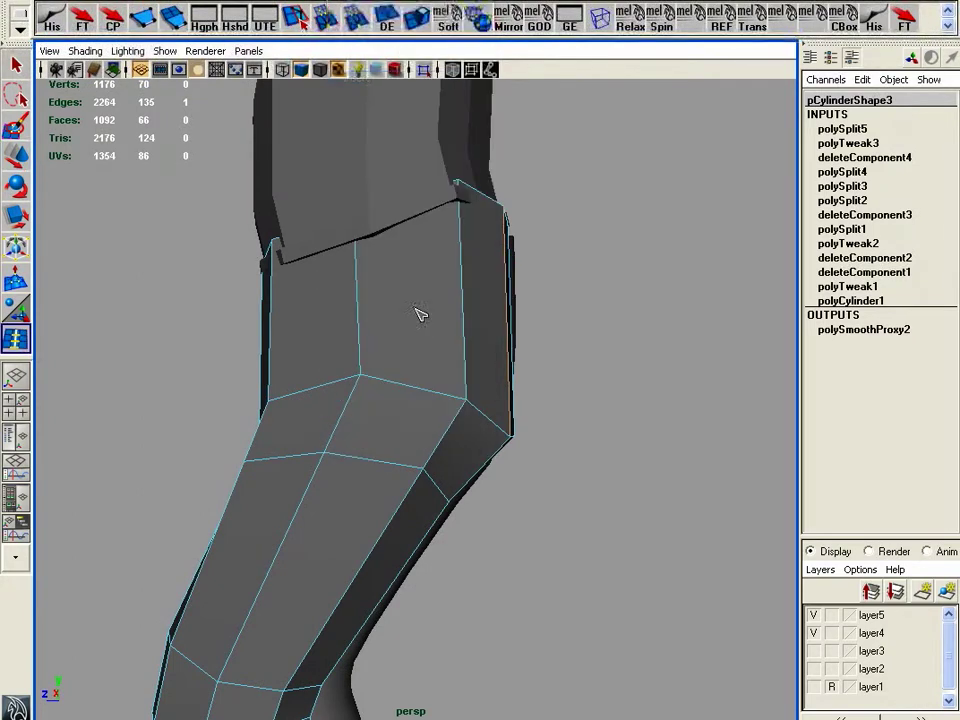
left_click(465, 320)
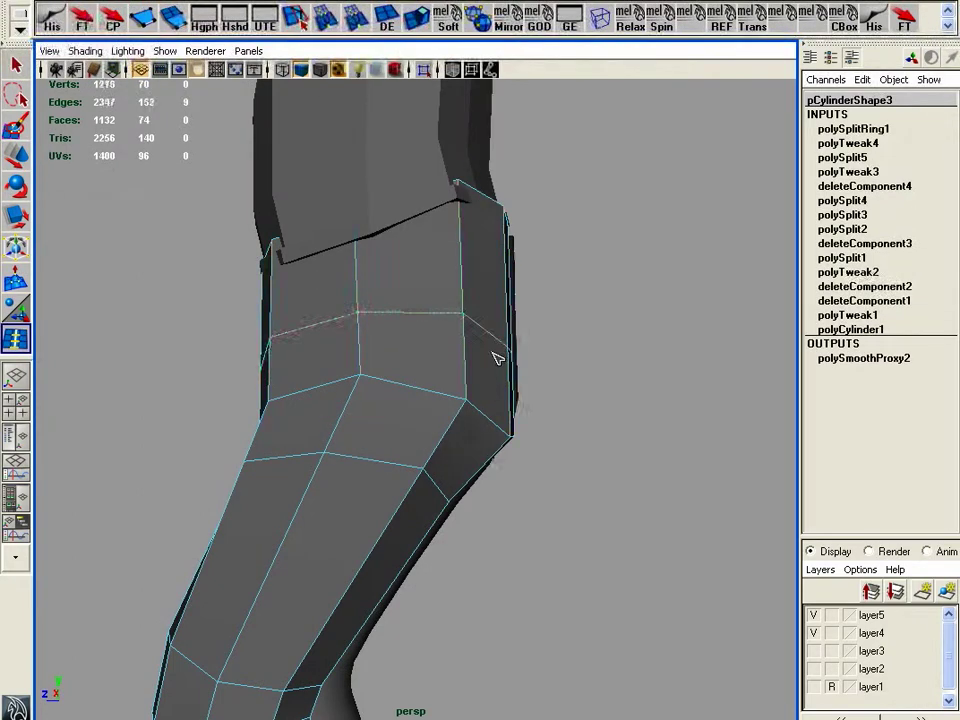
left_click_drag(493, 364, 525, 371, "alt")
left_click_drag(465, 277, 465, 270)
- In the side view, move the back vertices of the middle hip loop backward and down to push out the seat
key("space")
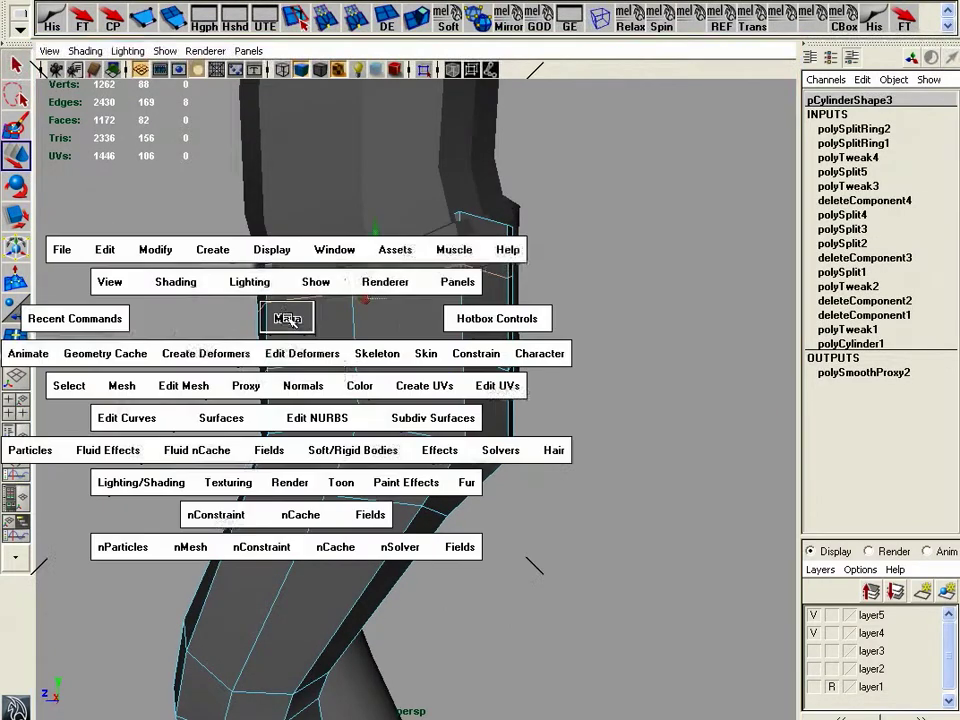
left_click_drag(285, 317, 342, 320)
middle_click_drag(642, 463, 587, 422, "alt")
right_click_drag(587, 422, 739, 429, "alt")
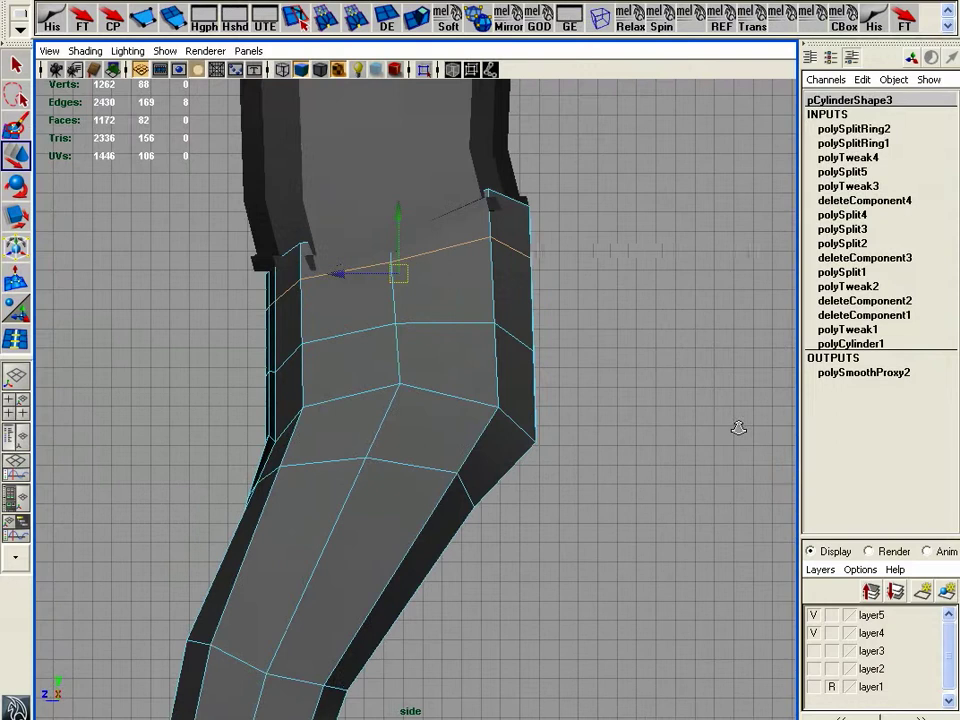
right_click_drag(513, 391, 471, 390)
left_click_drag(473, 309, 553, 372)
left_click_drag(514, 336, 540, 368)
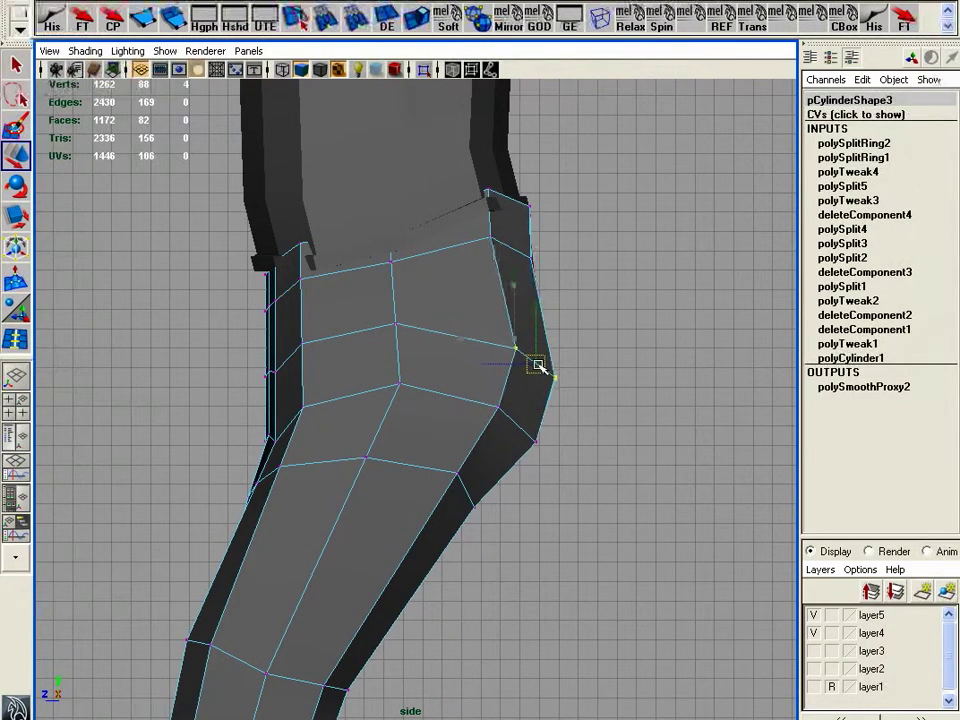
- Shift the back vertices of the waist ring and the loop below it forward and slightly up, under the torso's lower edge
left_click_drag(563, 233, 563, 234)
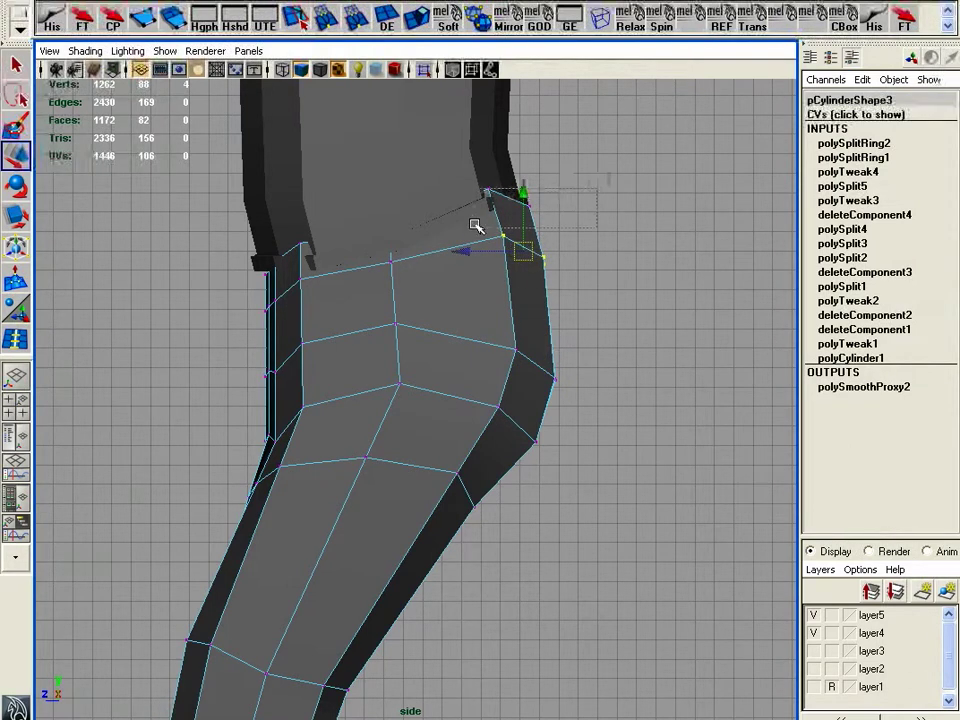
left_click_drag(472, 222, 467, 271)
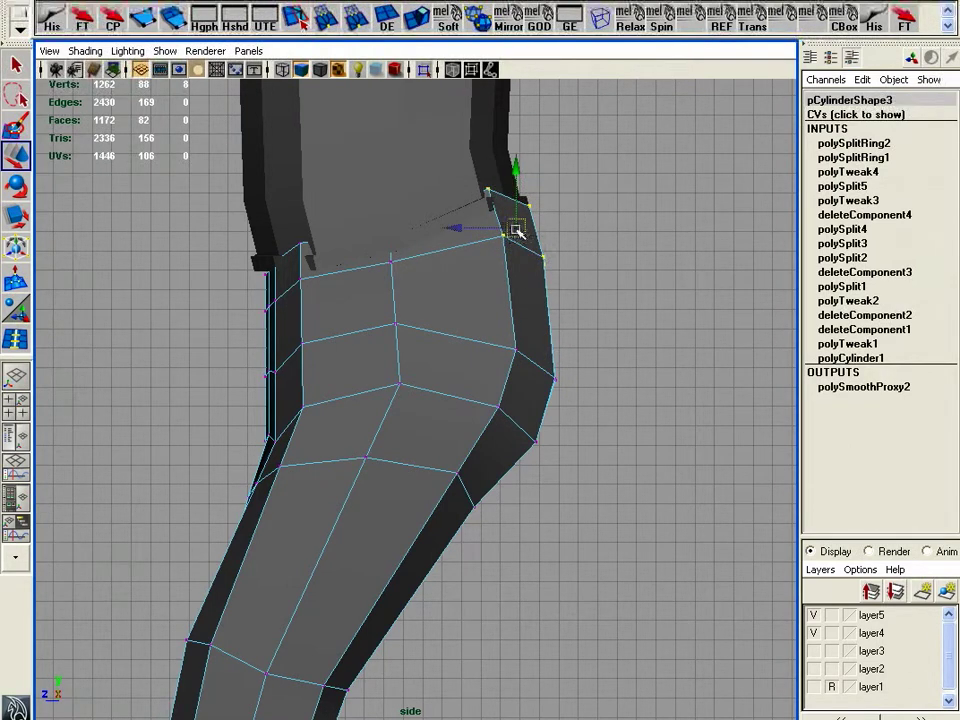
left_click_drag(516, 229, 496, 224)
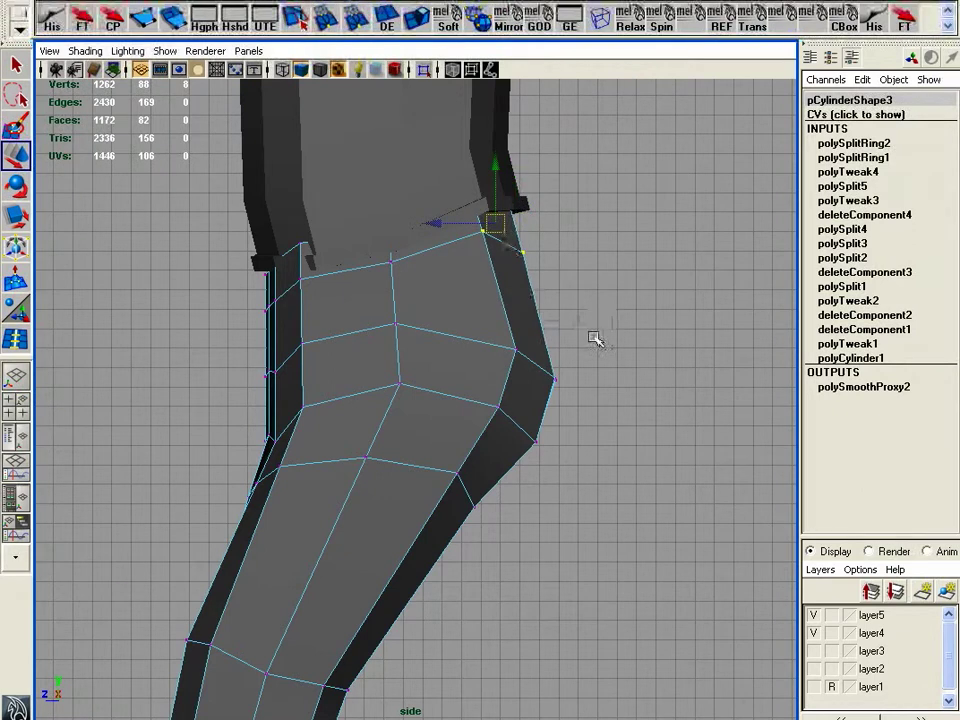
- Raise the outermost seat vertices and their neighbour on the middle hip loop to lift the seat's fullest point
left_click(555, 379)
mouse_move(556, 384)
left_mouse_down()
mouse_move(580, 350)
mouse_move(507, 380)
mouse_move(535, 350)
left_mouse_up()
mouse_move(597, 330)
left_mouse_down()
mouse_move(547, 375)
mouse_move(552, 341)
left_mouse_up()
left_click(562, 346)
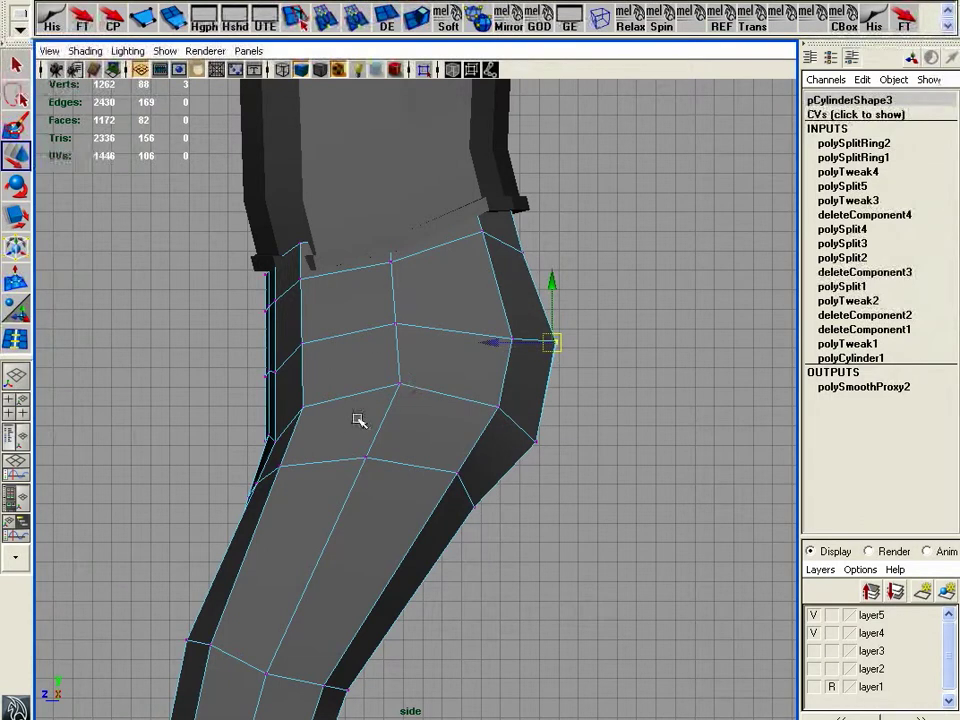
- Pull the front centre vertices of the middle hip loop forward, and nudge the neighbouring front hip vertex the same way
middle_click_drag(360, 420, 430, 320, "alt")
left_click_drag(350, 334, 366, 314)
mouse_move(399, 268)
left_mouse_down()
mouse_move(415, 305)
mouse_move(406, 290)
left_mouse_up()
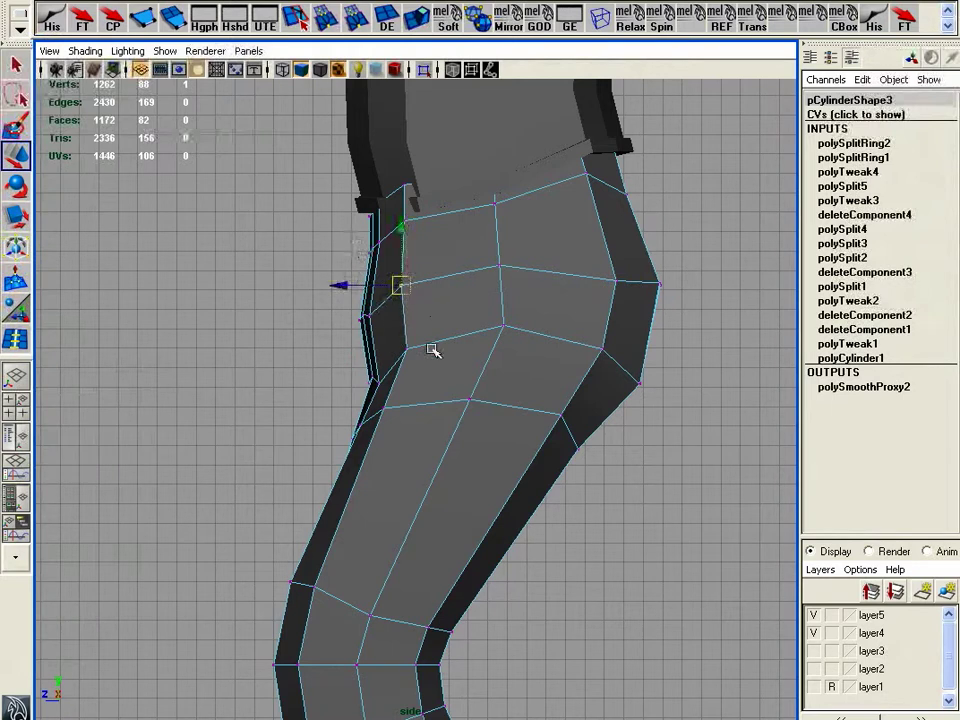
- In the perspective view, delete four alternating spoke edges from the cap that closes the trouser leg's bottom end
key("space")
left_click_drag(480, 346, 481, 313)
left_click_drag(536, 364, 606, 373, "alt")
right_click_drag(606, 373, 445, 345, "alt")
left_click_drag(445, 345, 388, 362, "alt")
right_click_drag(388, 362, 530, 390, "alt")
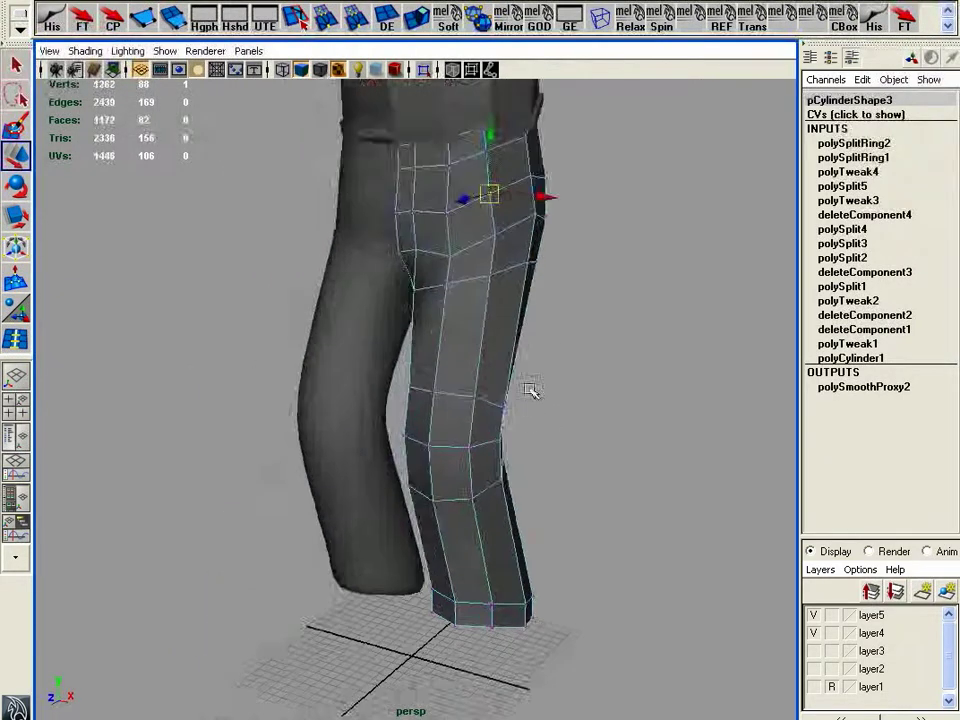
left_click_drag(530, 390, 480, 463, "alt")
mouse_move(480, 463)
right_mouse_down()
mouse_move(488, 472)
mouse_move(490, 452)
right_mouse_up()
left_click(510, 449)
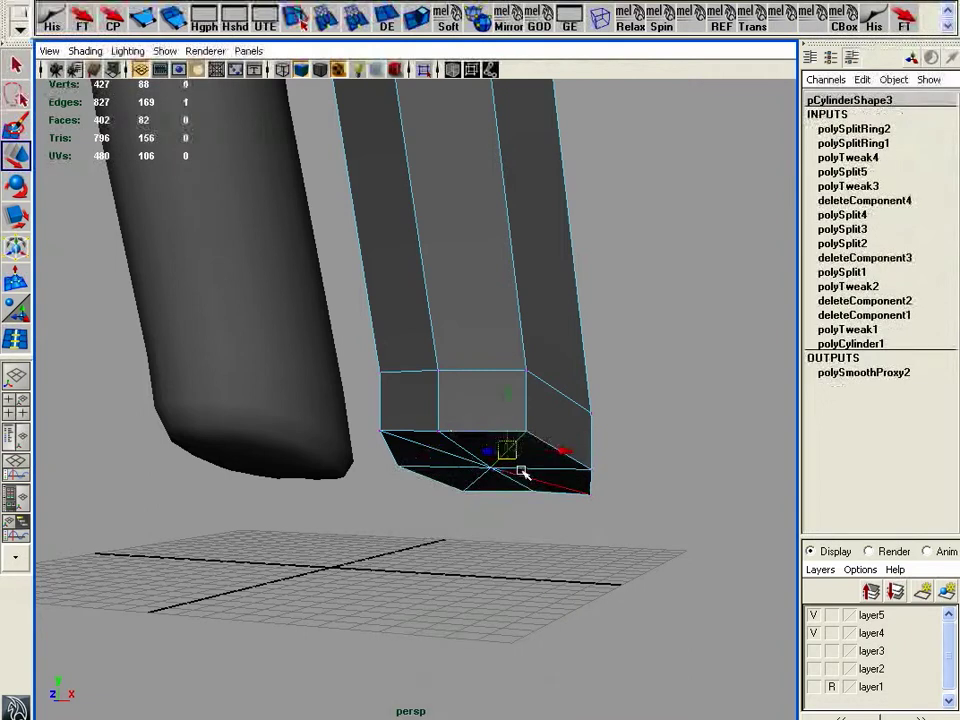
left_click_drag(489, 480, 451, 451, "alt")
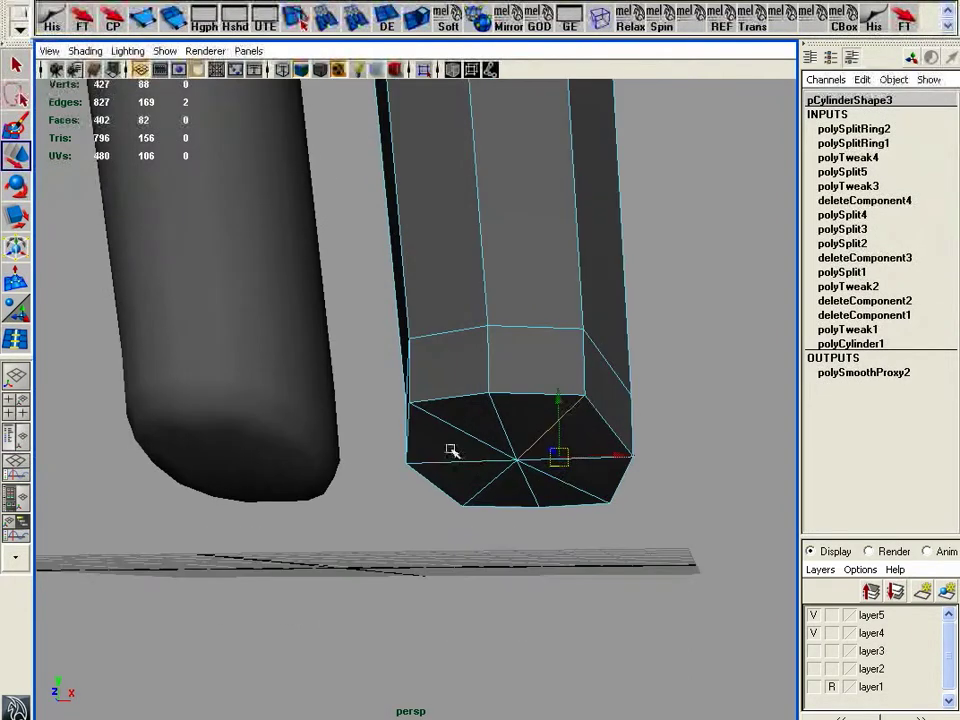
left_click(504, 443)
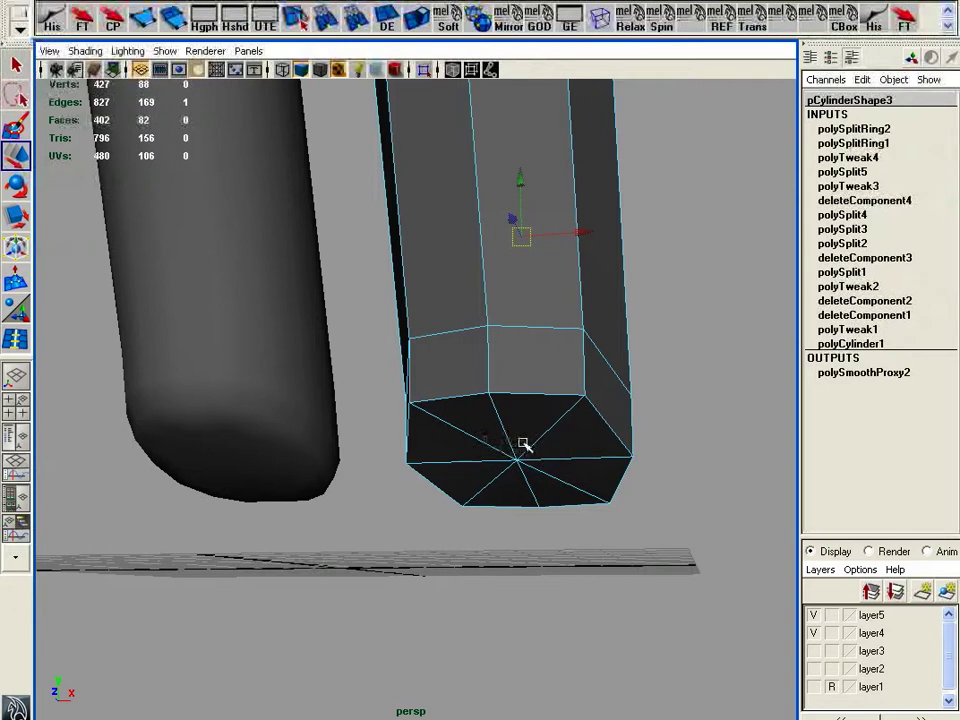
left_click(478, 437)
left_click(488, 487, "shift")
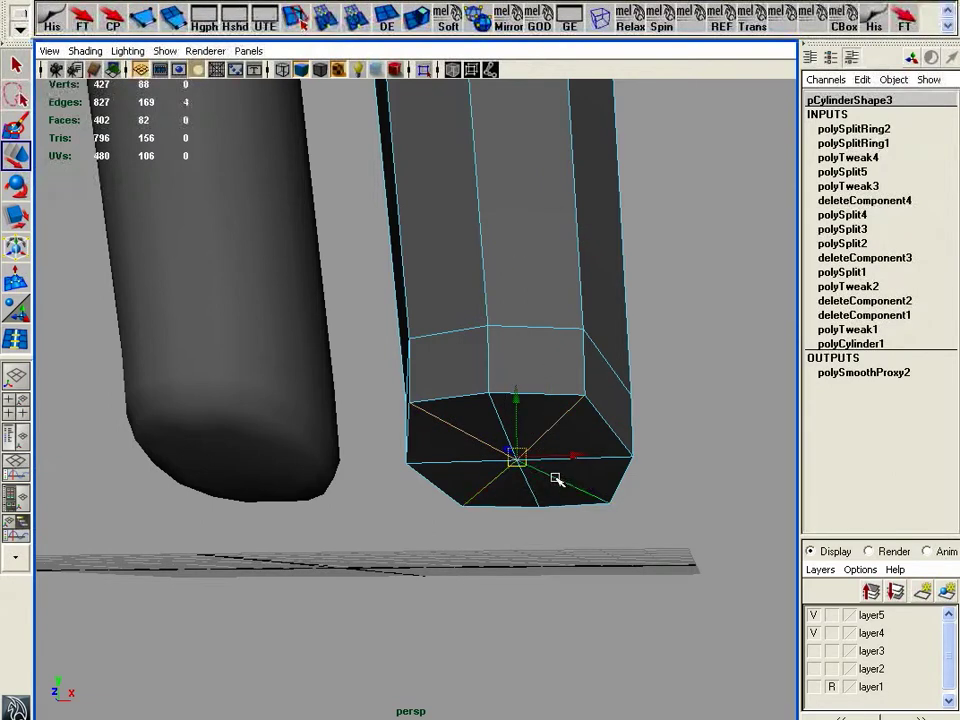
key("Delete")
- Extrude the bottom ring of faces around the trouser leg outward by 0.817 to form a cuff
right_click_drag(557, 377, 557, 400)
left_click(537, 363)
left_click(537, 362)
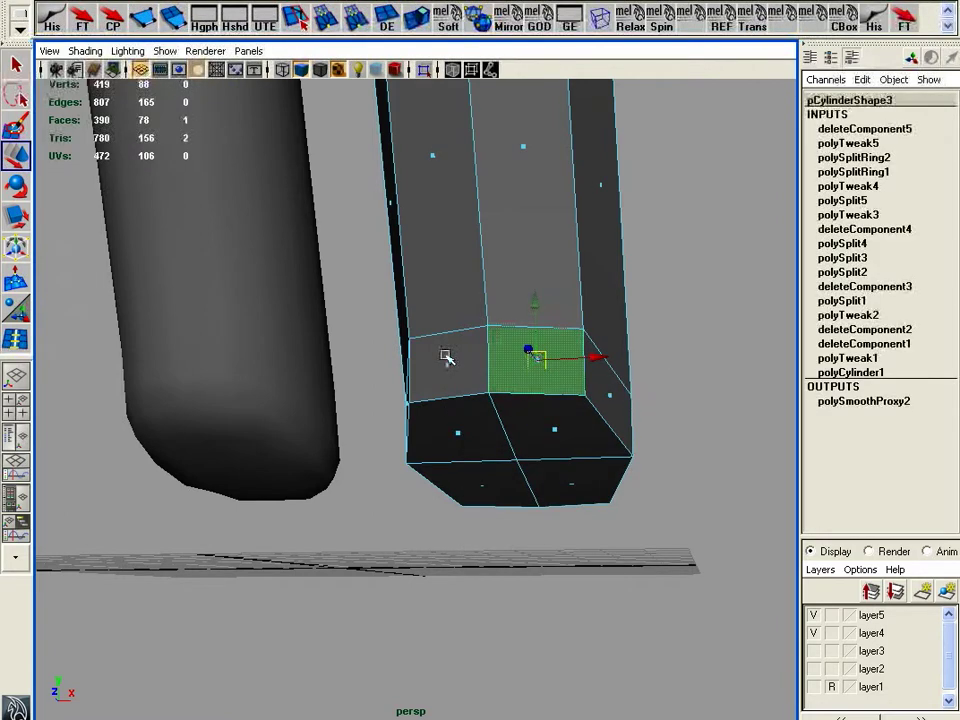
double_click(447, 364, "shift")
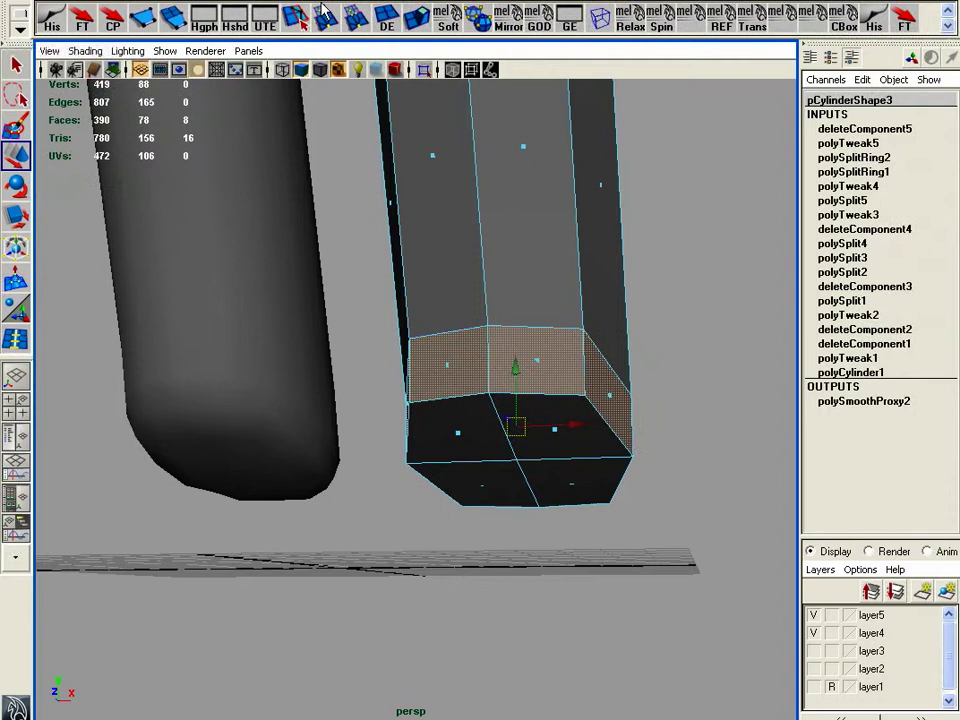
left_click(415, 20)
left_click_drag(568, 270, 515, 361, "alt")
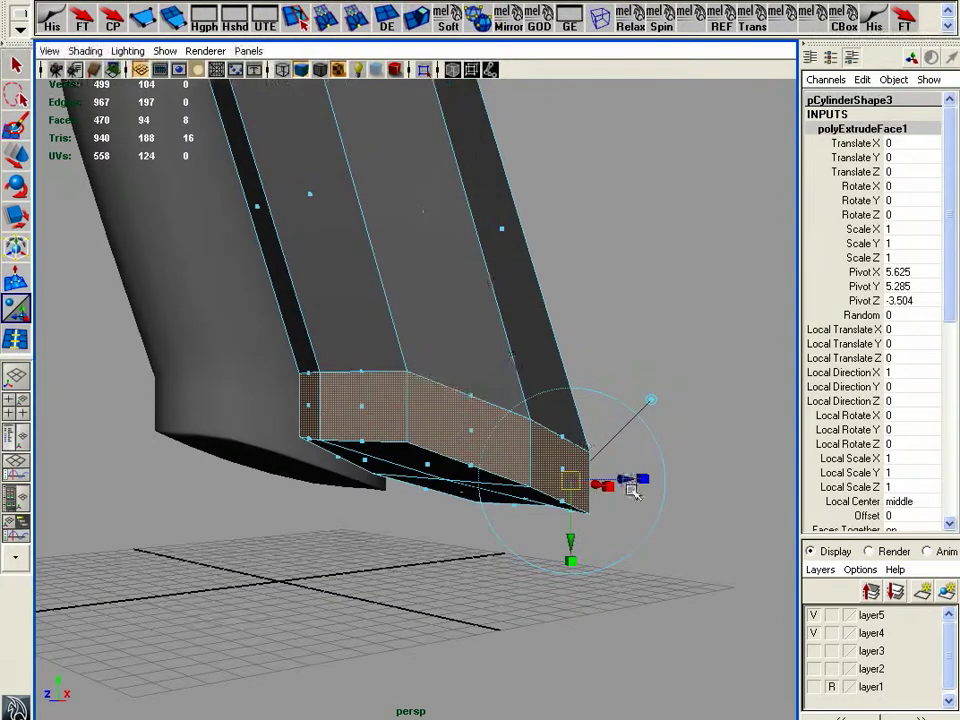
left_click_drag(636, 484, 495, 439)
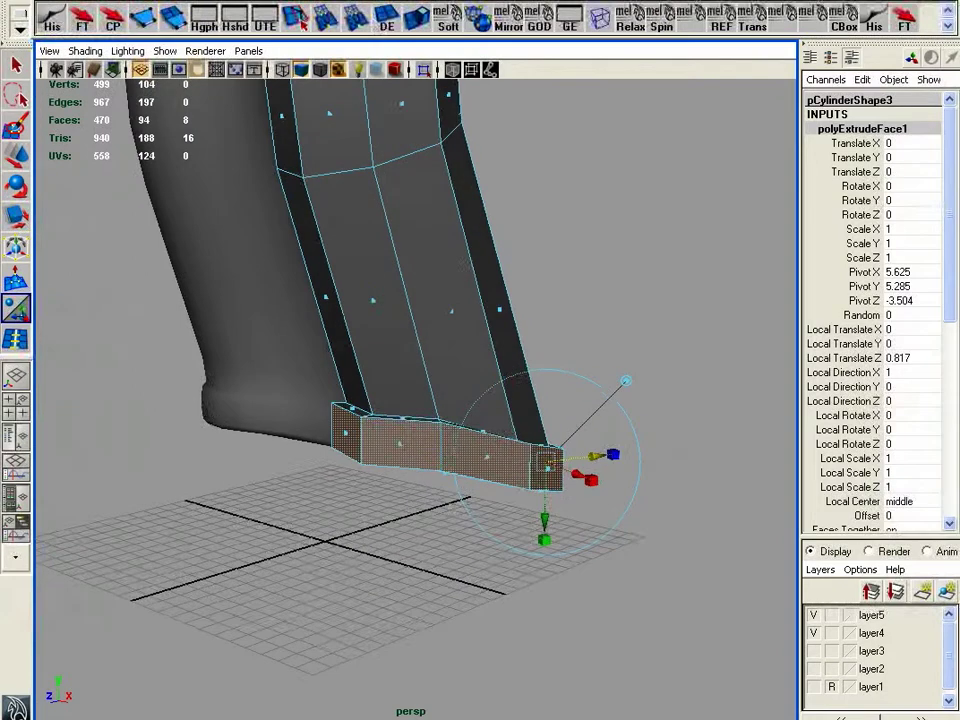
- Insert an edge loop around the leg just above the cuff and scale it inward
left_click(352, 1)
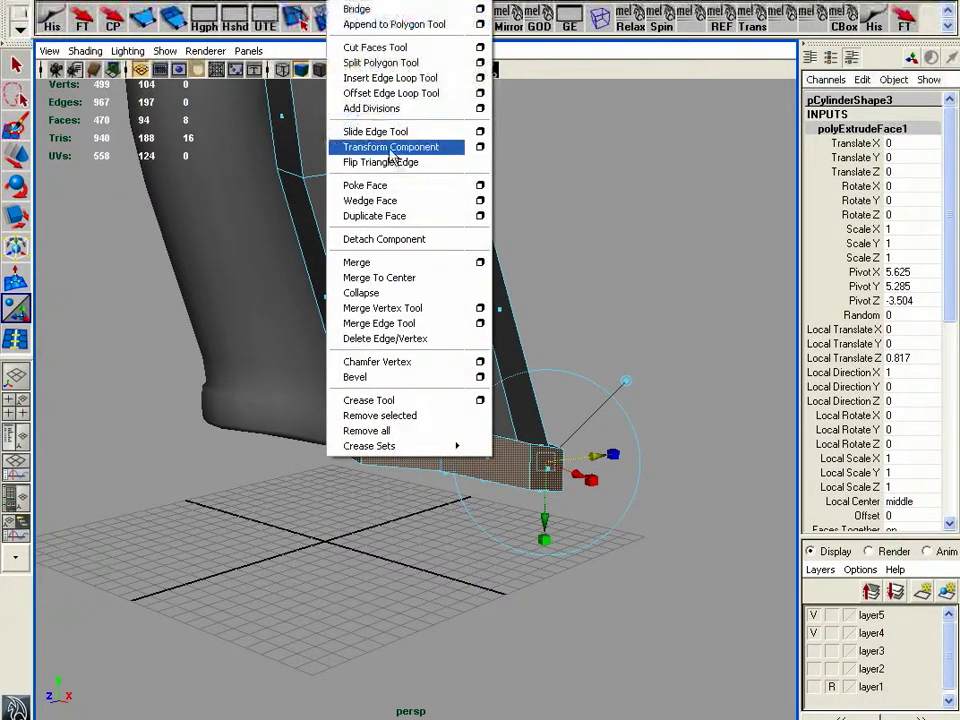
left_click(388, 94)
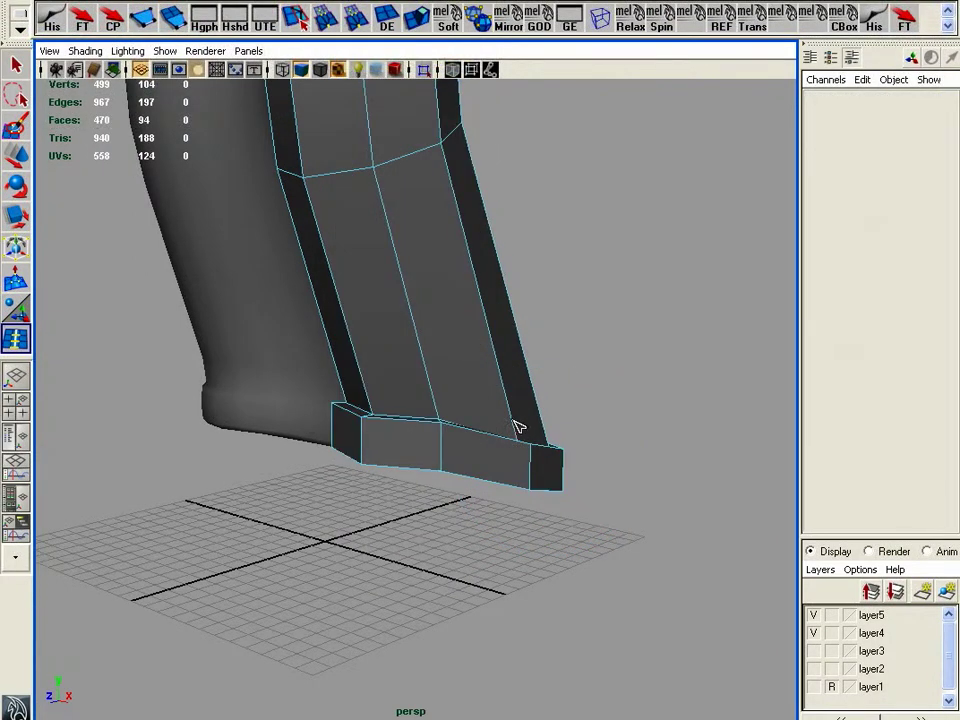
left_click_drag(518, 427, 518, 418)
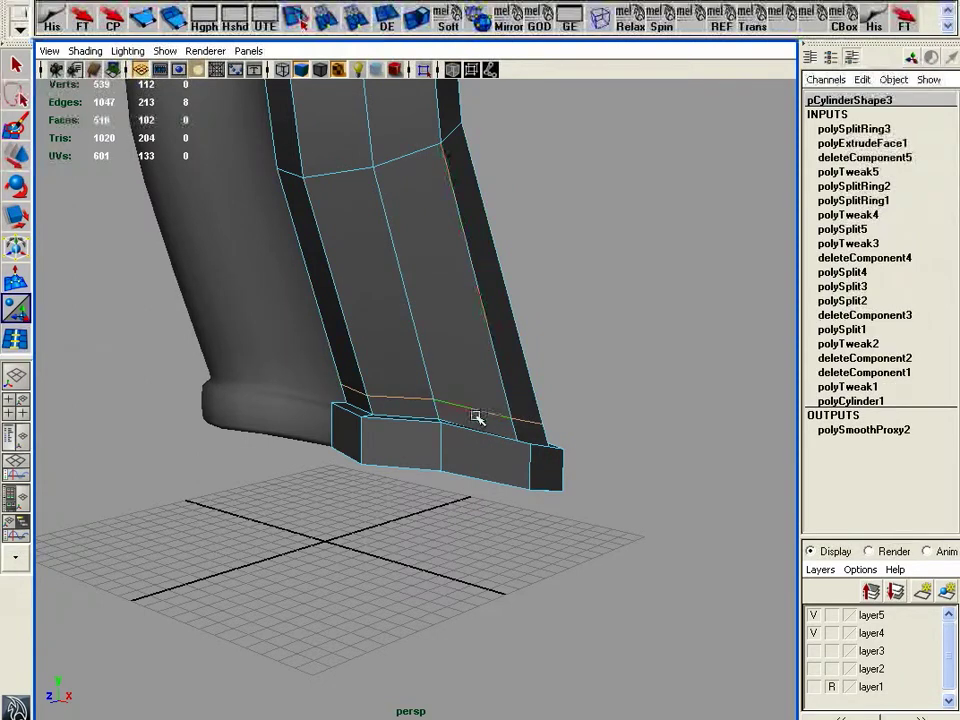
key("w")
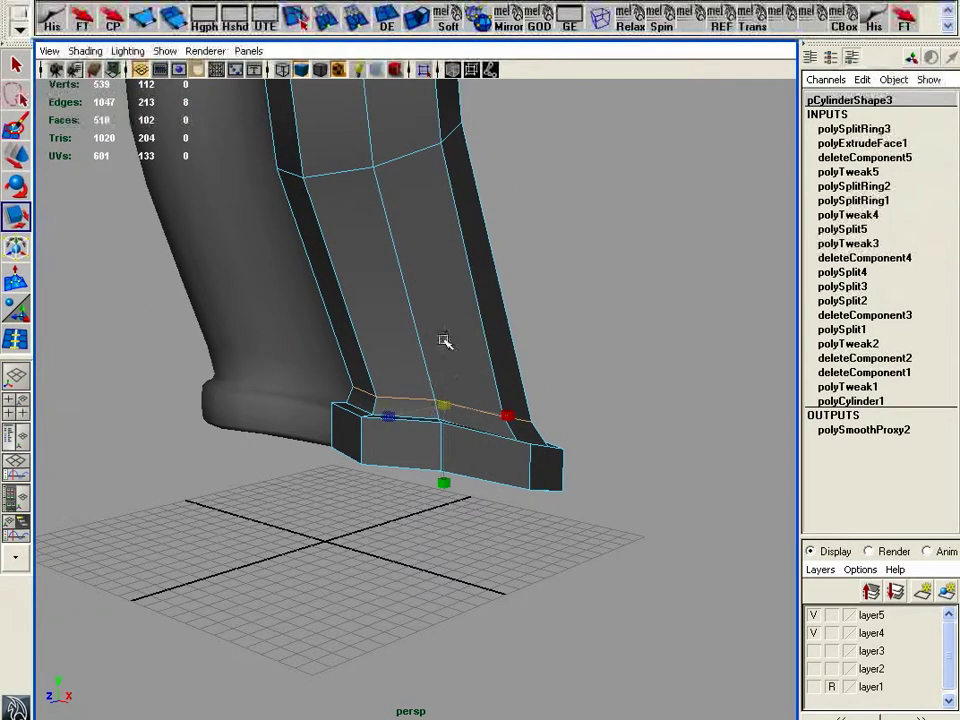
- Insert a second edge loop between the narrowed loop and the cuff, and lower it behind the cuff's rim
key("y")
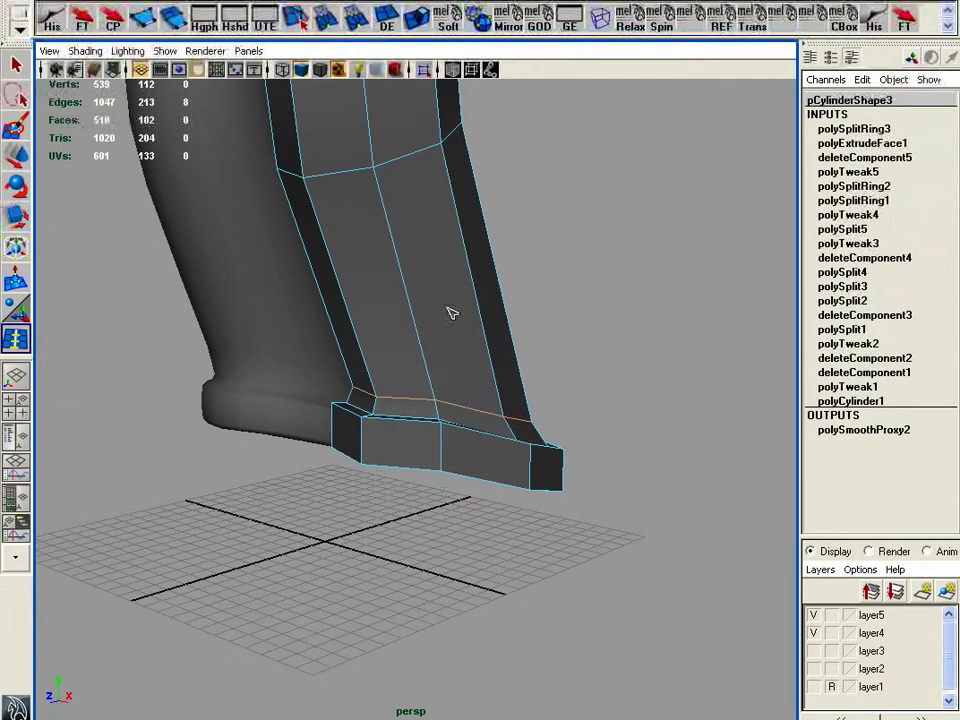
left_click(441, 416)
key("w")
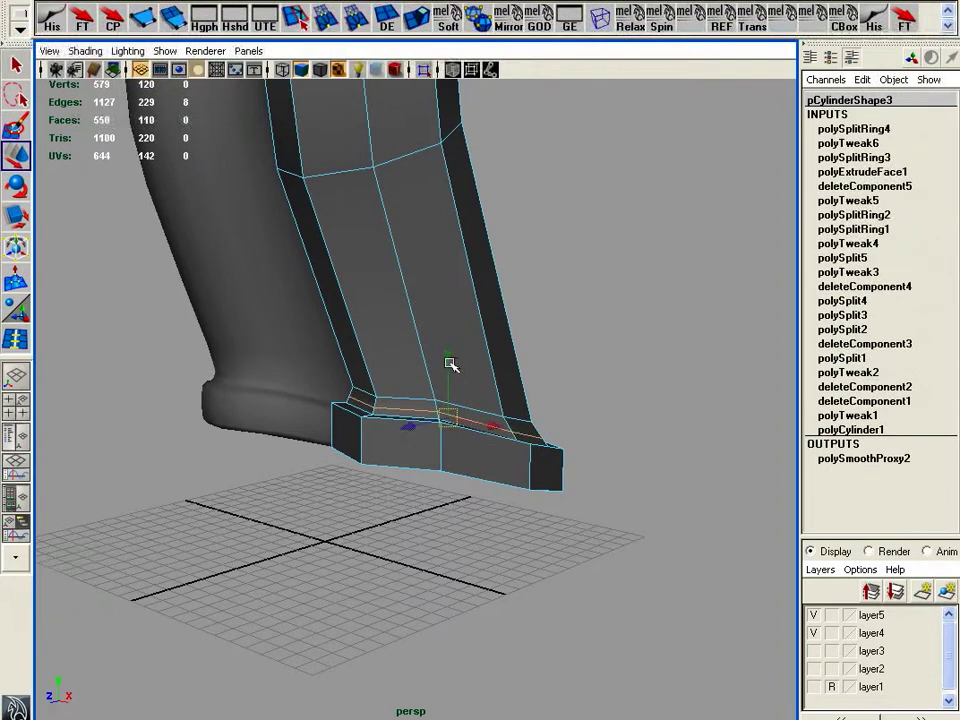
left_click_drag(450, 363, 452, 390)
- Split a new edge line across the back of the leg just below the lower knee ring, between the side vertices
left_click_drag(504, 294, 481, 431, "alt")
left_click_drag(381, 450, 235, 330, "alt")
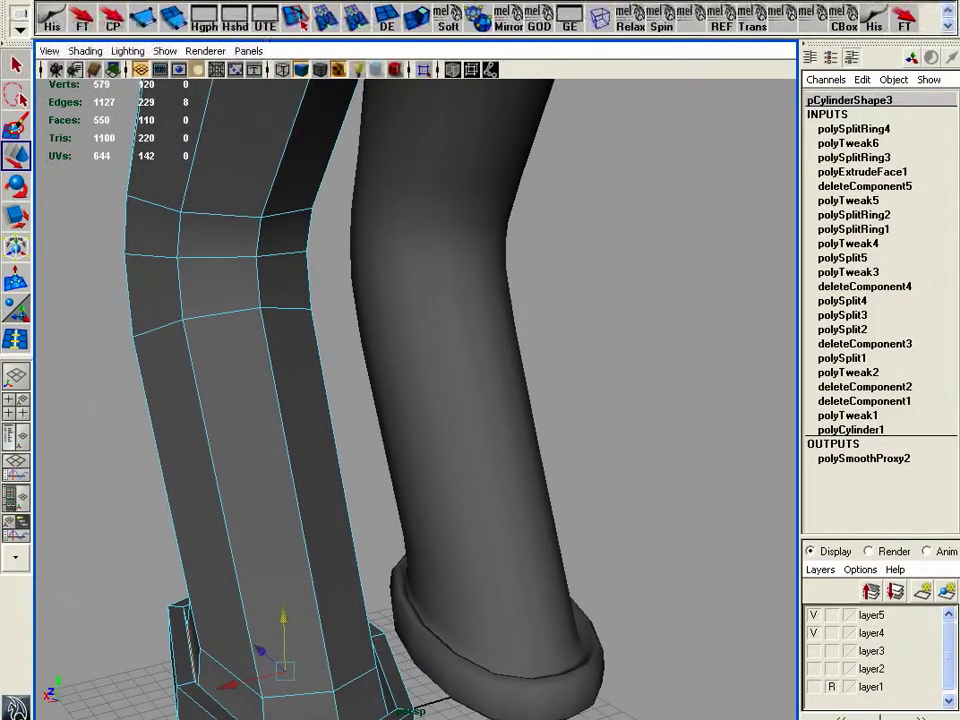
left_click(303, 16)
right_click_drag(377, 407, 585, 397, "alt")
left_click_drag(585, 397, 478, 388, "alt")
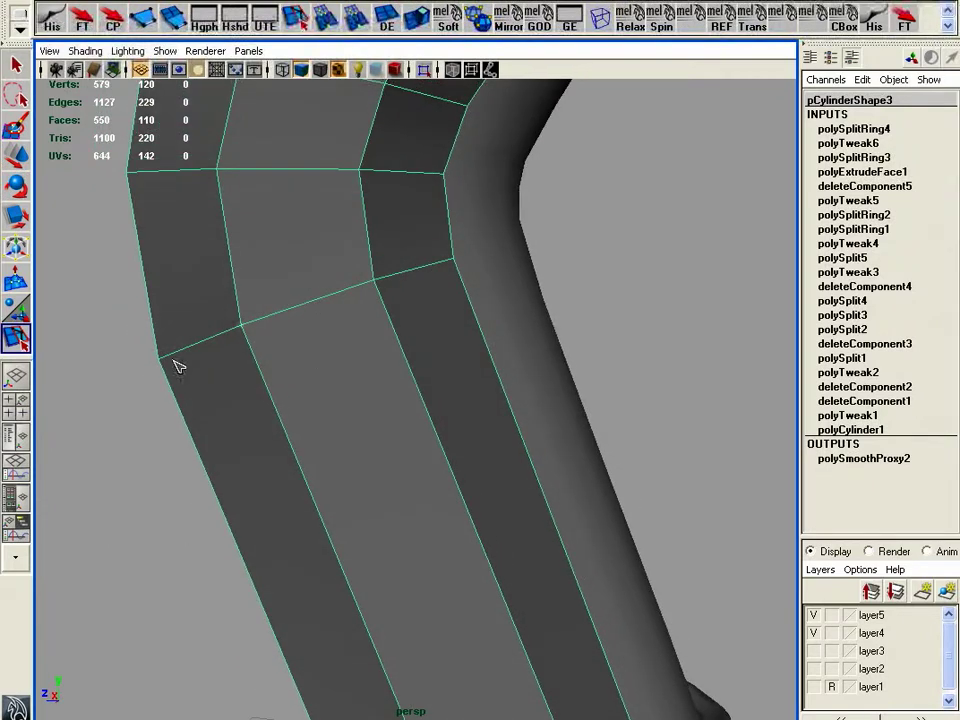
left_click_drag(173, 362, 283, 307, "alt")
left_click(315, 297)
left_click(376, 294)
key("Return")
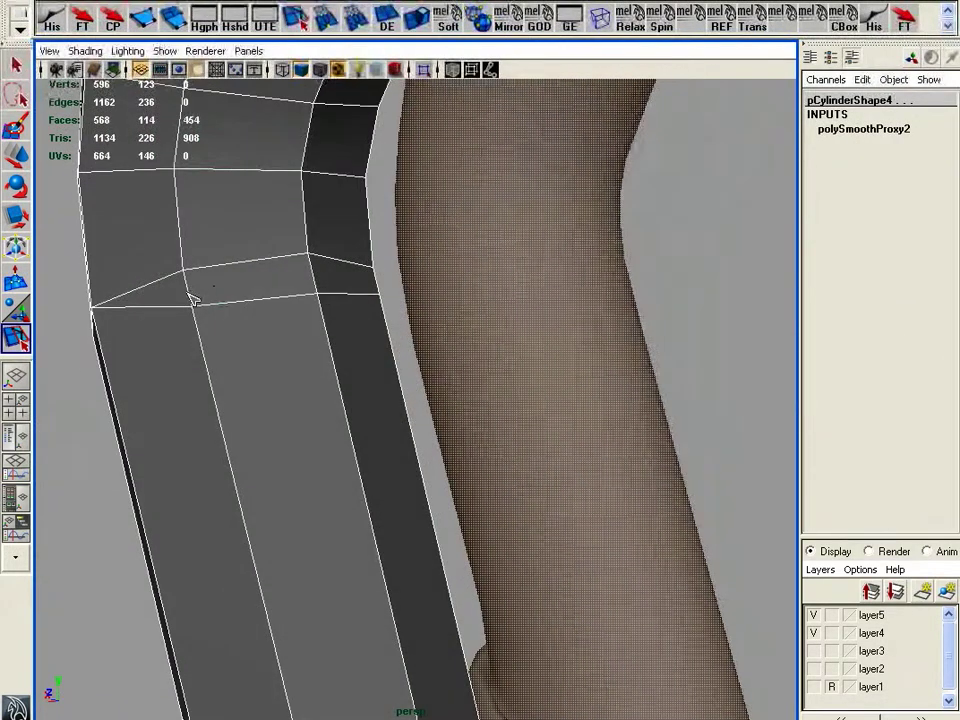
- Split another edge line across the back of the knee, midway between the lower knee ring and the new line
left_click(268, 289)
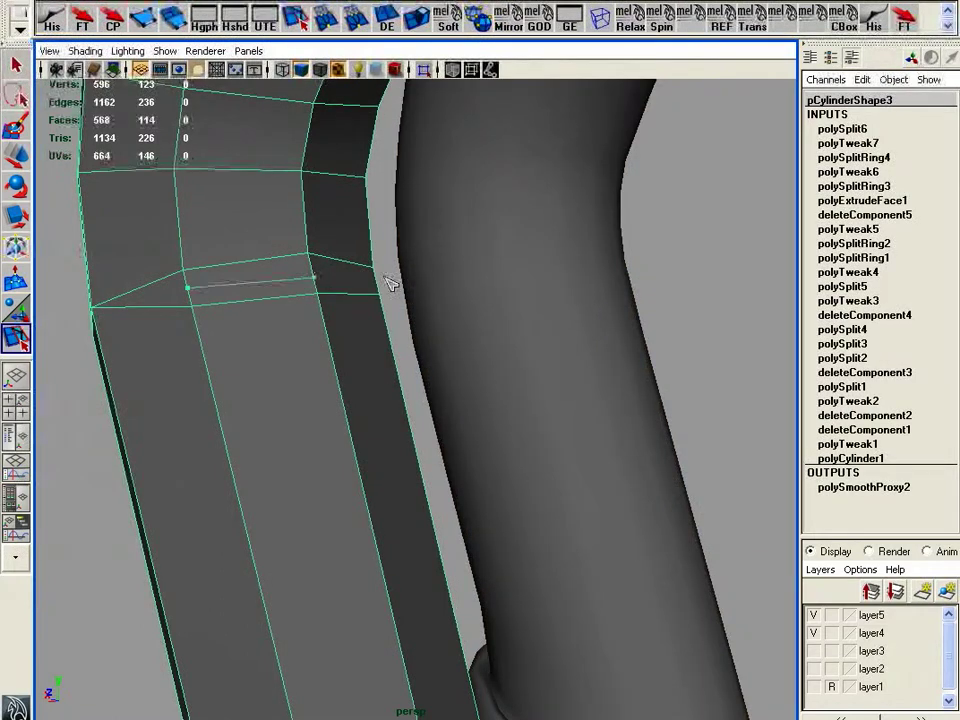
left_click_drag(388, 283, 336, 294, "alt")
left_click(478, 312)
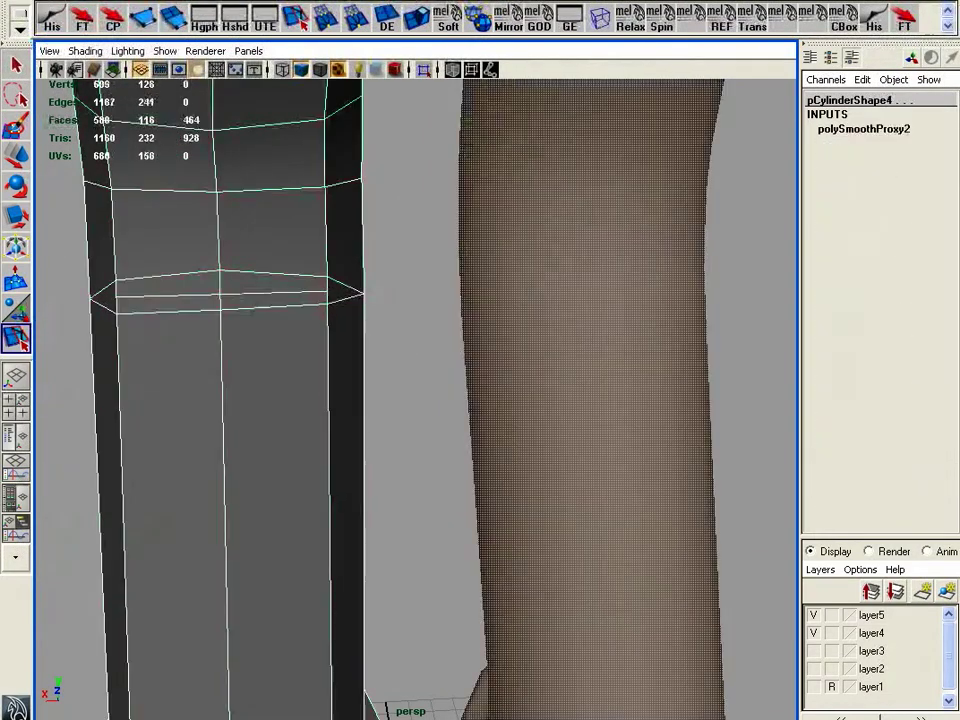
- Push the upper and lower edge lines behind the knee forward into the leg, so the middle line forms a fold
mouse_move(148, 250)
right_mouse_down()
mouse_move(179, 214)
mouse_move(184, 222)
right_mouse_up()
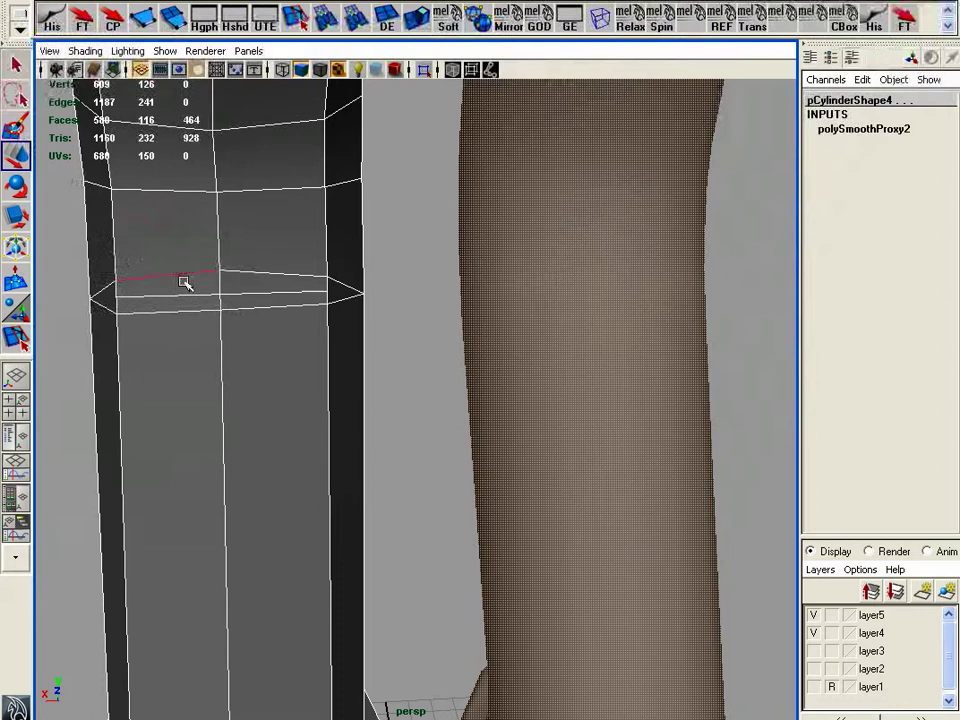
left_click_drag(186, 283, 369, 334, "alt")
left_click(427, 333)
left_click_drag(318, 300, 387, 321, "alt")
left_click(374, 319, "shift")
left_click_drag(323, 326, 285, 324)
left_click_drag(313, 268, 510, 268, "alt")
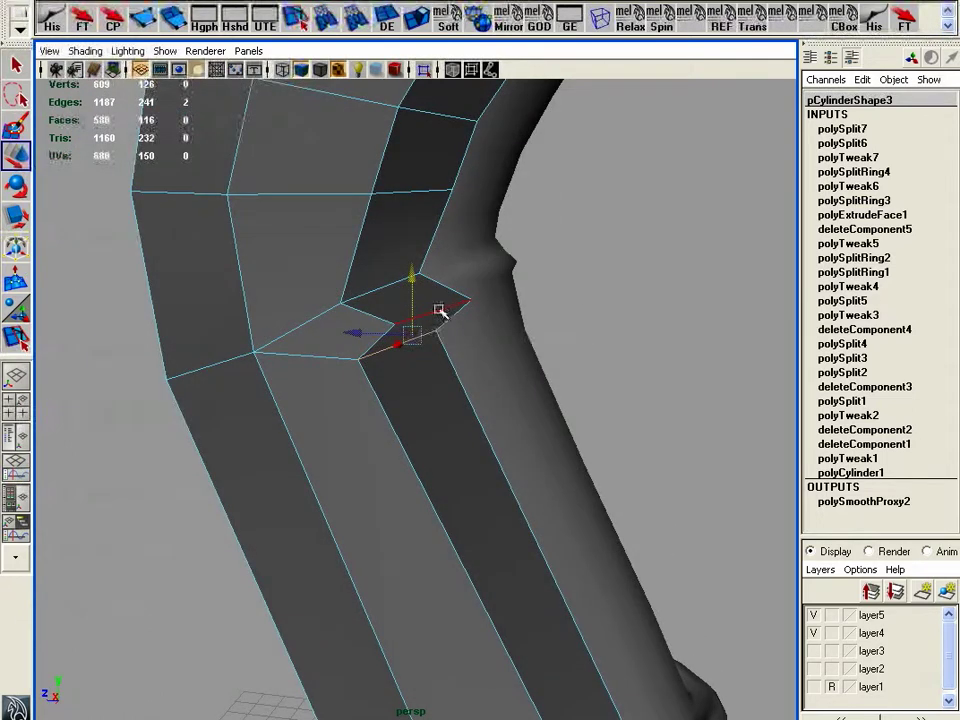
- Move the middle edge line of the fold behind the knee down towards the lower line
left_click_drag(514, 315, 376, 316, "alt")
left_click(325, 307, "shift")
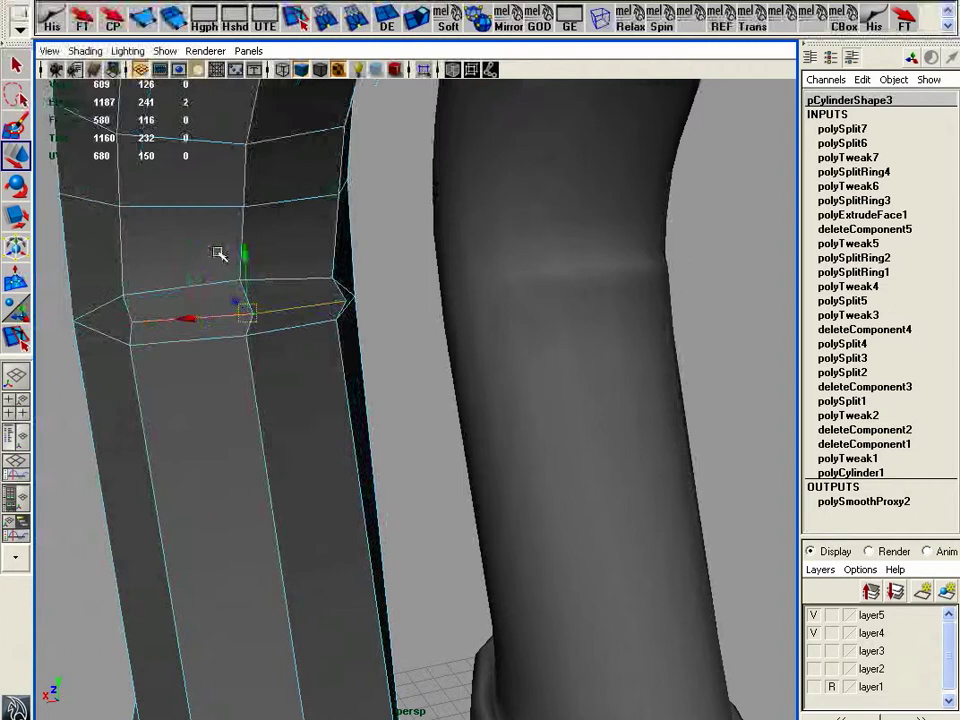
left_click_drag(249, 255, 358, 306)
- Split two new edge lines across the back of the leg, just above and just below the upper knee ring, meeting at the side vertices
right_click_drag(583, 281, 478, 357, "alt")
left_click(295, 17)
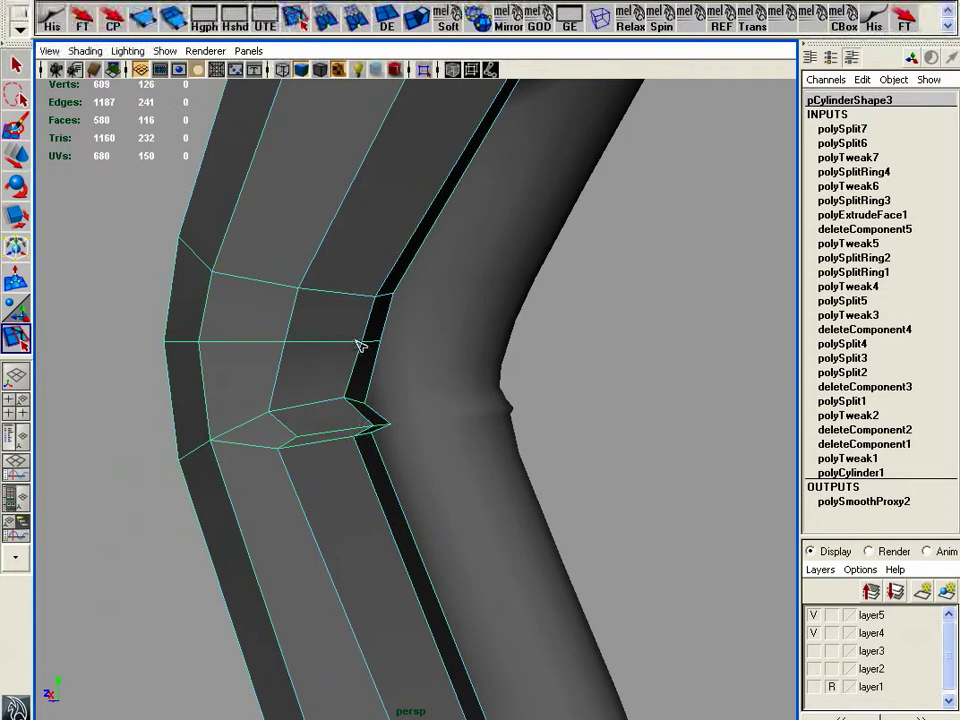
left_click_drag(358, 342, 270, 334, "alt")
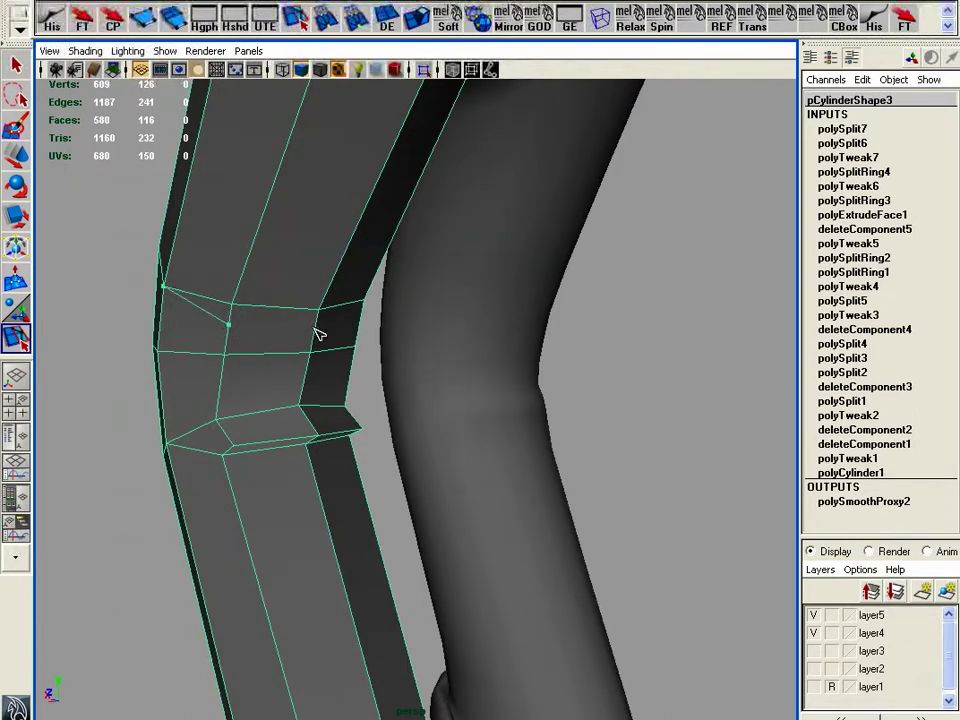
left_click_drag(378, 341, 281, 336, "alt")
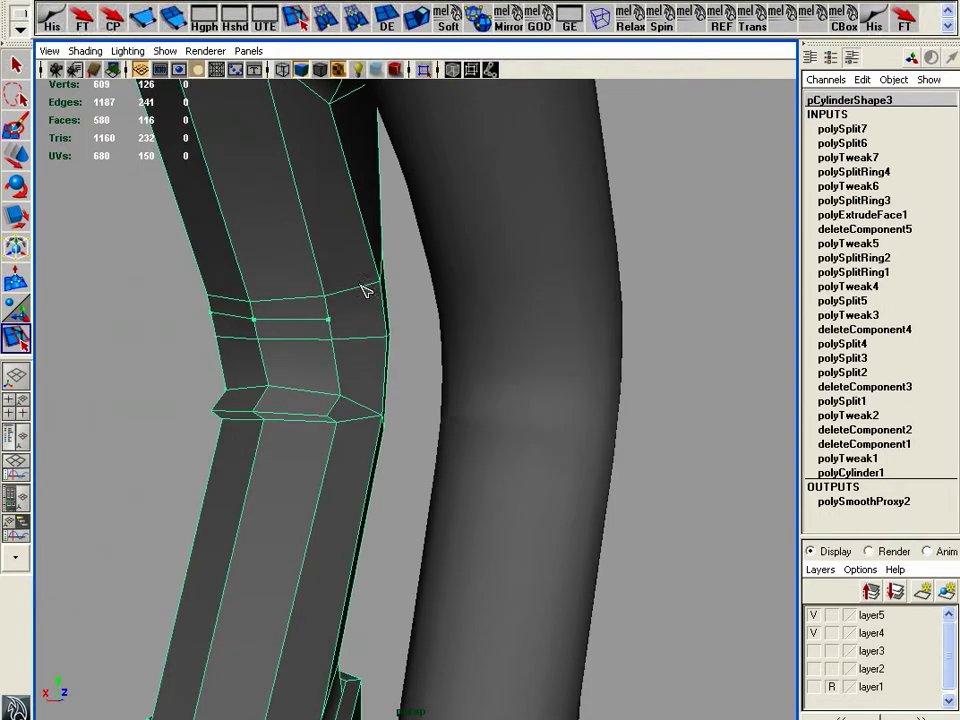
left_click_drag(255, 317, 243, 293, "alt")
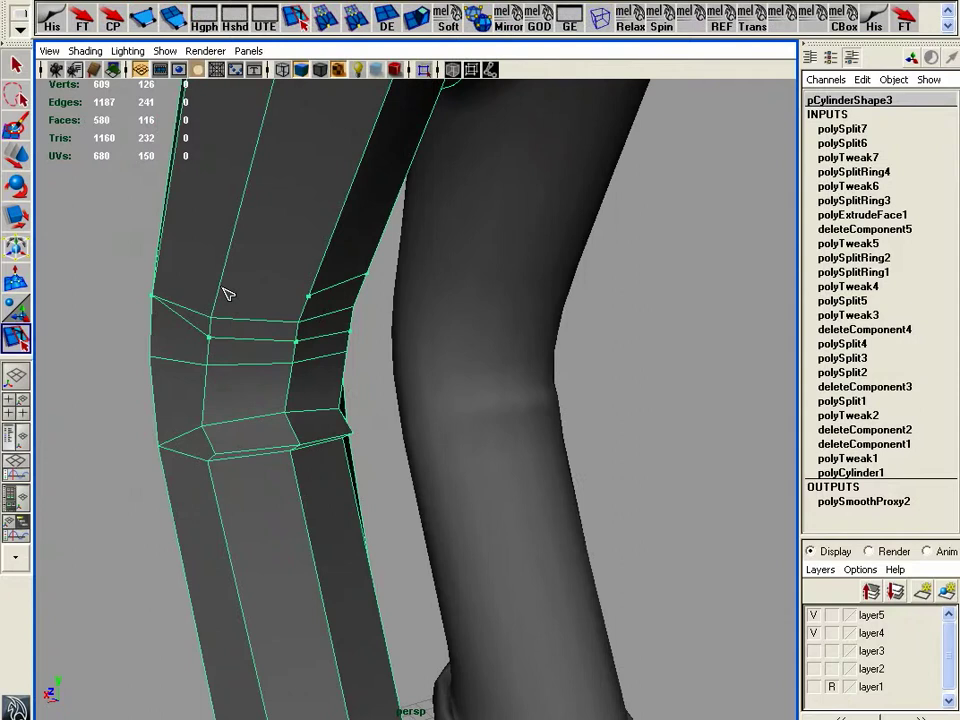
key("Return")
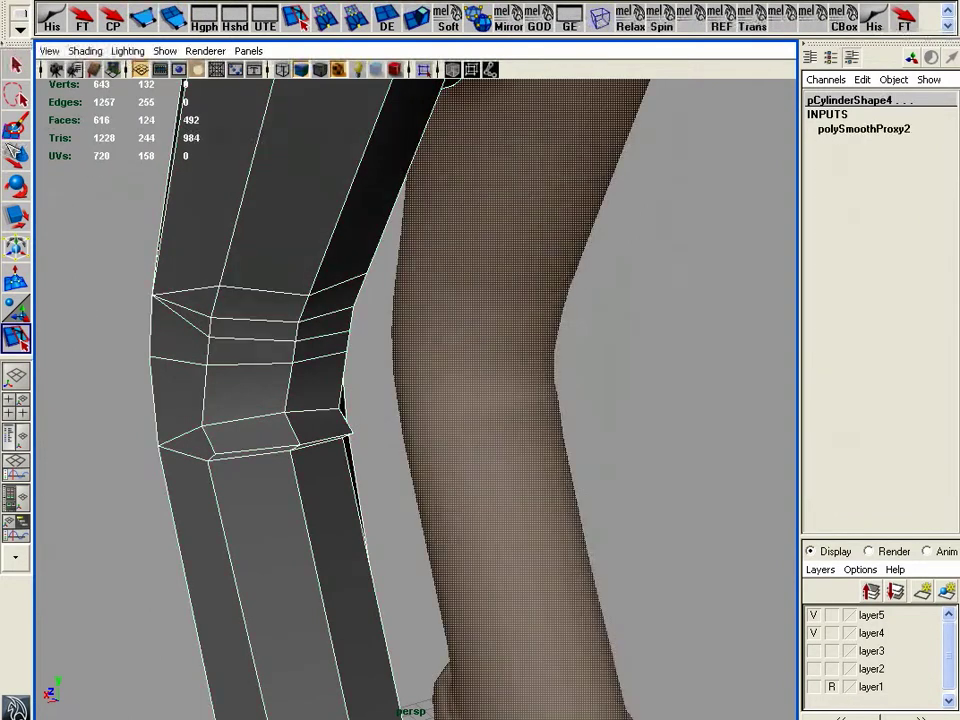
- Delete the two side edges that tie the upper knee ring's back line to the leg's side vertices
key("w")
right_click_drag(243, 313, 240, 272)
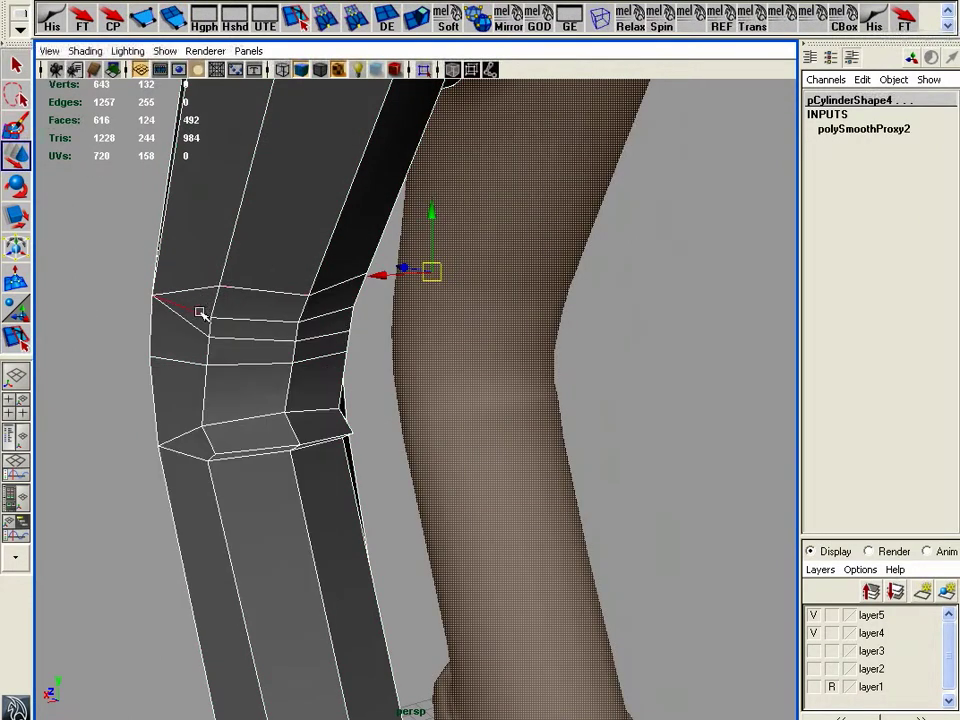
left_click(200, 313)
left_click_drag(339, 317, 299, 313, "alt")
left_click(349, 290, "shift")
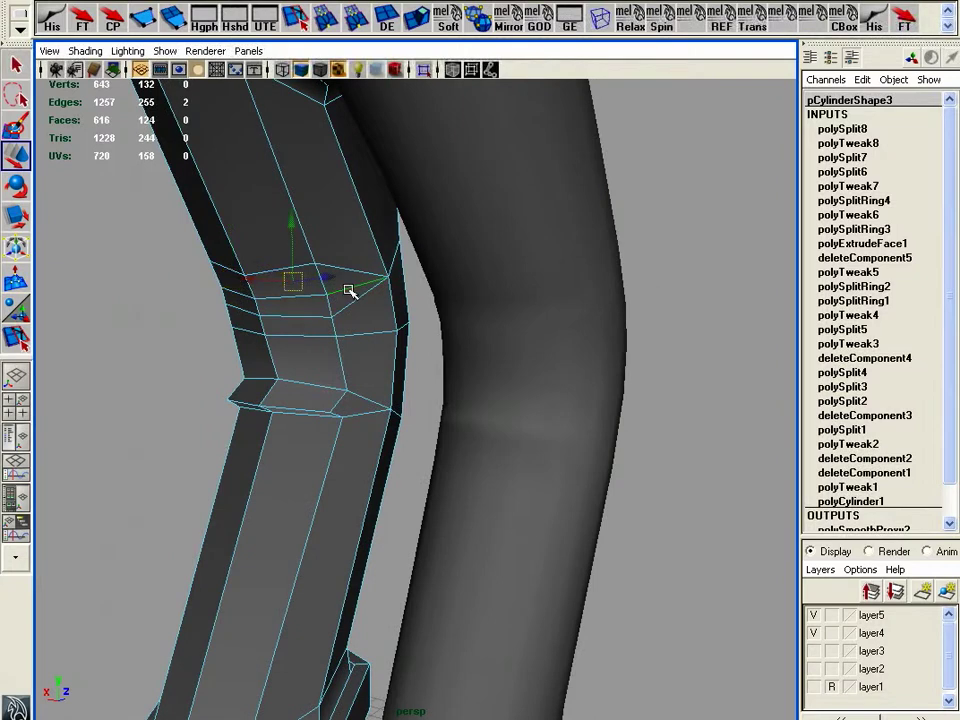
key("Delete")
- Pull the middle edge line of the upper split group backward out of the leg to form a second fold behind the knee
left_click(295, 298)
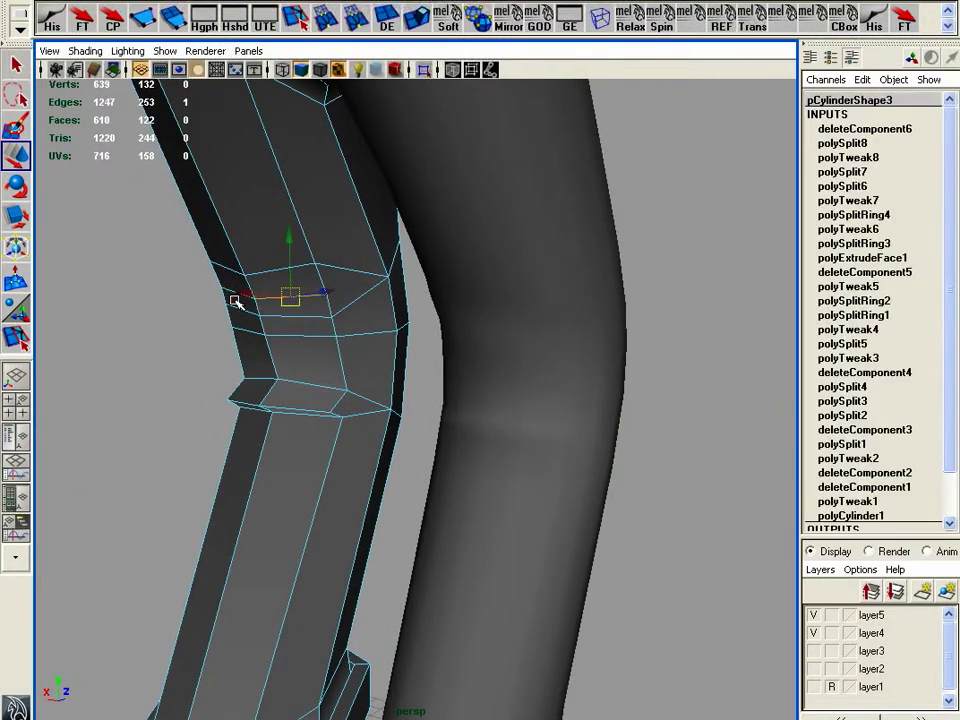
left_click_drag(345, 328, 514, 296, "alt")
left_click(672, 344)
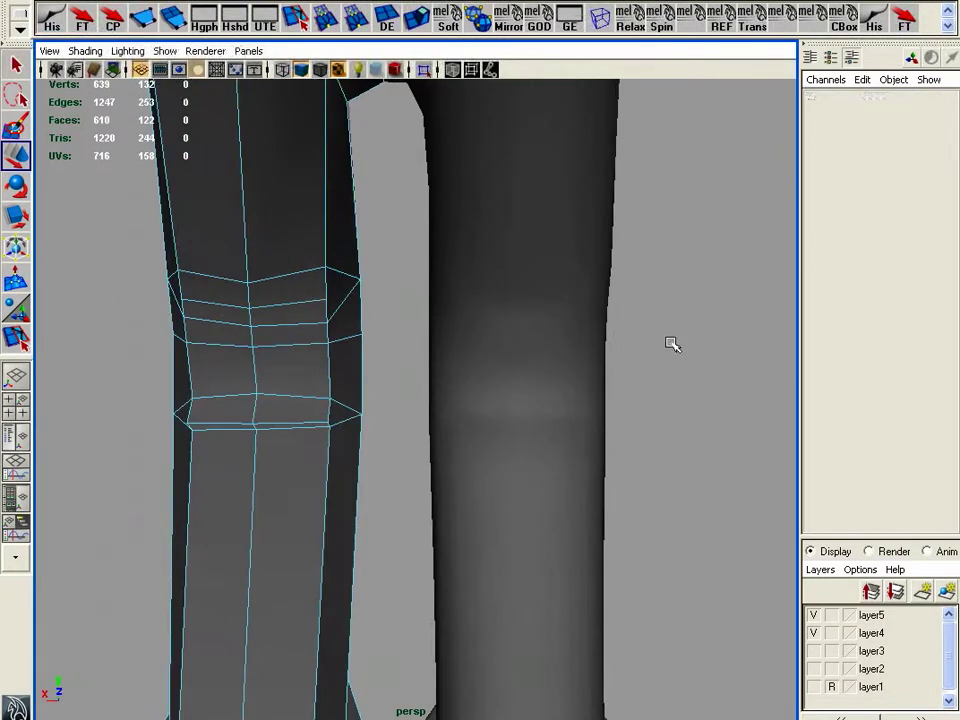
left_click(288, 307)
left_click_drag(270, 324, 392, 347, "alt")
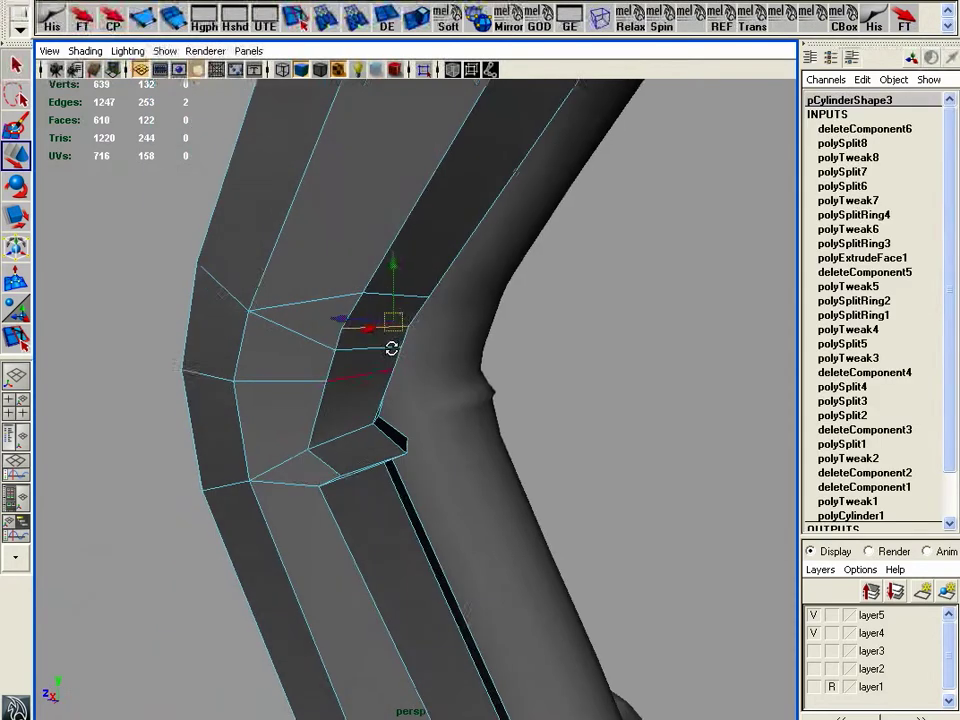
middle_click_drag(343, 318, 366, 317)
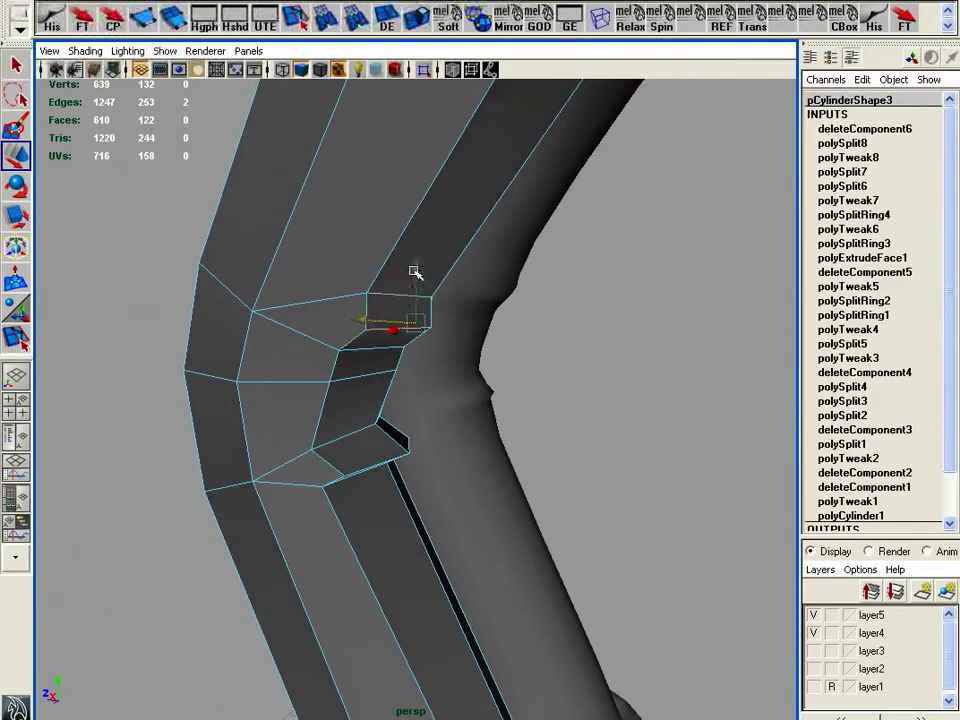
- Pull the central knee ring's back edges outward, and lower the edge lines of the upper fold so it overhangs
left_click_drag(417, 272, 327, 354, "alt")
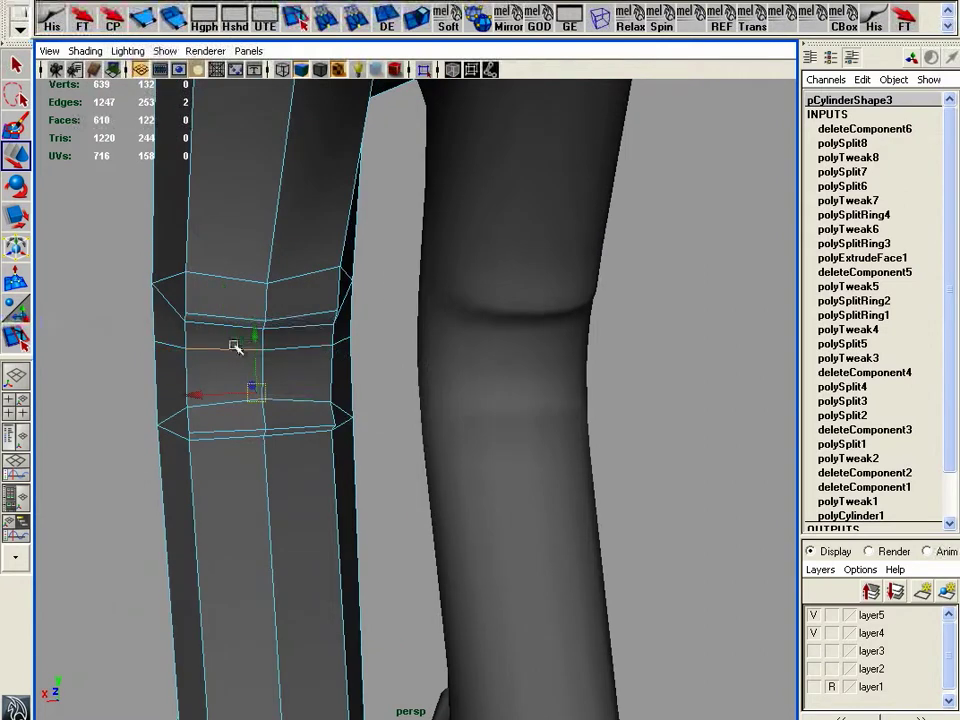
left_click_drag(298, 351, 349, 322, "alt")
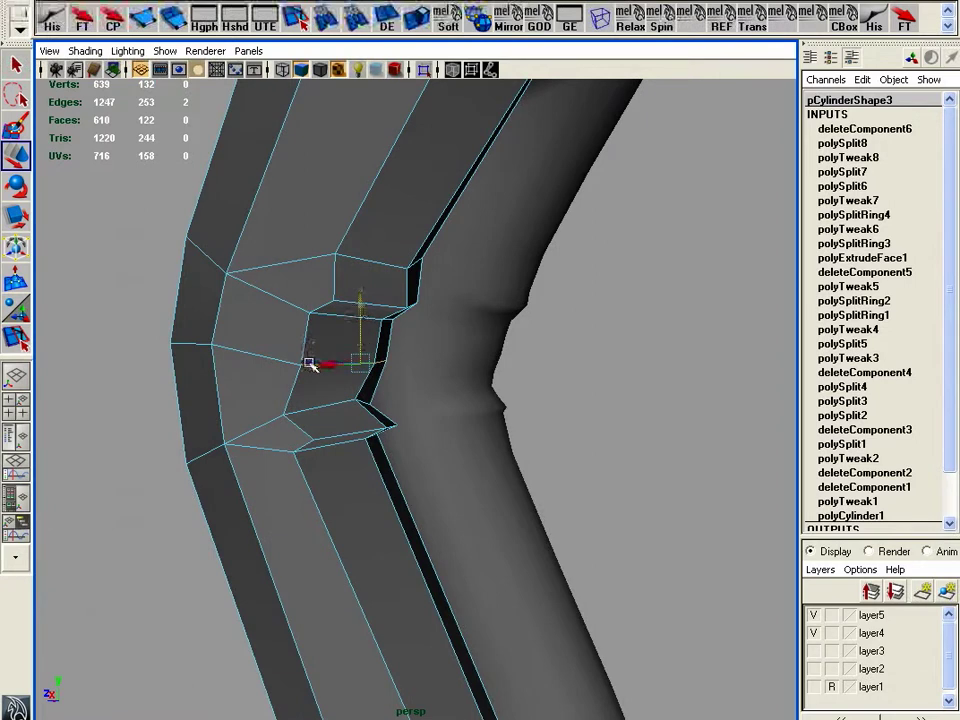
left_click_drag(311, 365, 331, 370)
left_click_drag(387, 311, 336, 313)
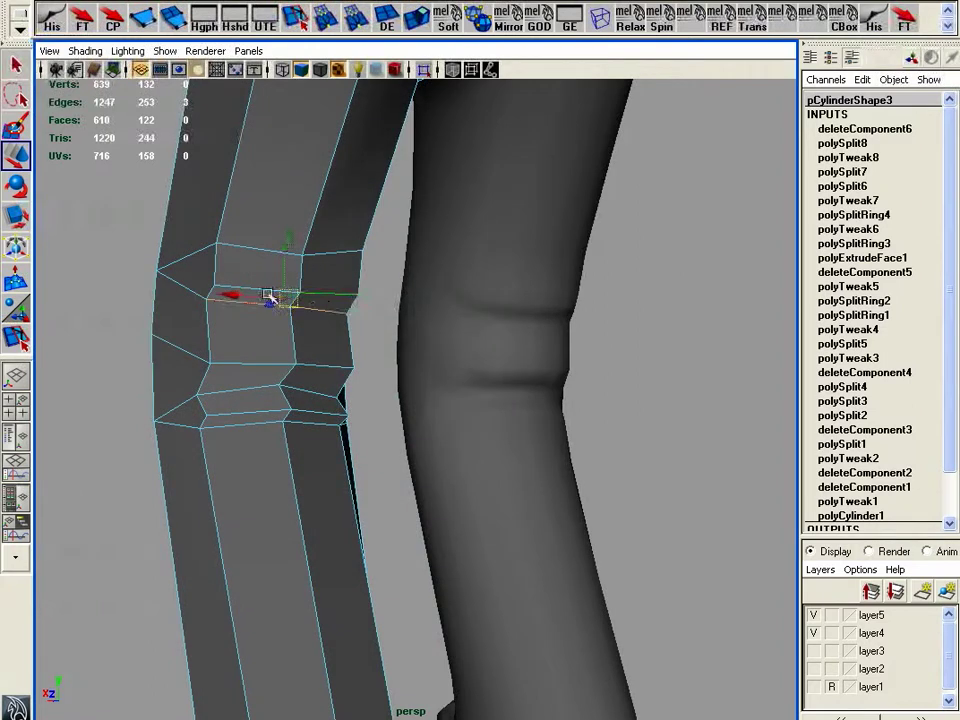
left_click_drag(290, 246, 358, 312)
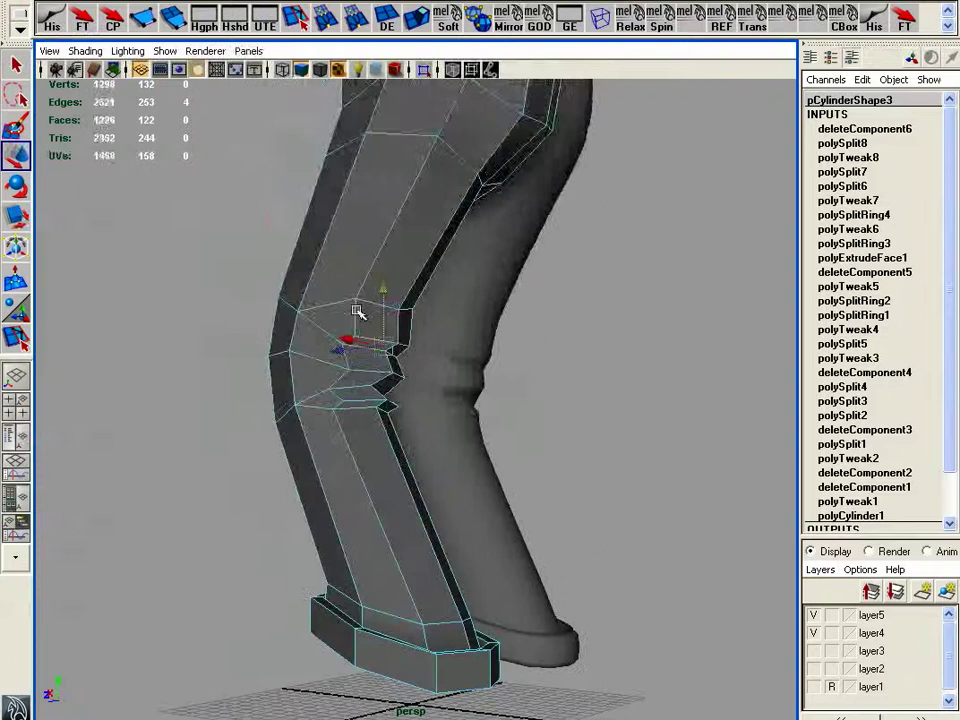
- Display the model as a black silhouette with scene lighting, and scale the lower knee ring's vertices inward
key("7")
mouse_move(482, 386)
left_mouse_down("alt")
mouse_move(471, 402)
mouse_move(515, 400)
mouse_move(471, 364)
mouse_move(465, 403)
mouse_move(386, 390)
mouse_move(453, 431)
mouse_move(469, 360)
mouse_move(553, 403)
mouse_move(662, 403)
mouse_move(221, 390)
mouse_move(399, 403)
mouse_move(401, 371)
mouse_move(199, 381)
mouse_move(574, 392)
mouse_move(510, 407)
left_mouse_up("alt")
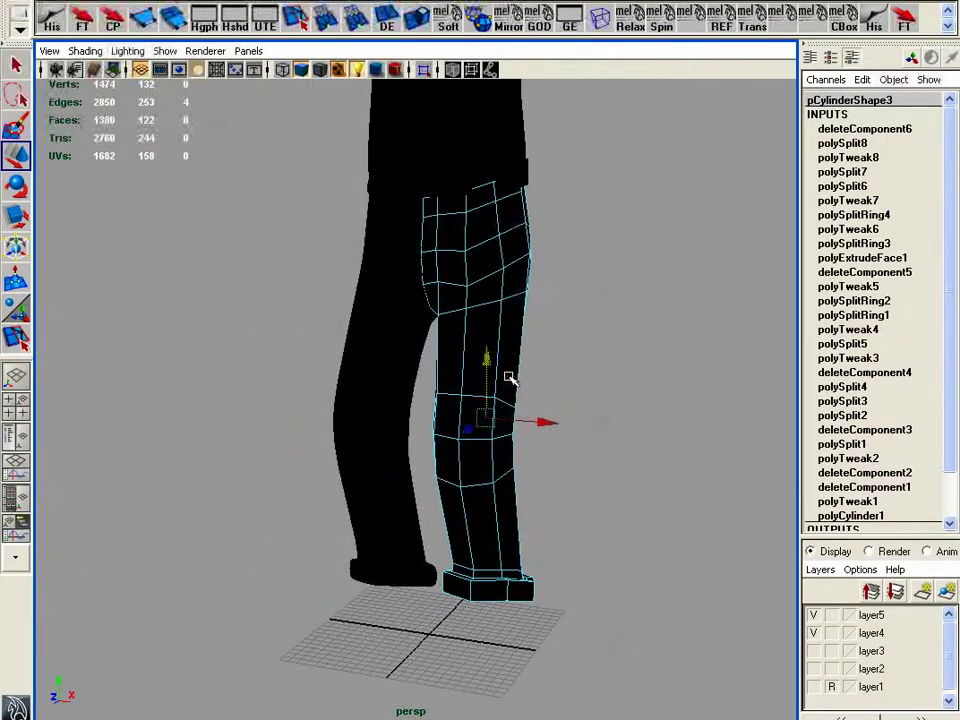
left_click_drag(435, 362, 488, 386, "alt")
mouse_move(540, 485)
left_mouse_down("alt")
mouse_move(521, 484)
mouse_move(536, 508)
left_mouse_up("alt")
scroll(536, 508, "up", 2)
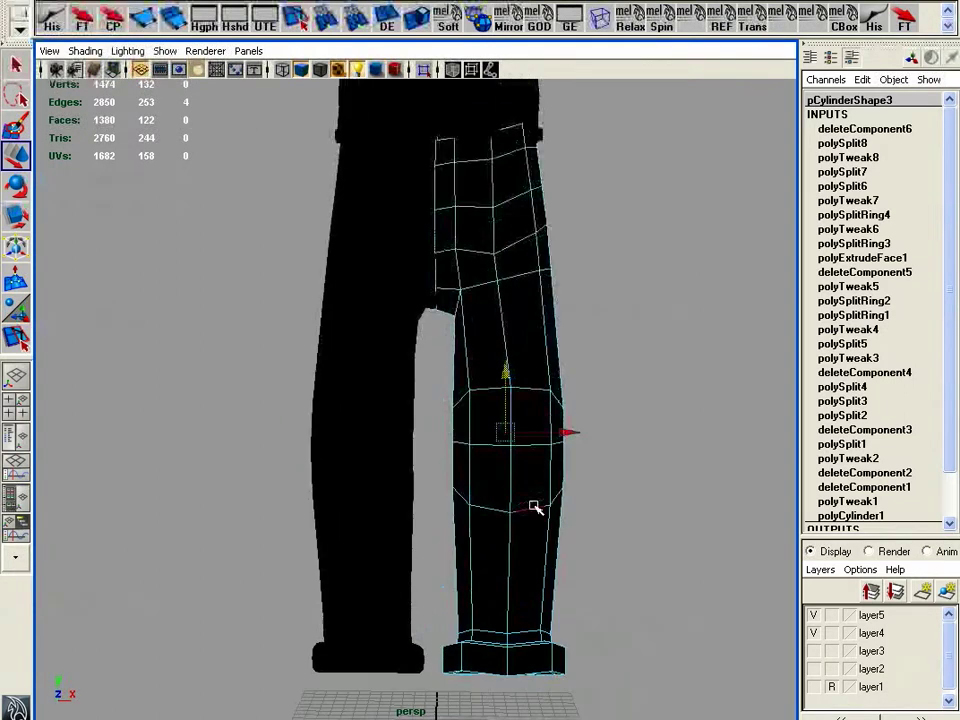
right_click_drag(537, 500, 505, 496)
left_click_drag(600, 489, 536, 501)
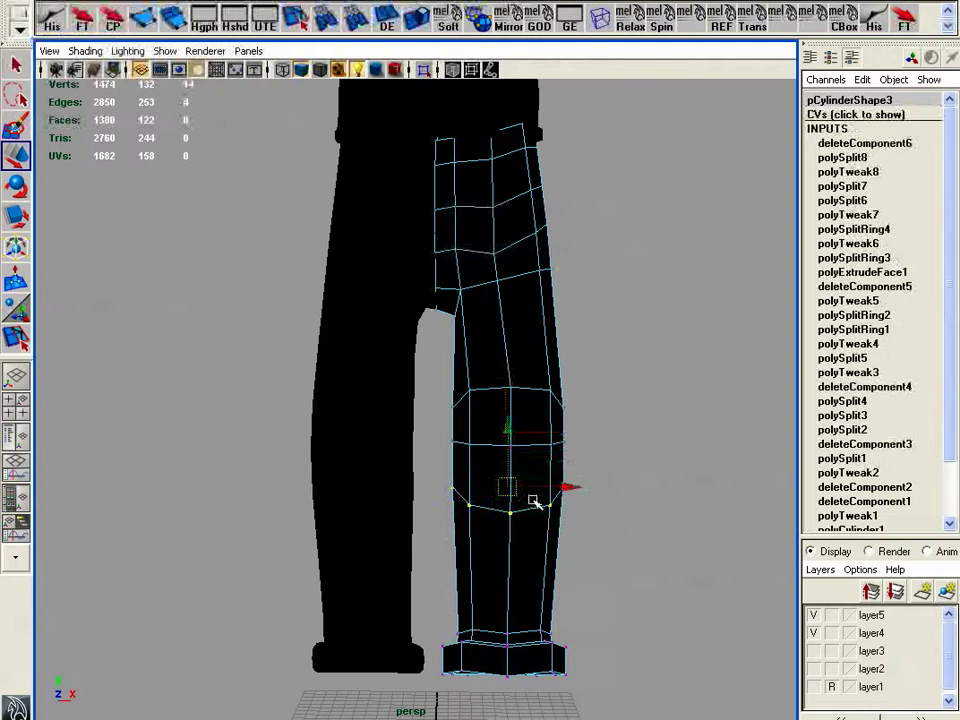
key("r")
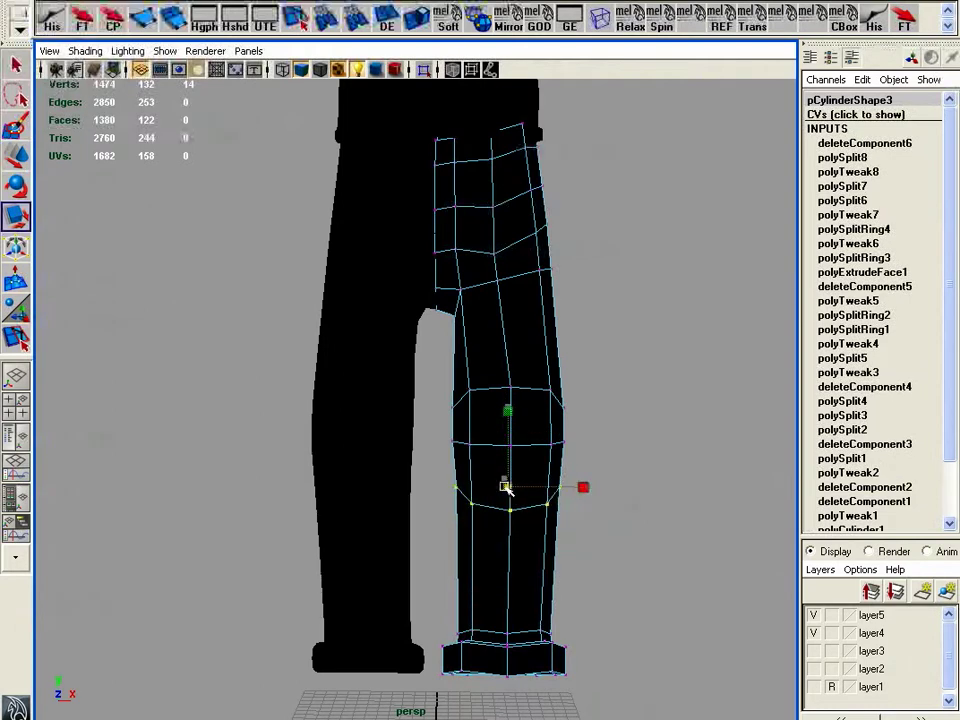
- Scale the upper knee ring's vertices inward to narrow the leg above the knee
left_click_drag(504, 491, 548, 440, "alt")
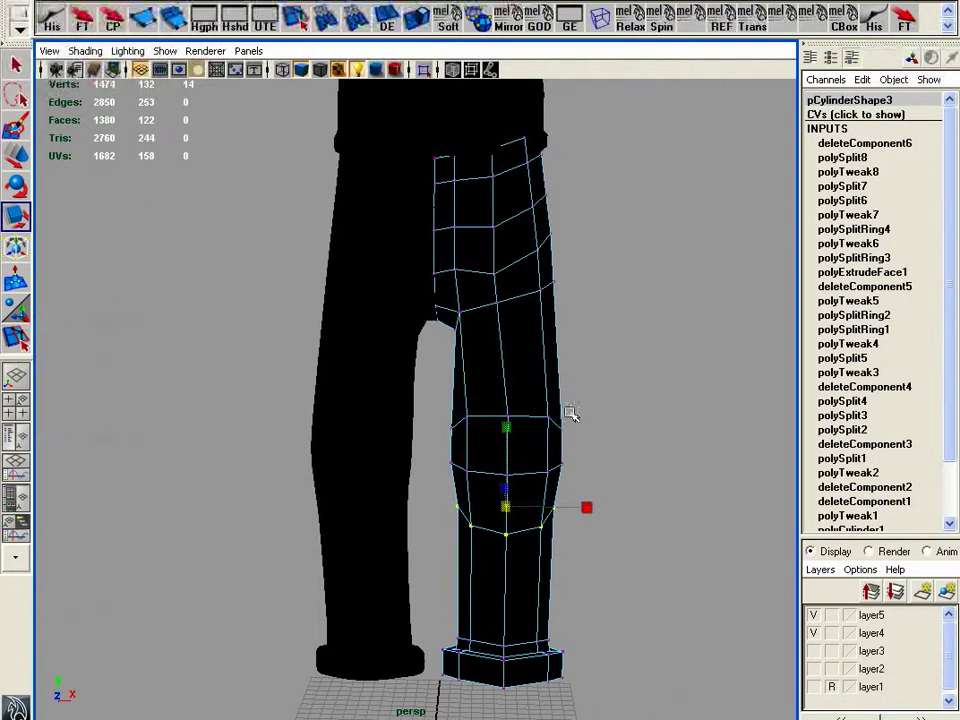
left_click_drag(482, 442, 505, 433)
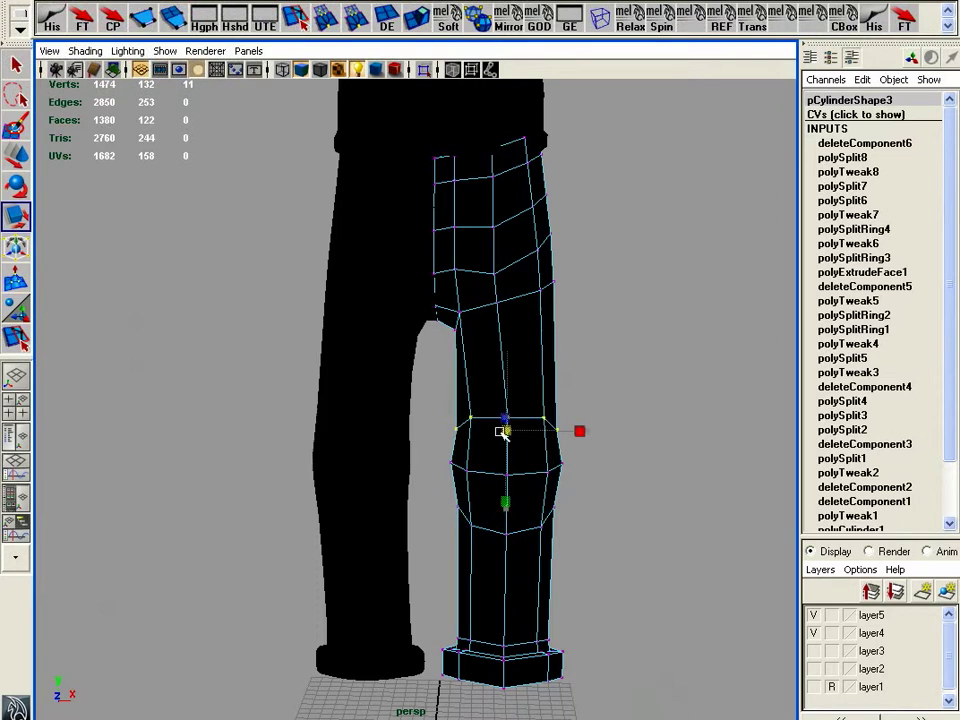
left_click_drag(554, 410, 541, 407, "alt")
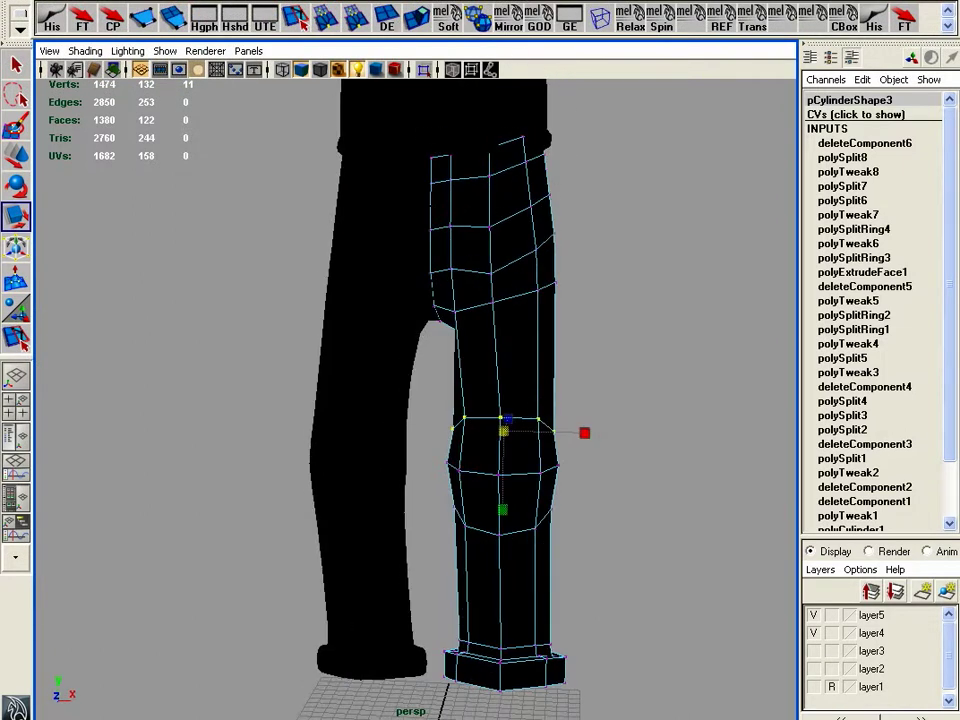
- Insert an edge loop around the lower thigh, midway between crotch and upper knee ring, and shift it toward the leg's outer side
left_click(350, 2)
left_click(384, 82)
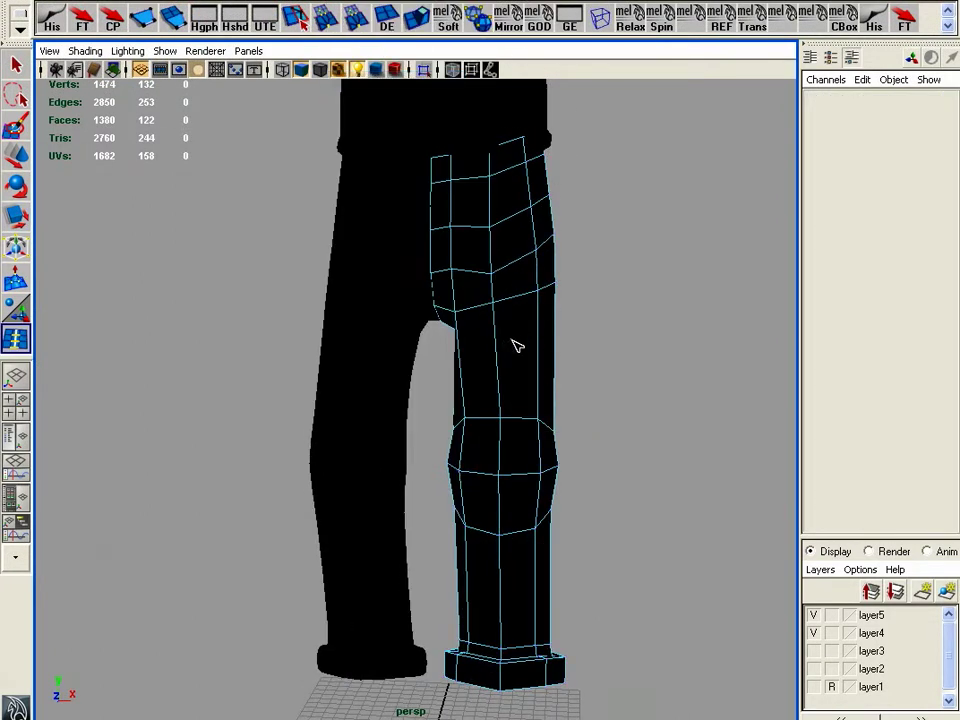
mouse_move(500, 367)
left_mouse_down()
mouse_move(484, 368)
mouse_move(512, 372)
left_mouse_up()
key("w")
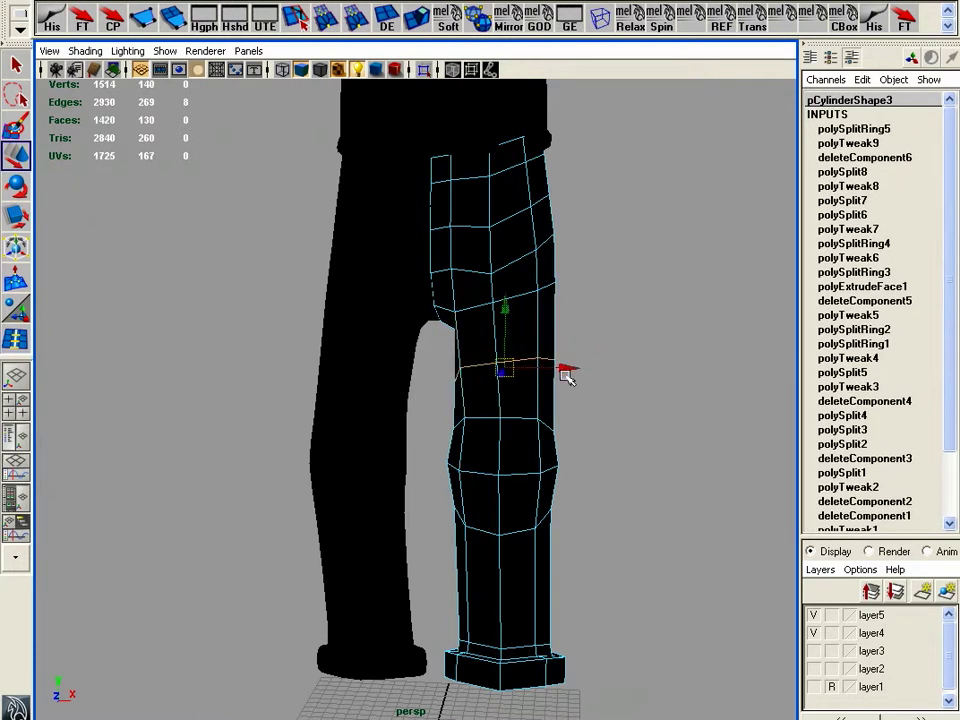
left_click_drag(575, 530, 611, 495, "alt")
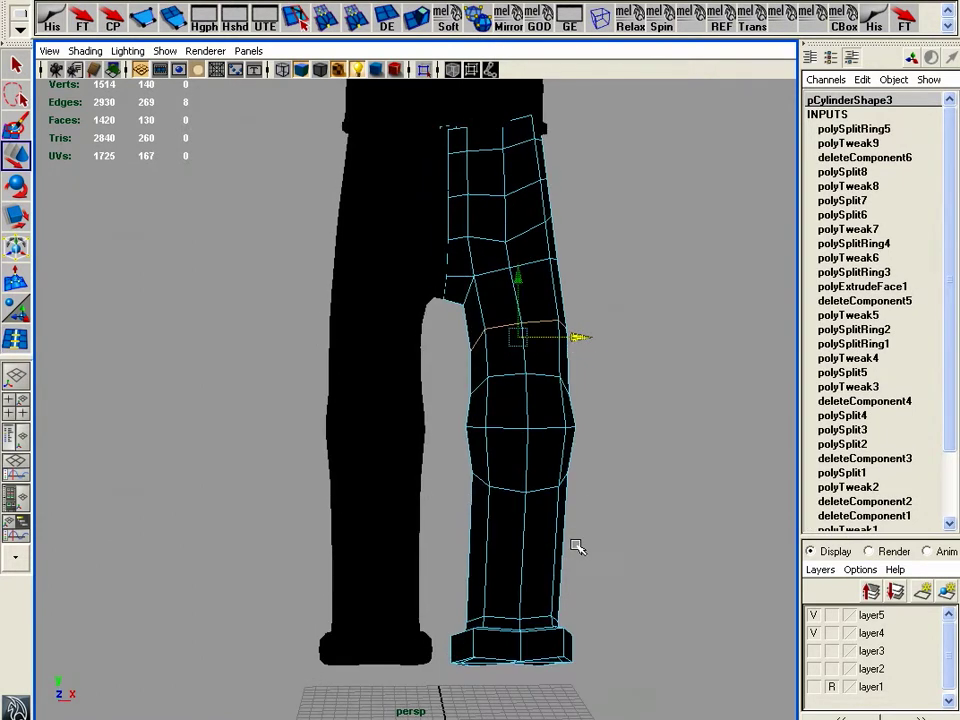
- Insert an edge loop just below the lower knee ring and shift it toward the leg's outer side
key("y")
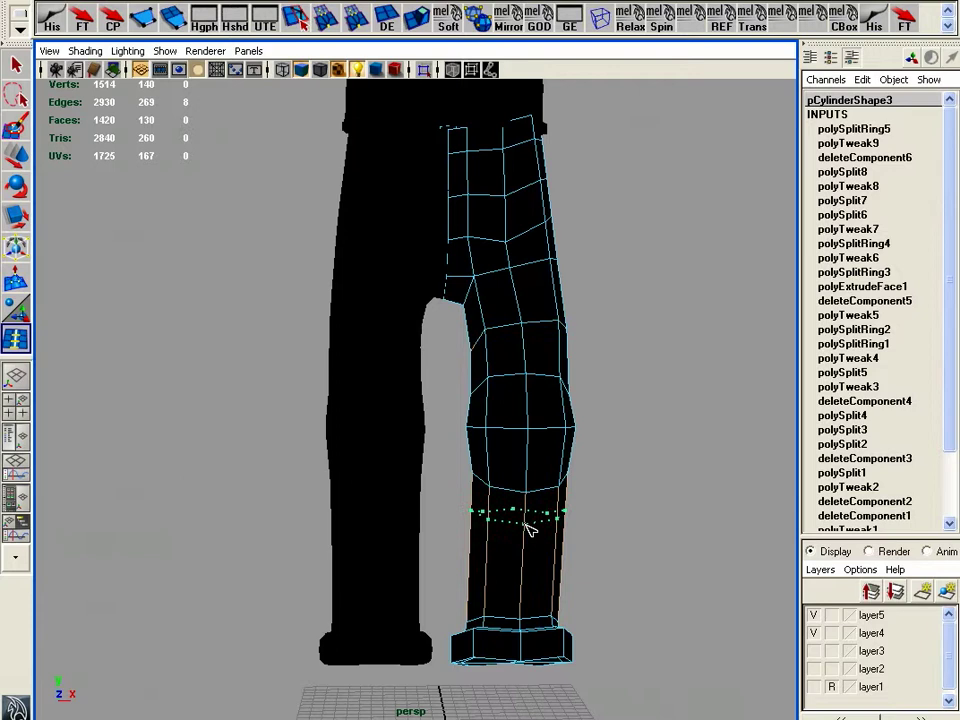
left_click_drag(530, 532, 545, 524)
key("w")
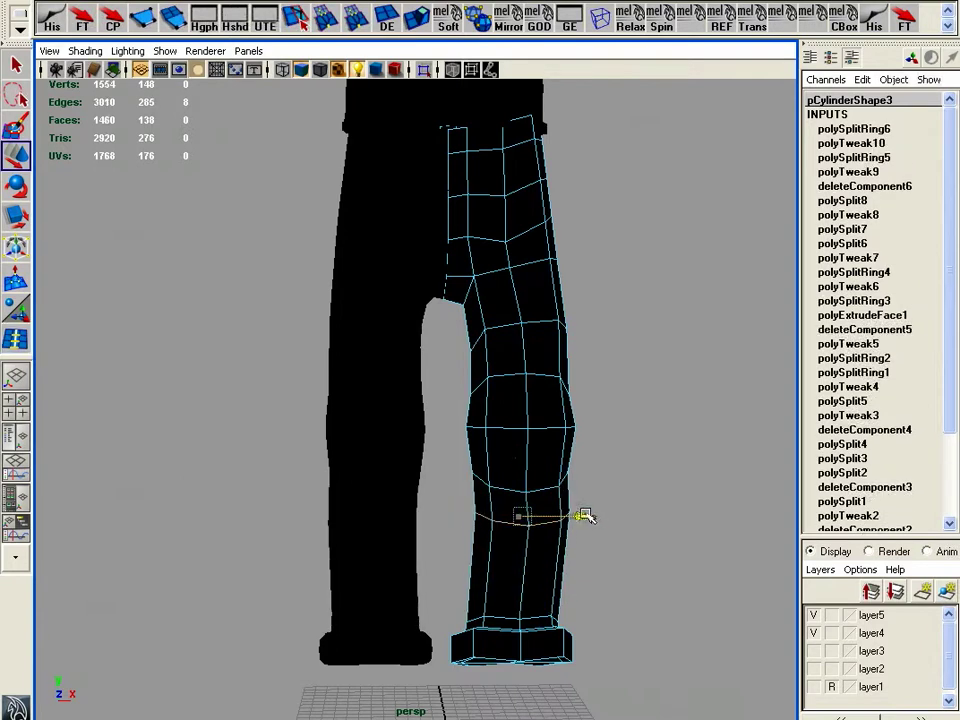
- Insert another edge loop midway down the shin and shift it toward the leg's inner side
key("y")
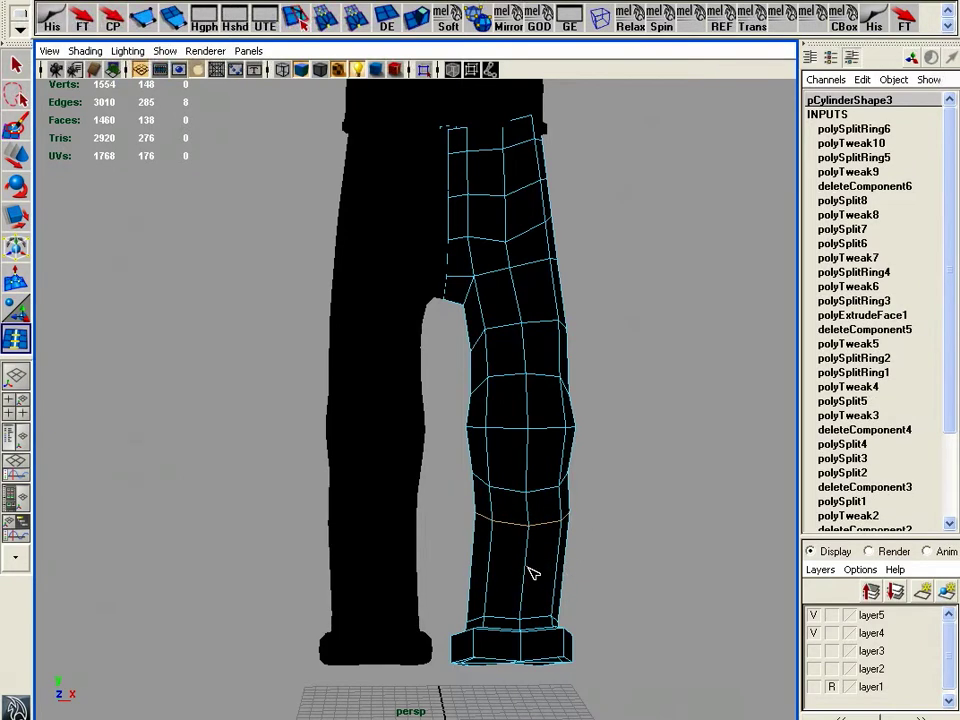
left_click(533, 582)
key("w")
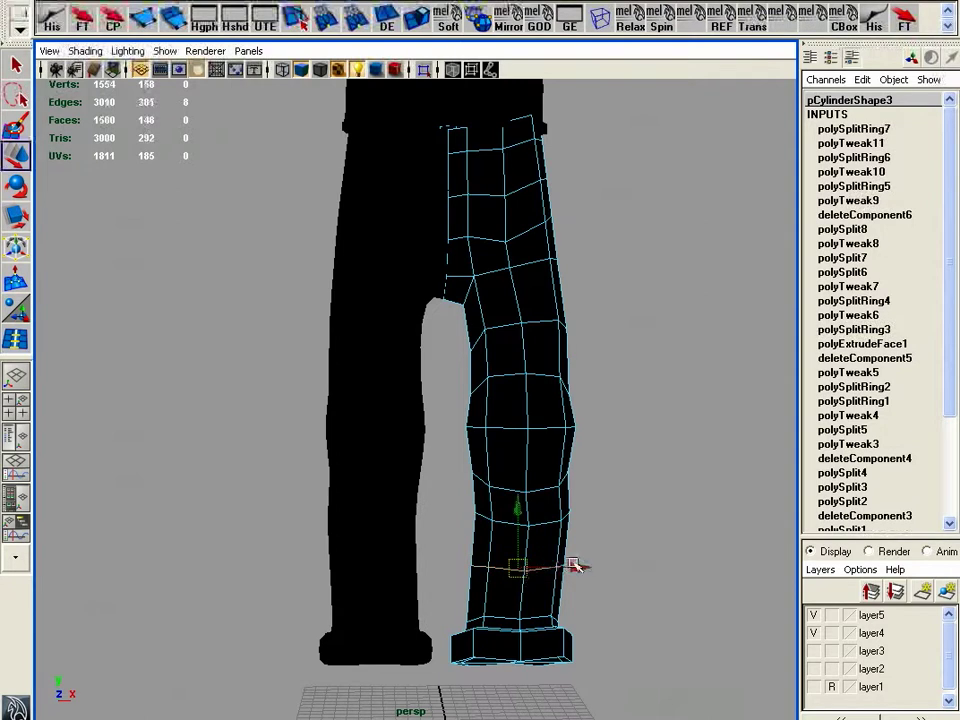
left_click_drag(583, 568, 620, 504, "alt")
left_click_drag(542, 225, 630, 340, "alt")
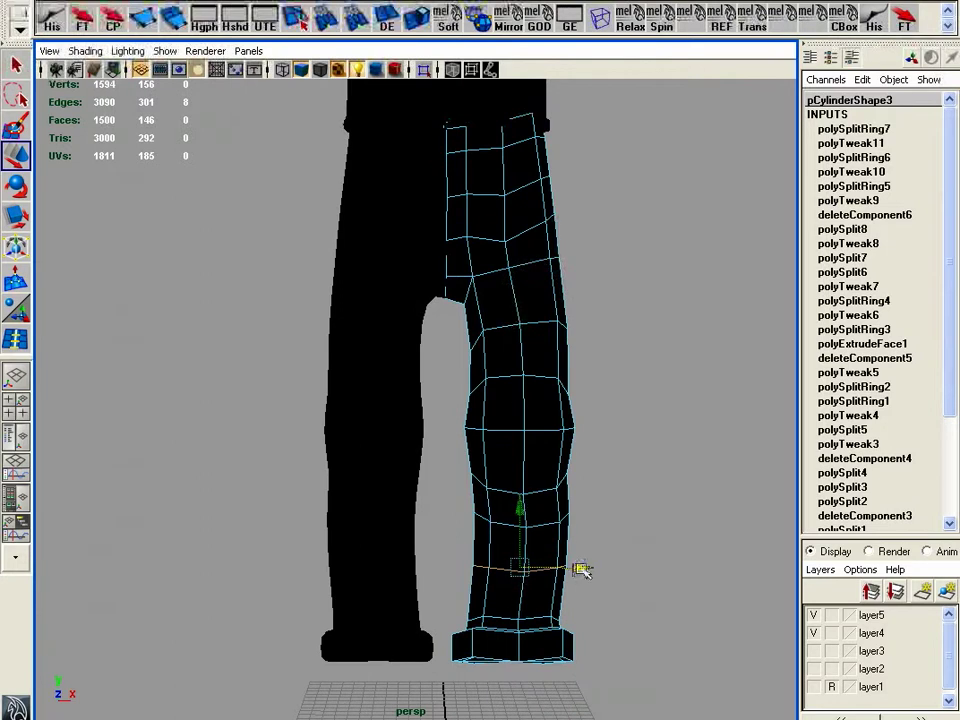
left_click_drag(581, 568, 579, 570)
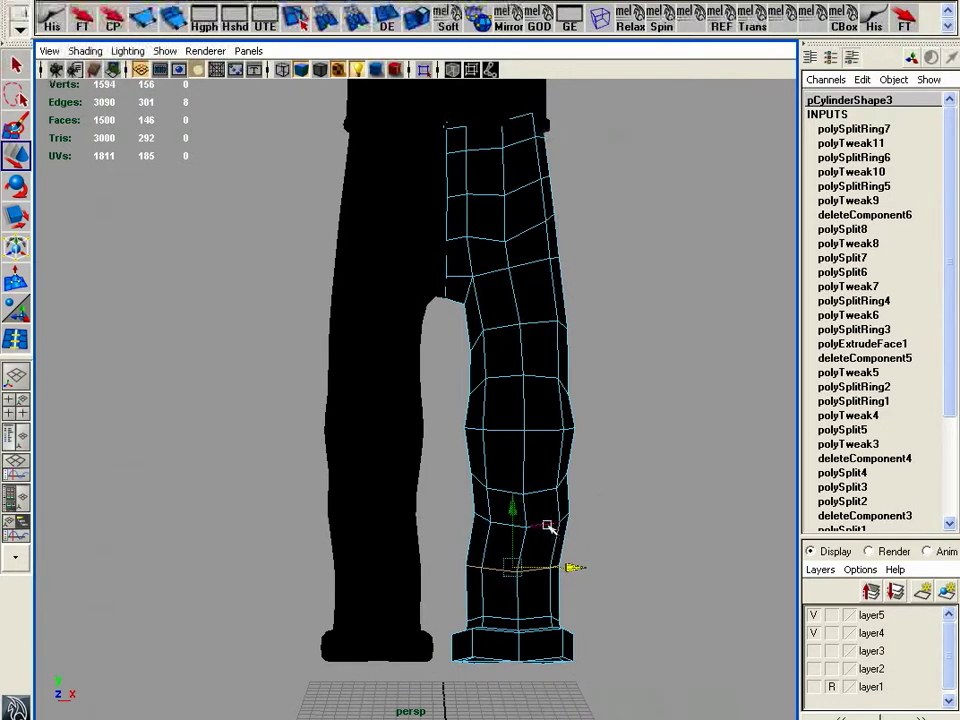
- Try to shift the edge loop just below the knee toward the leg's inner side
left_click(602, 528)
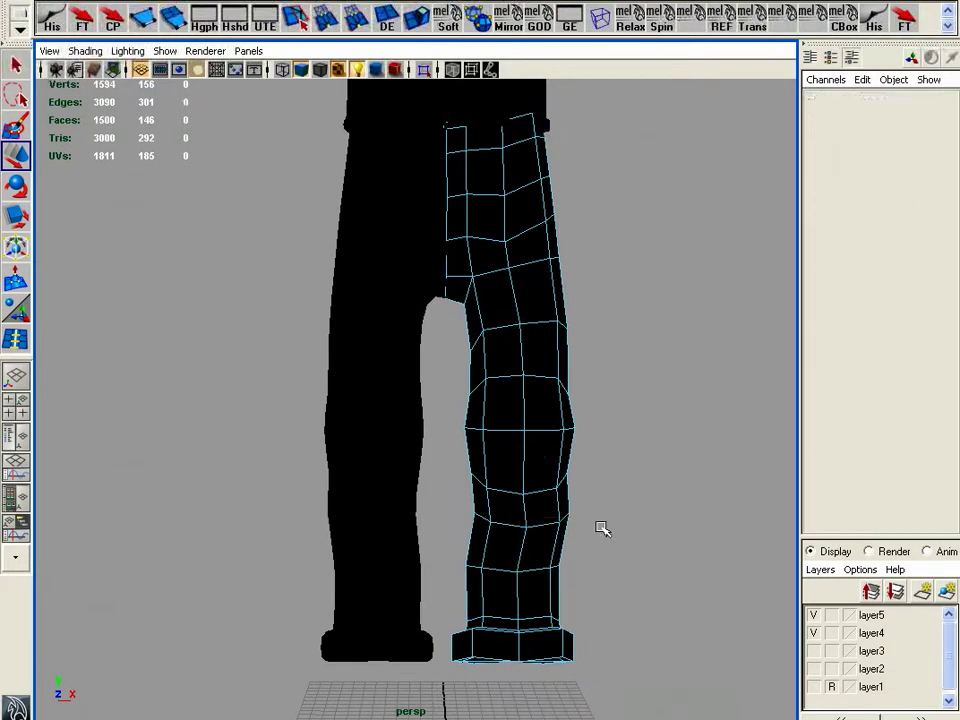
left_click(546, 526)
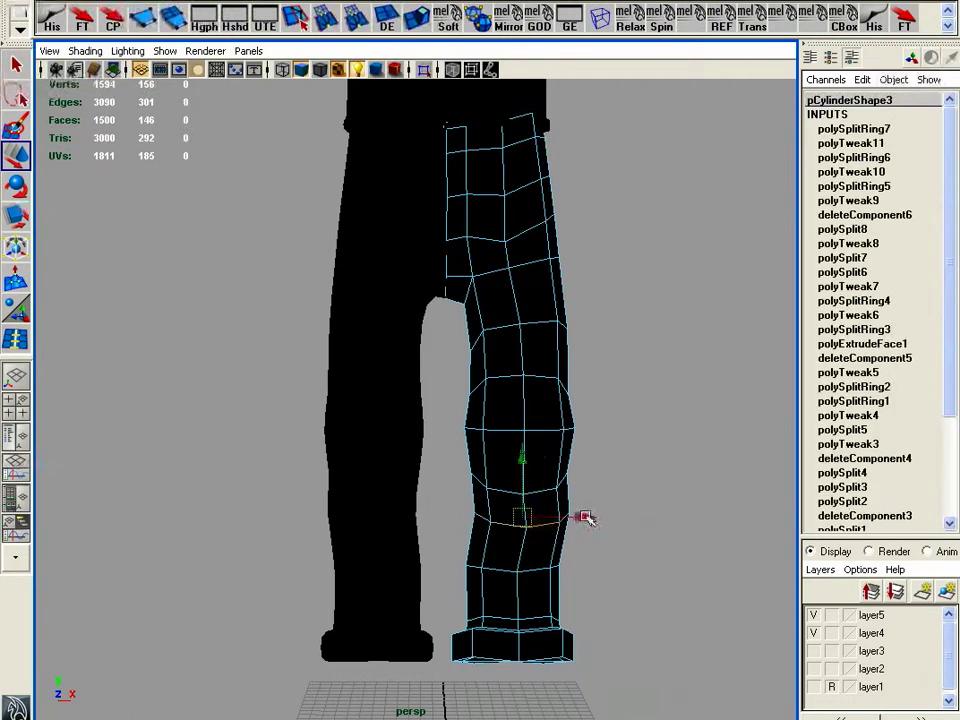
left_click_drag(586, 517, 578, 512)
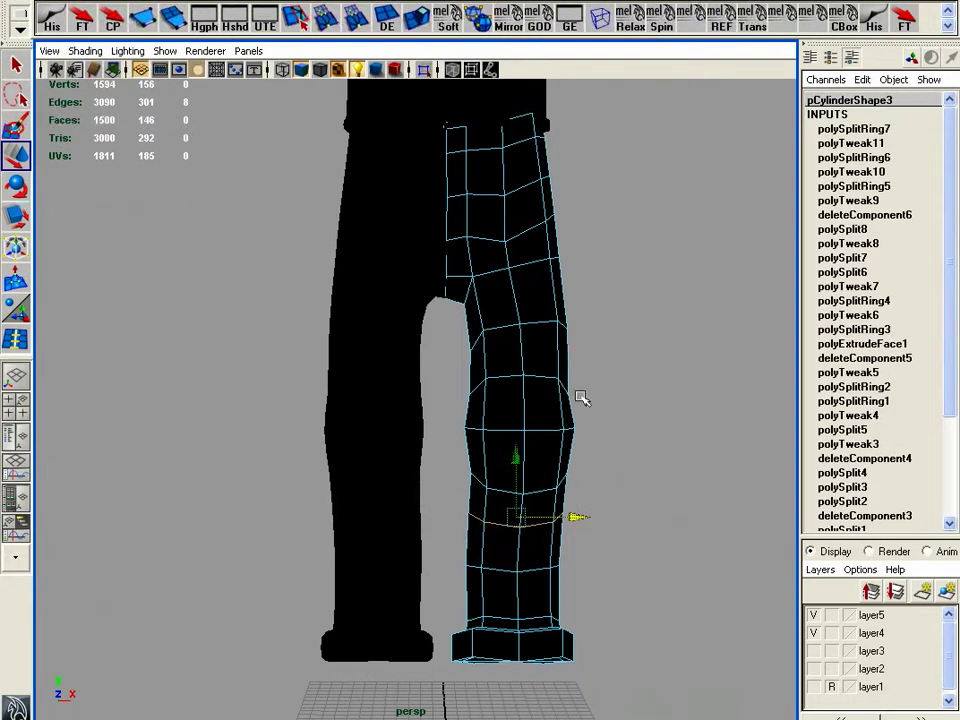
key("z")
key("z")
key("z")
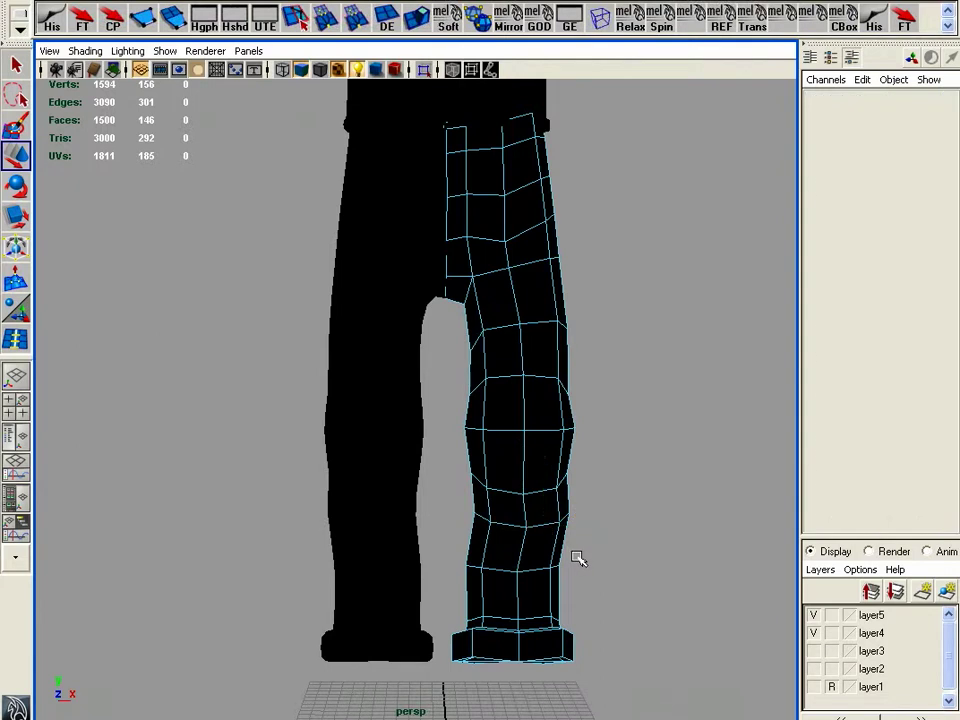
key("shift+z")
key("shift+z")
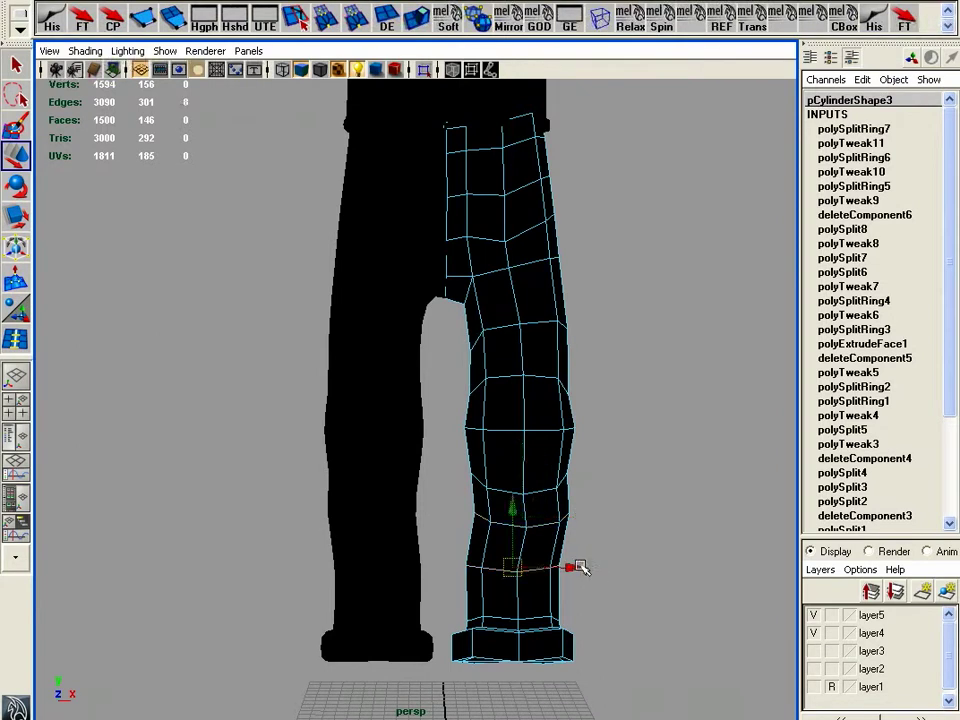
- Nudge the mid-shin edge loop slightly sideways and check the silhouette of the whole figure
left_click_drag(582, 568, 585, 568)
left_click_drag(522, 492, 440, 340, "alt")
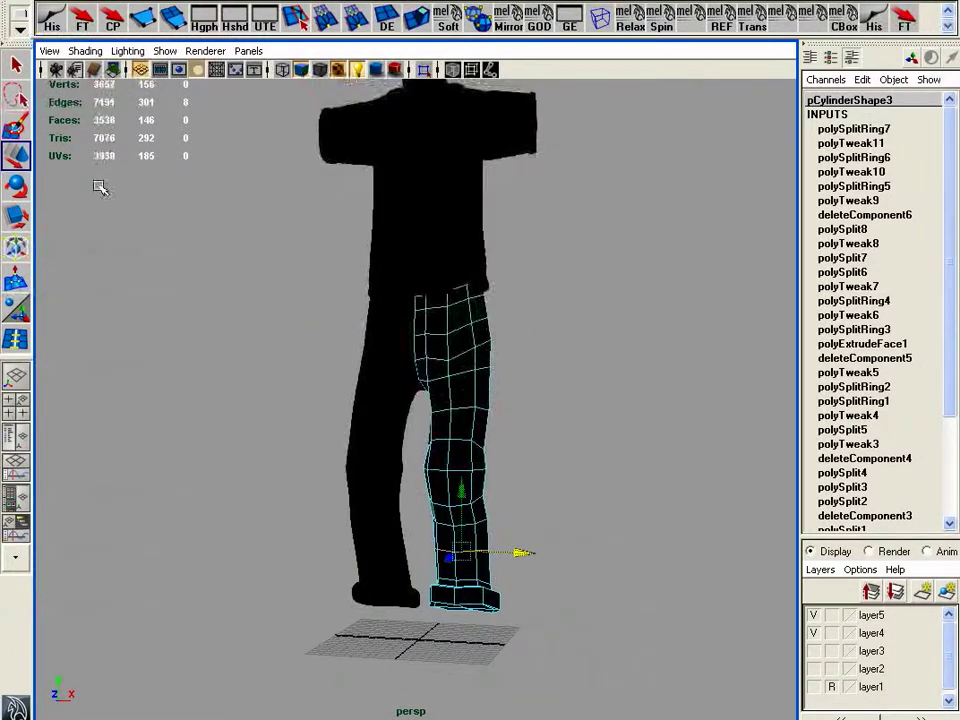
left_click_drag(621, 476, 545, 491, "alt")
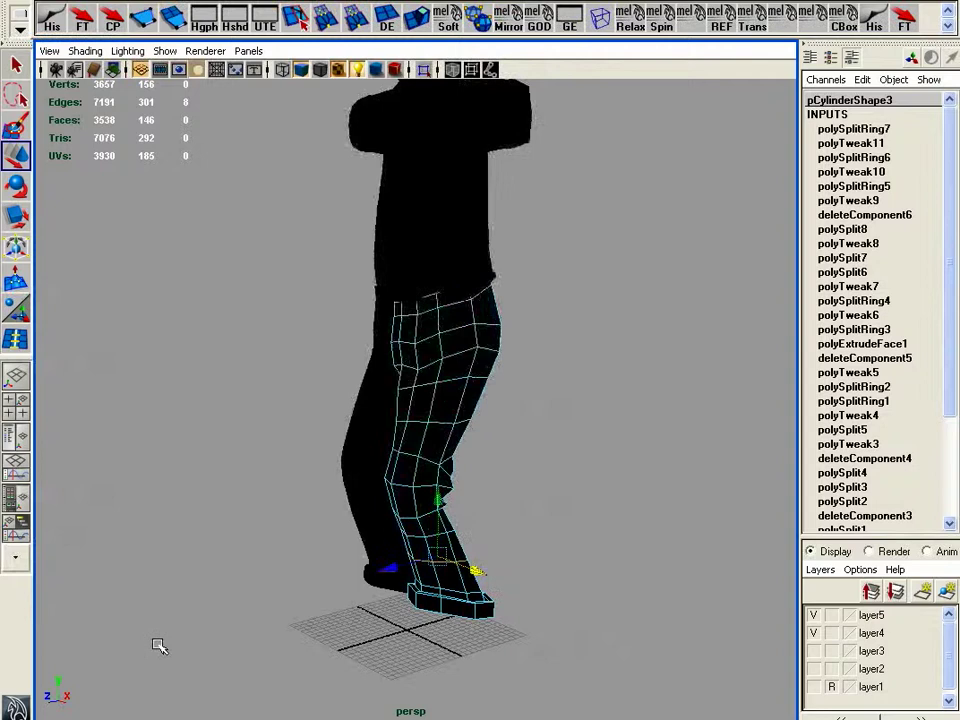